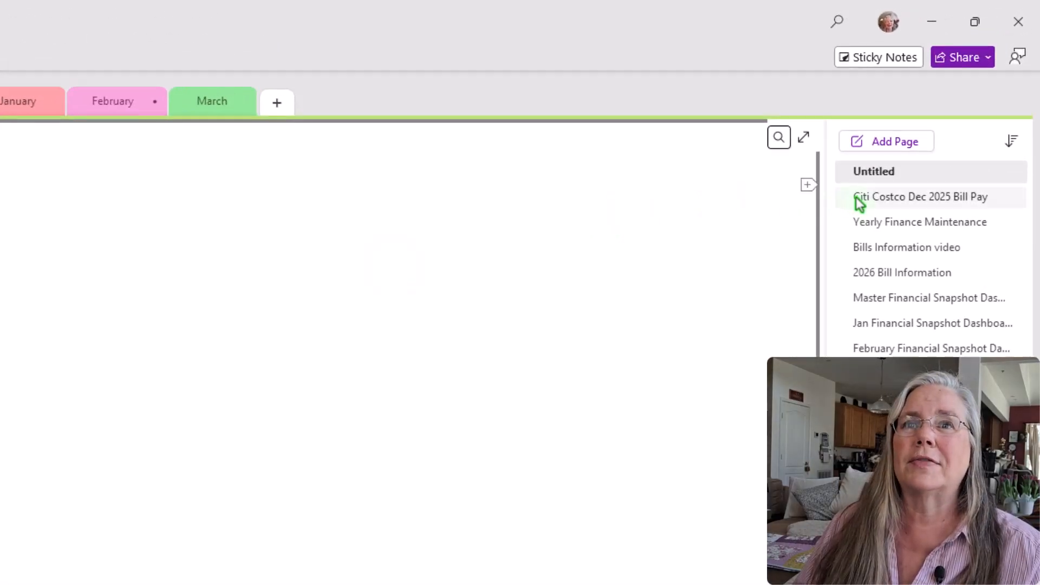
Review the Bills Information video and Master Financial Snapshot Dashboard pages, and return to the blank Untitled page.
click(882, 249)
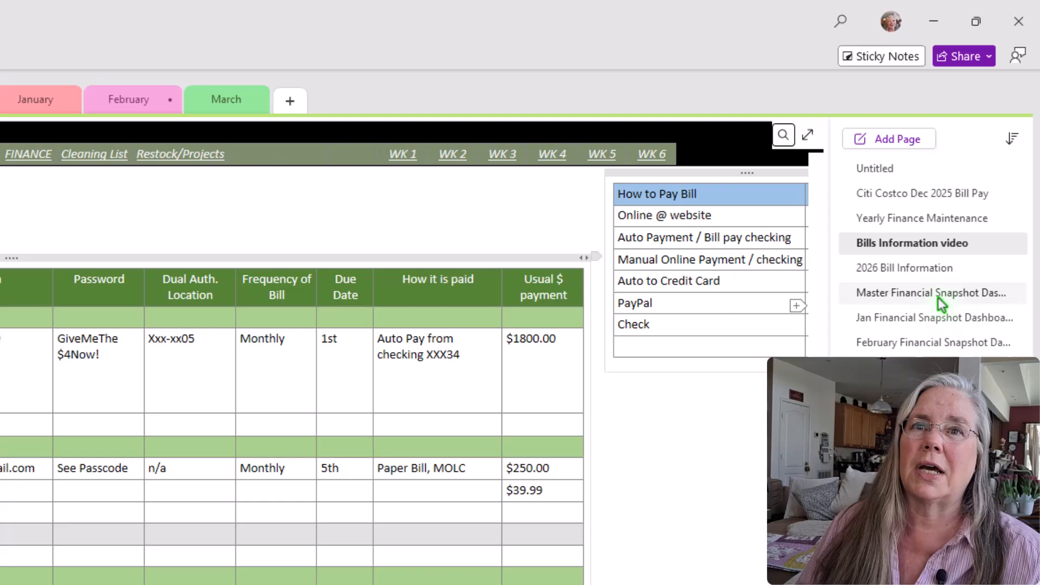
click(973, 178)
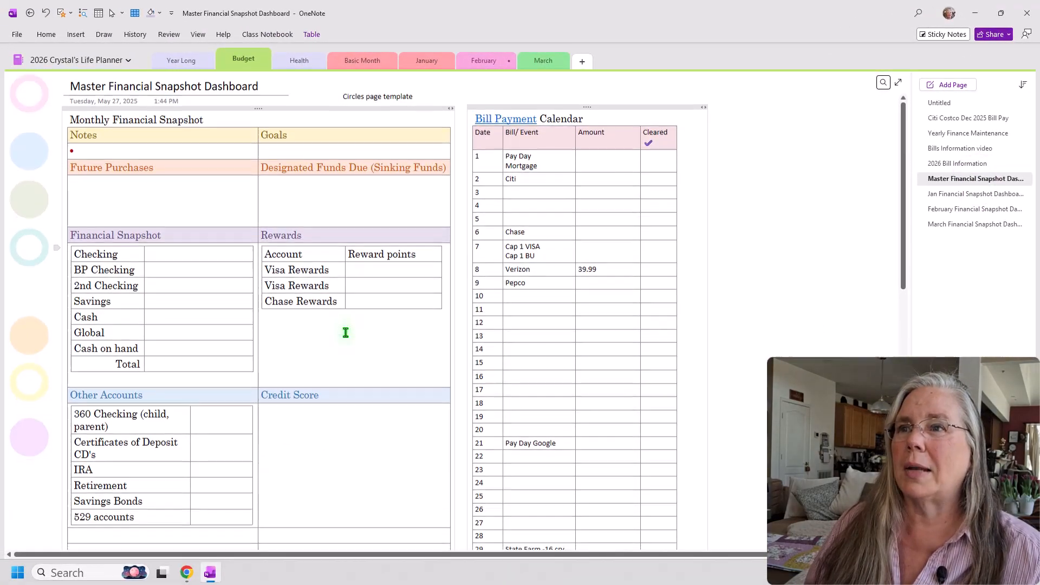
scroll(295, 415, down, 3)
scroll(346, 332, up, 4)
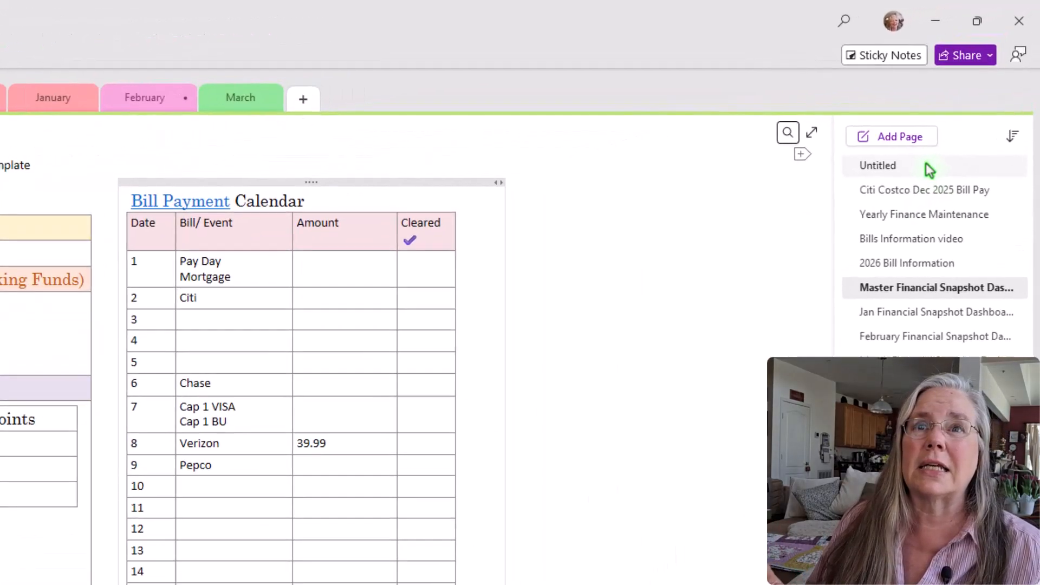
click(967, 103)
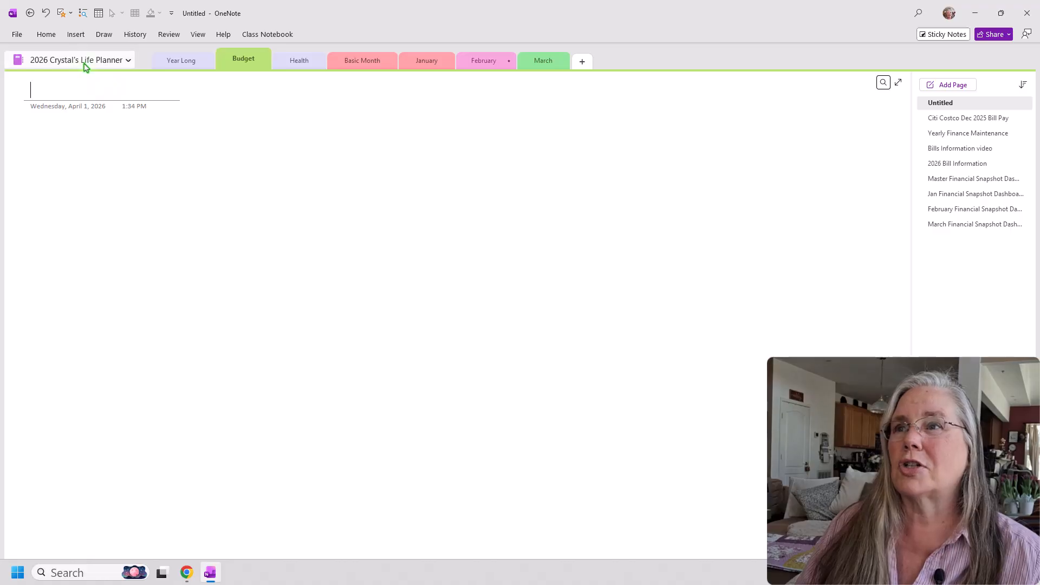
Open the full list of page templates and look through the custom ones under My Templates.
click(46, 35)
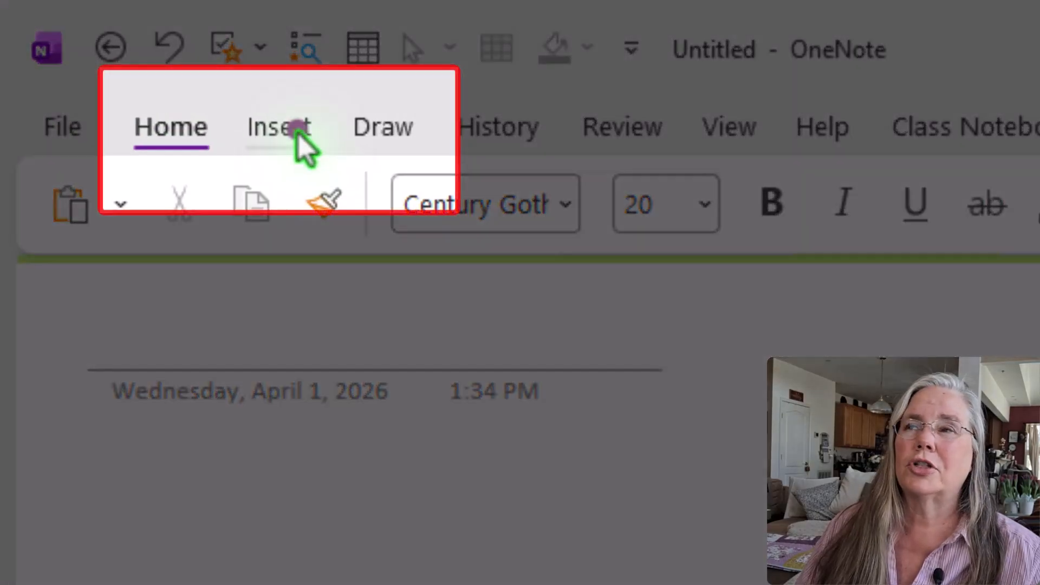
click(290, 135)
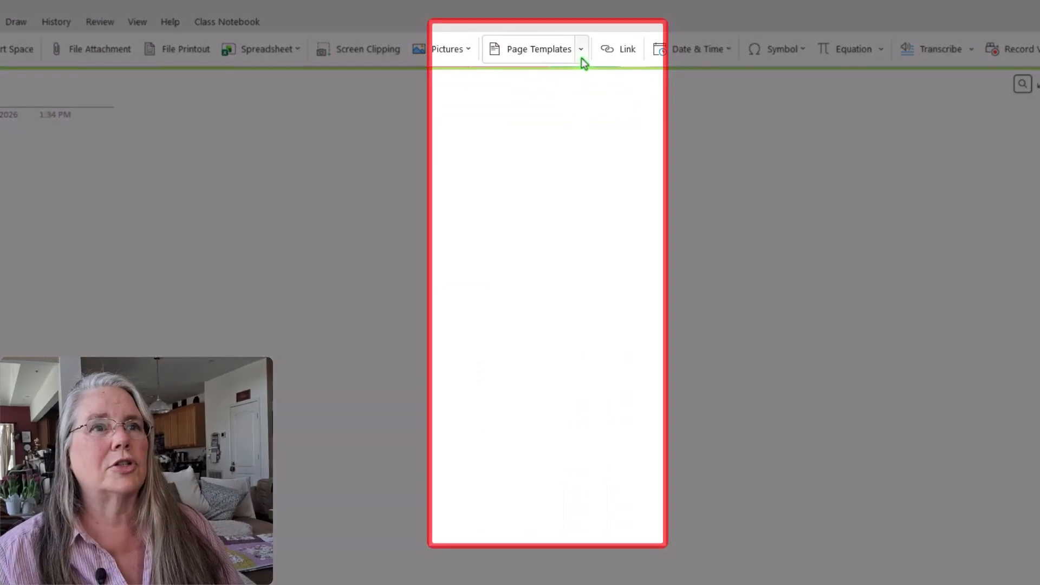
click(581, 57)
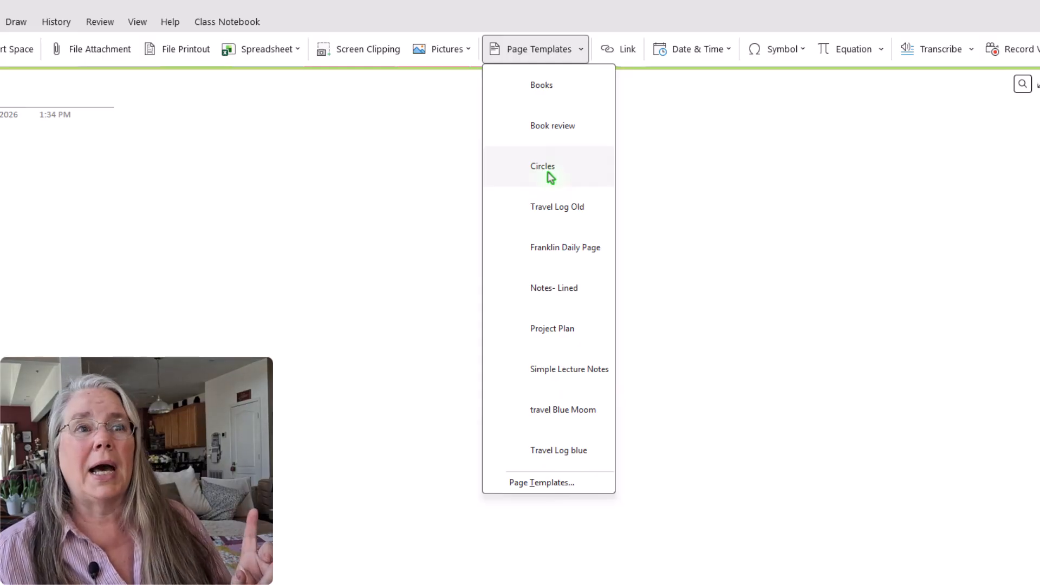
click(541, 483)
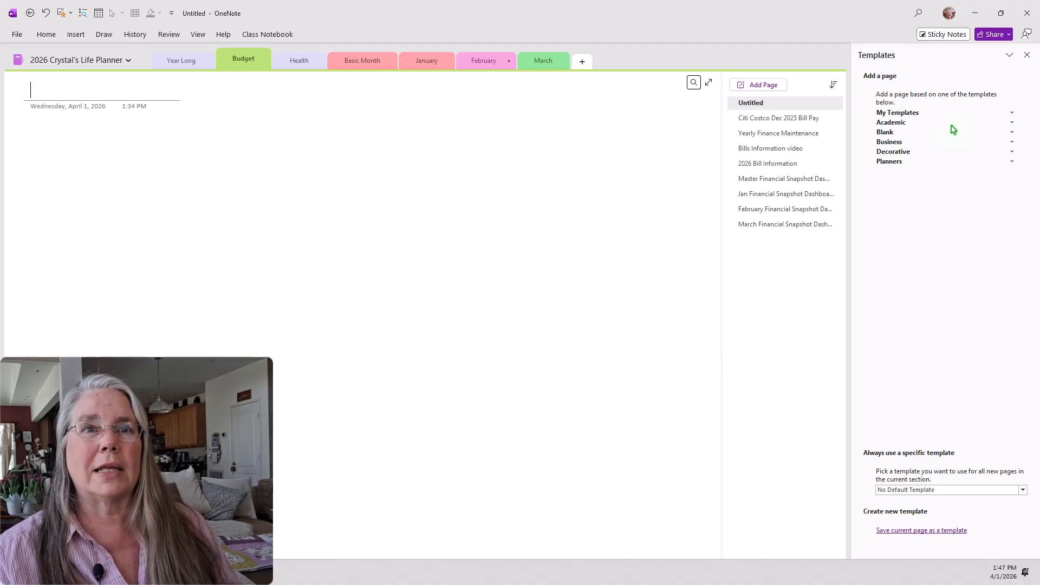
click(909, 113)
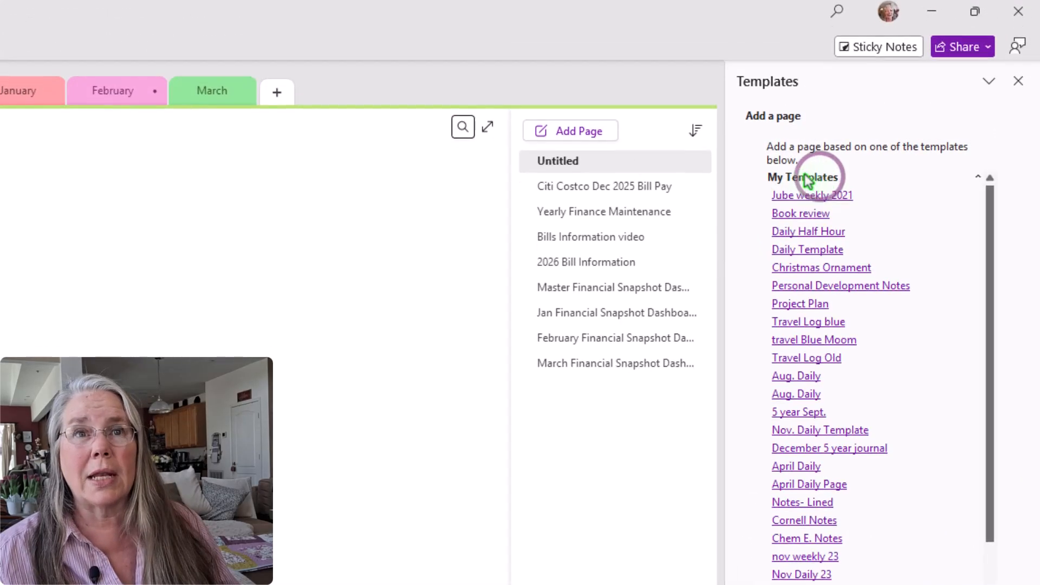
scroll(785, 292, down, 4)
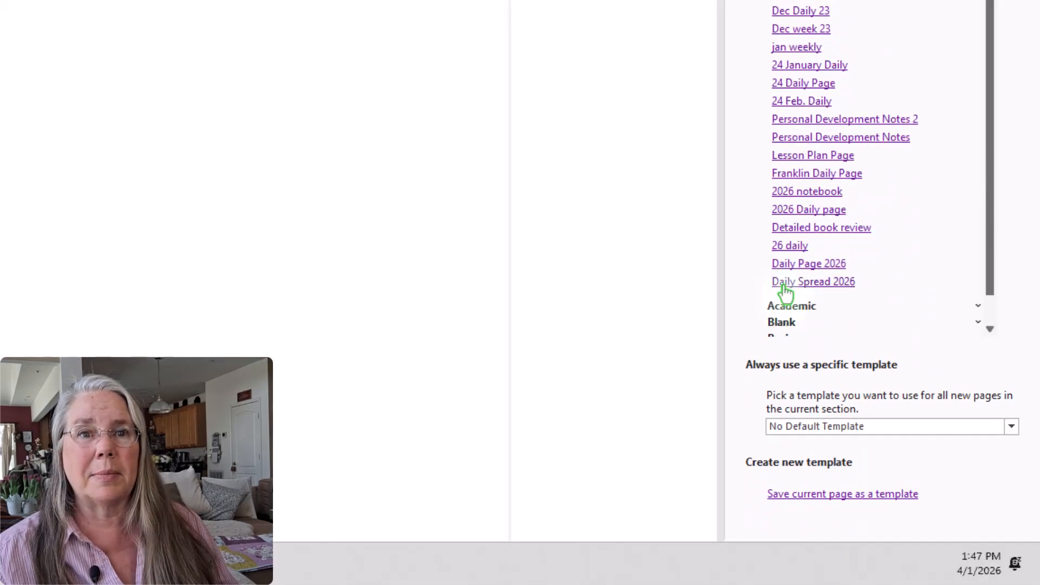
scroll(785, 293, down, 1)
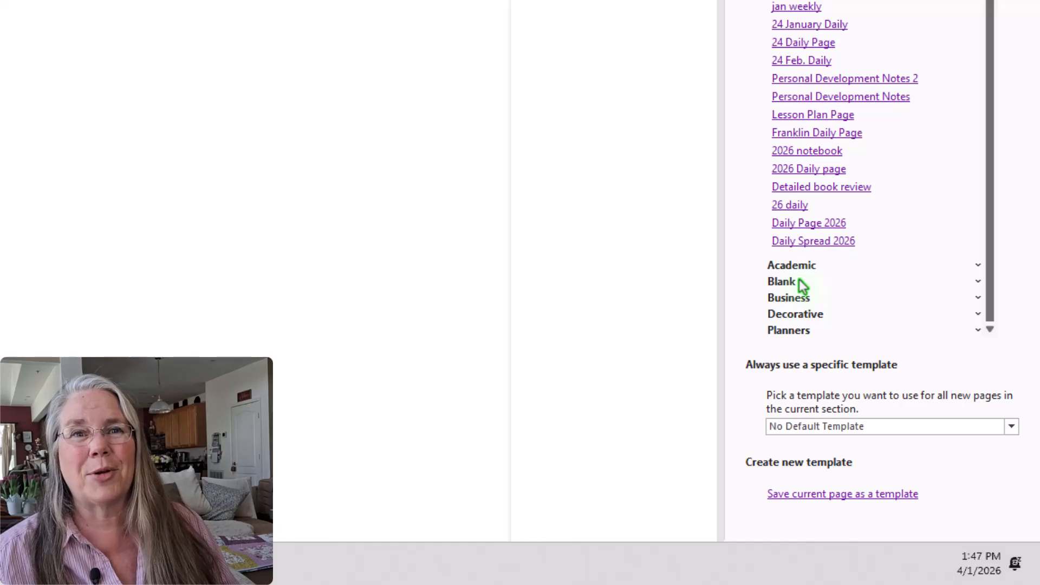
Examine the built-in page templates in the Academic and Decorative categories.
click(812, 267)
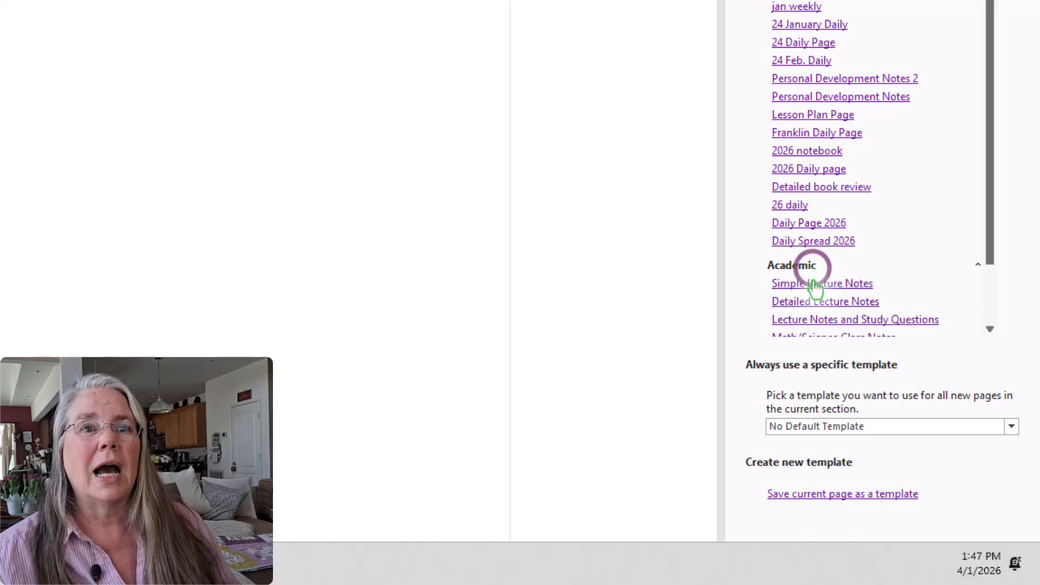
scroll(818, 273, down, 2)
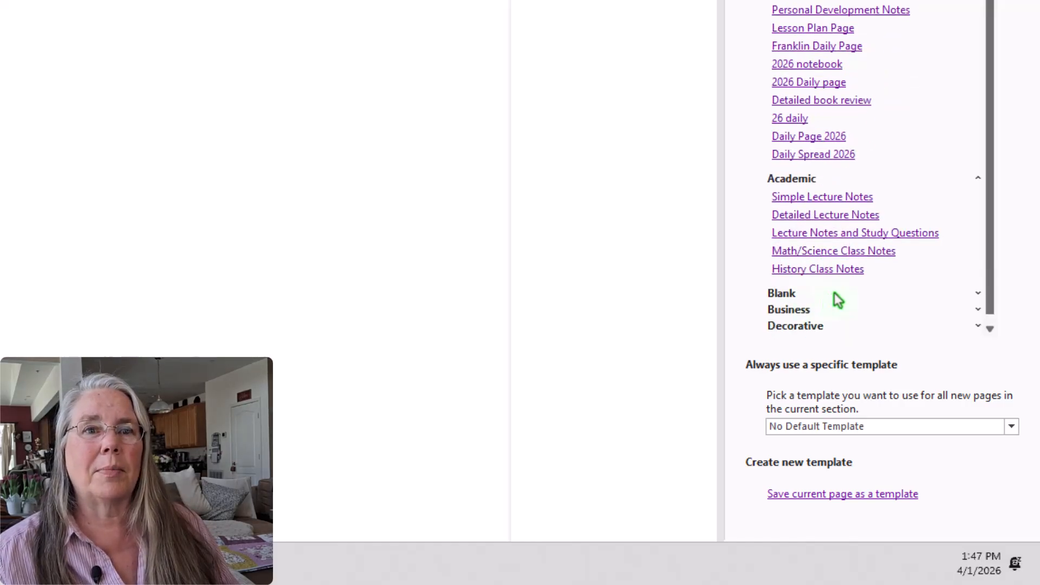
scroll(835, 292, down, 1)
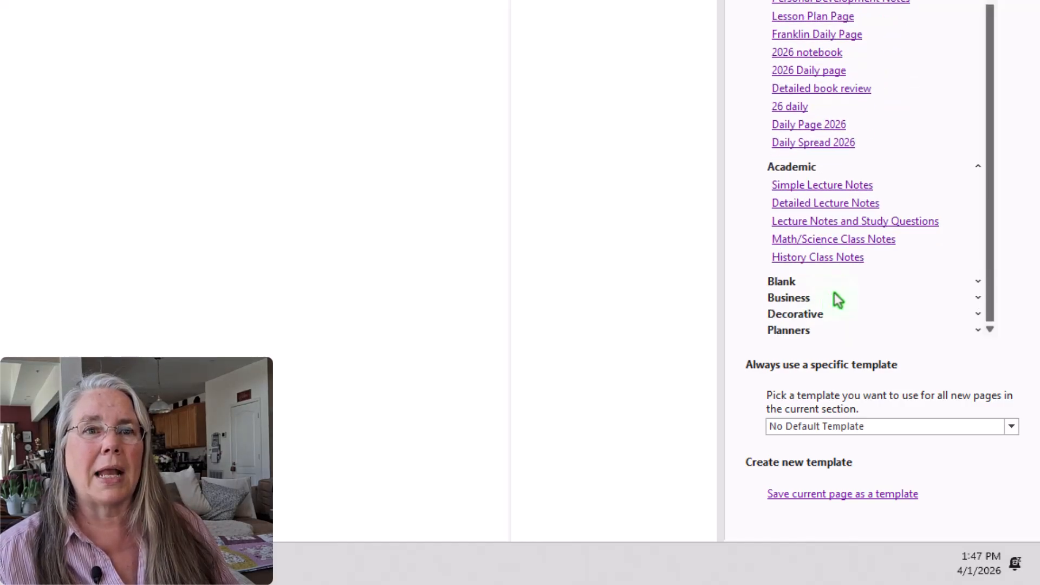
click(808, 313)
scroll(914, 303, down, 4)
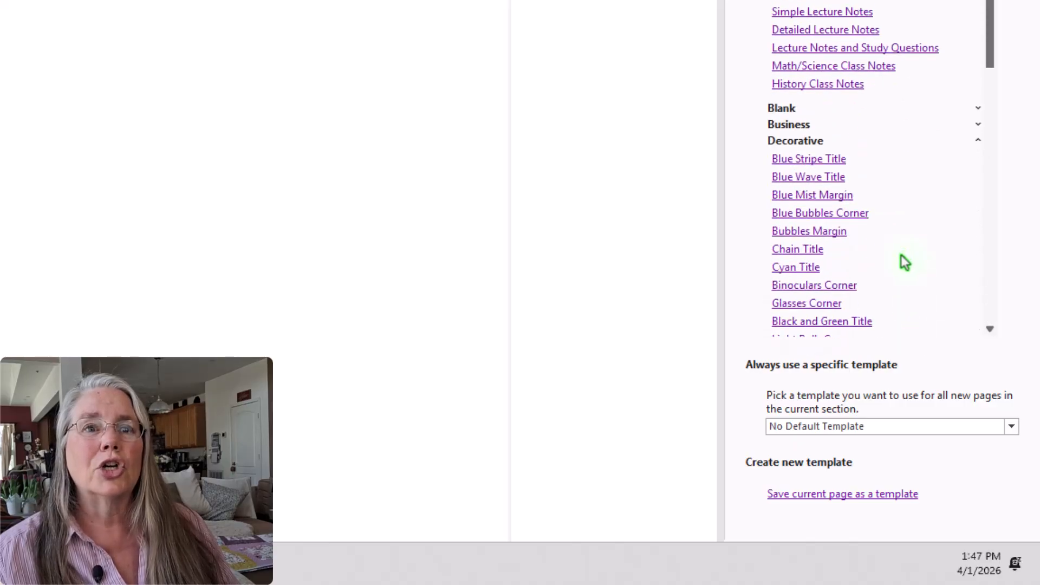
scroll(904, 263, down, 3)
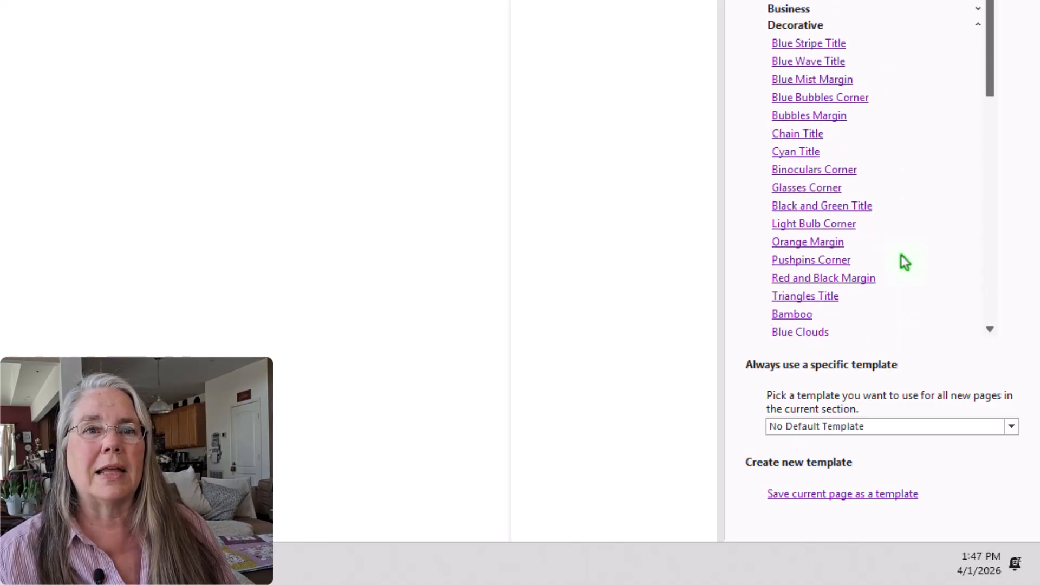
scroll(901, 256, down, 2)
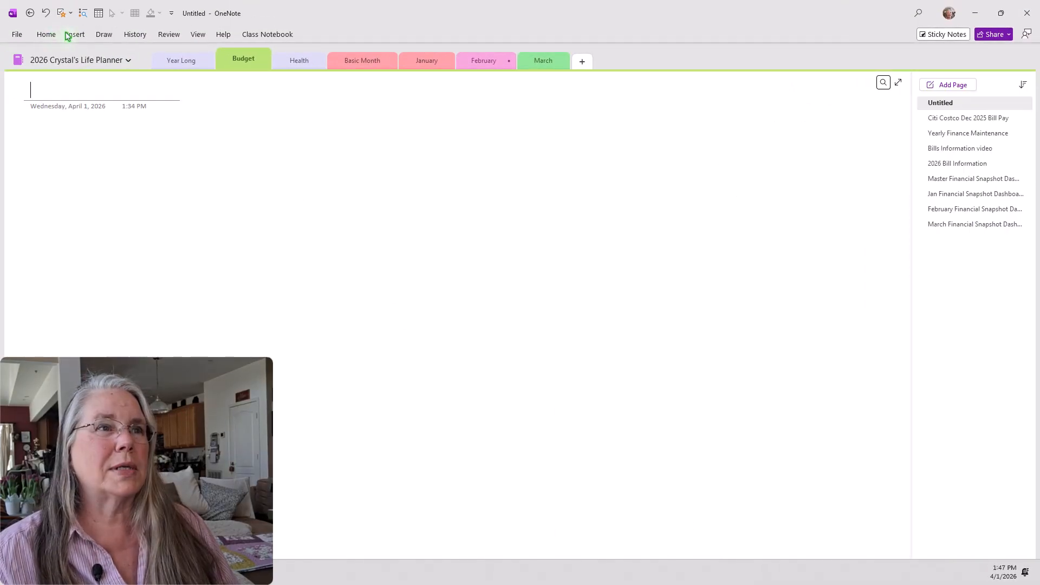
Add a new page to the Budget section based on the Circles page template.
click(74, 35)
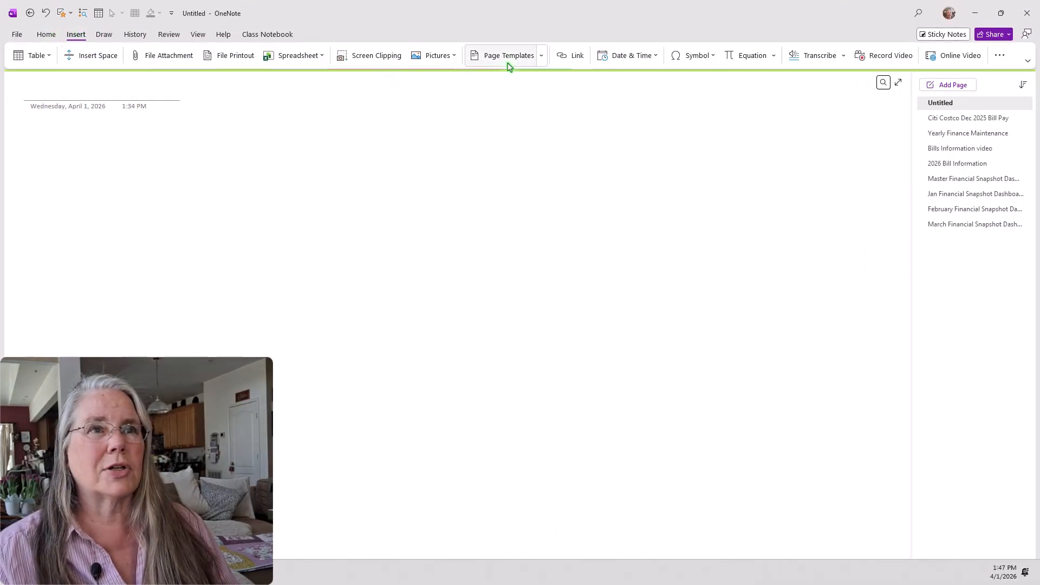
click(541, 57)
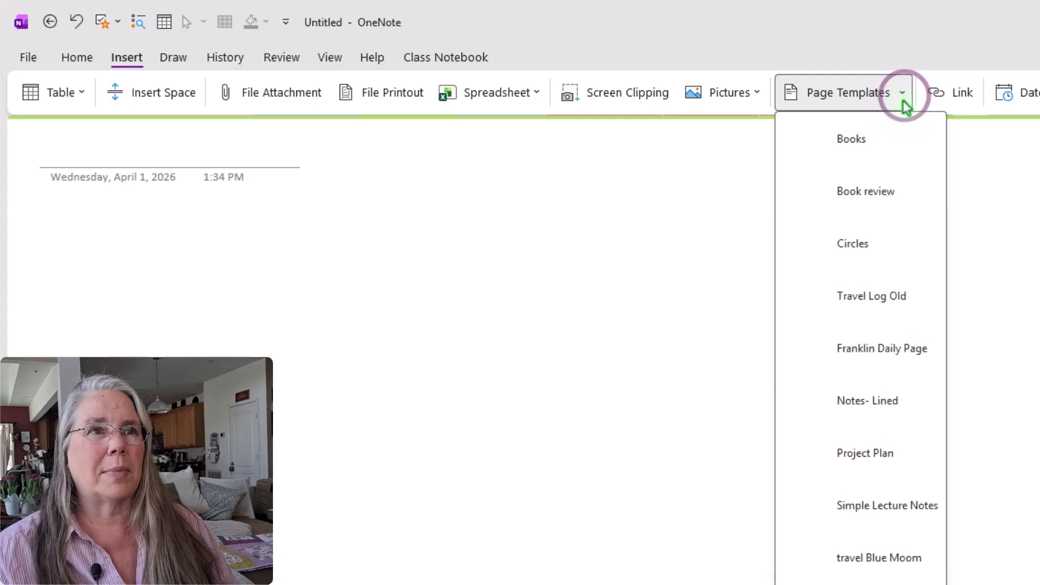
click(865, 259)
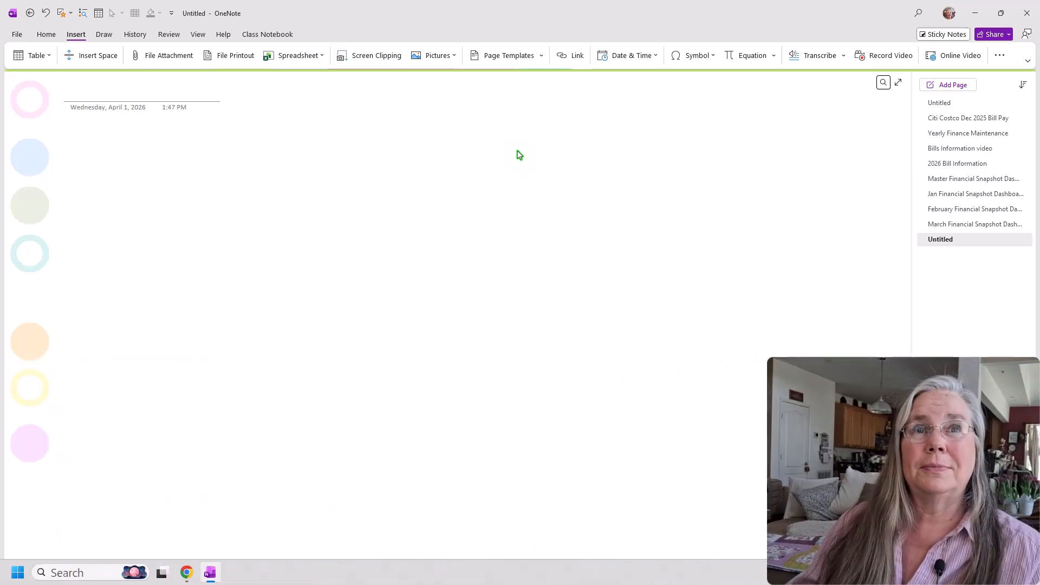
Title the new circles page "Charity Donations and Tax Payments".
click(121, 89)
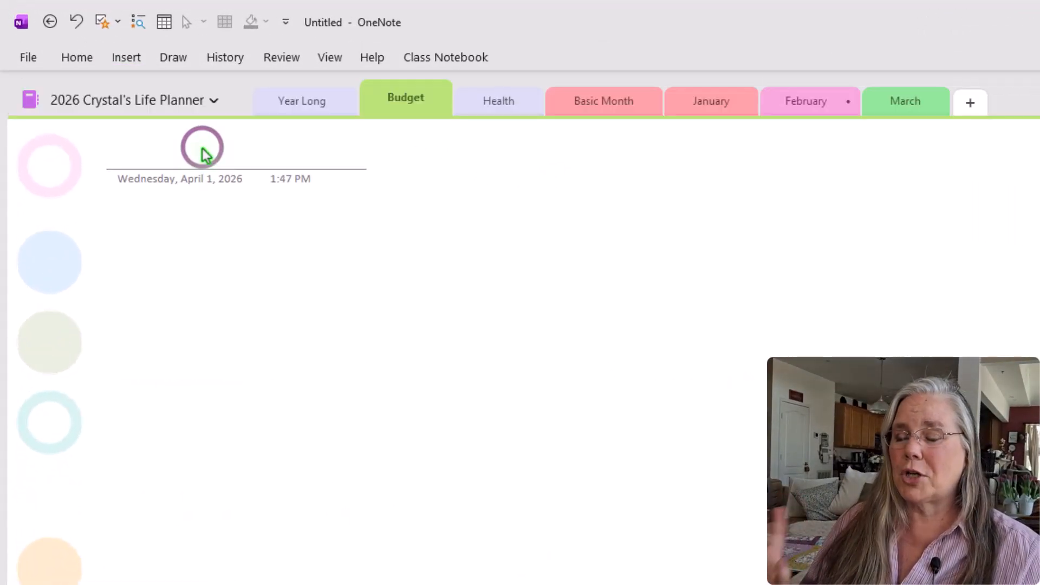
text(Chari)
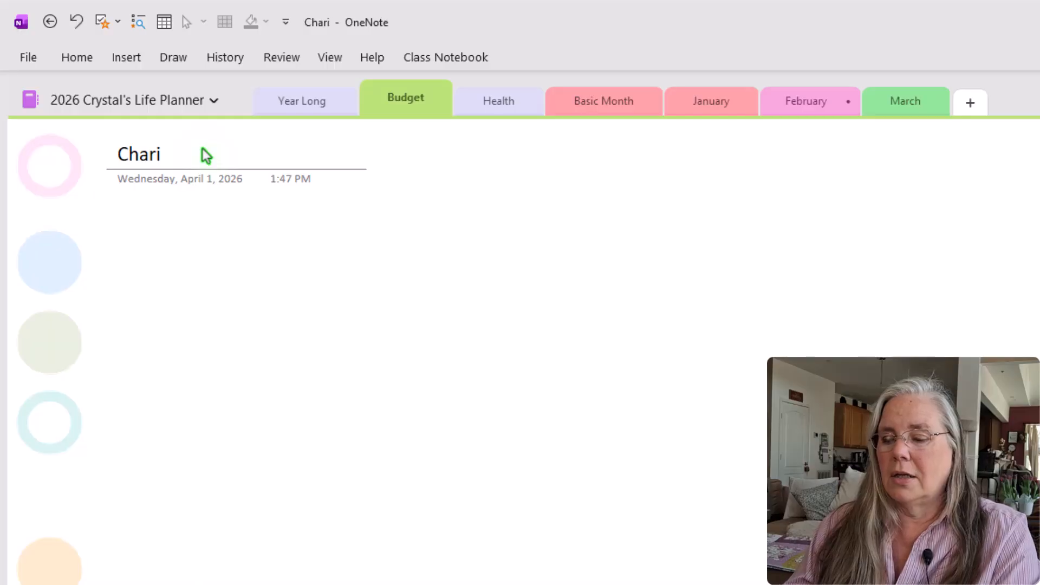
text(ty Donati)
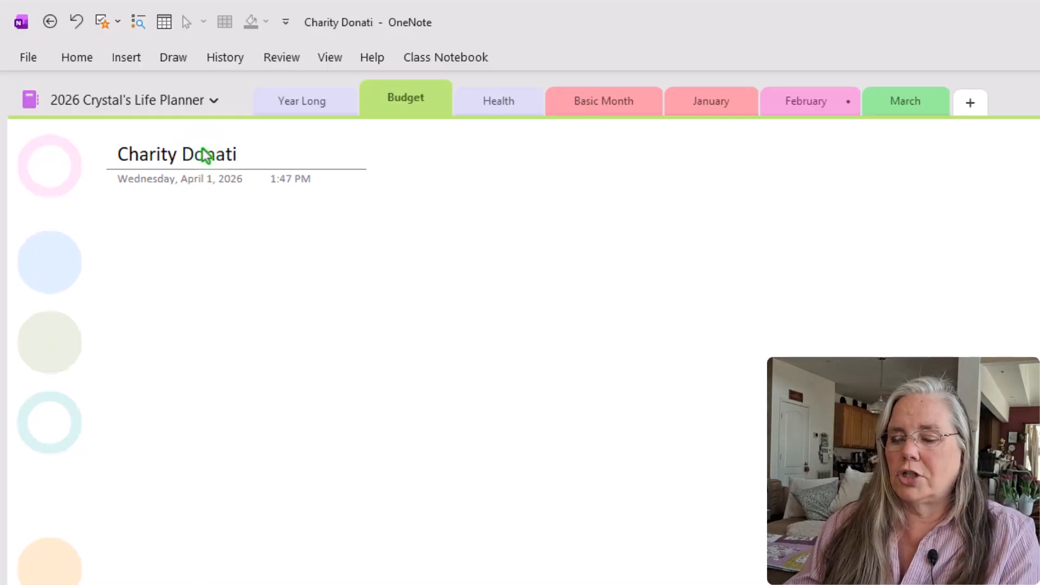
text(ons and T)
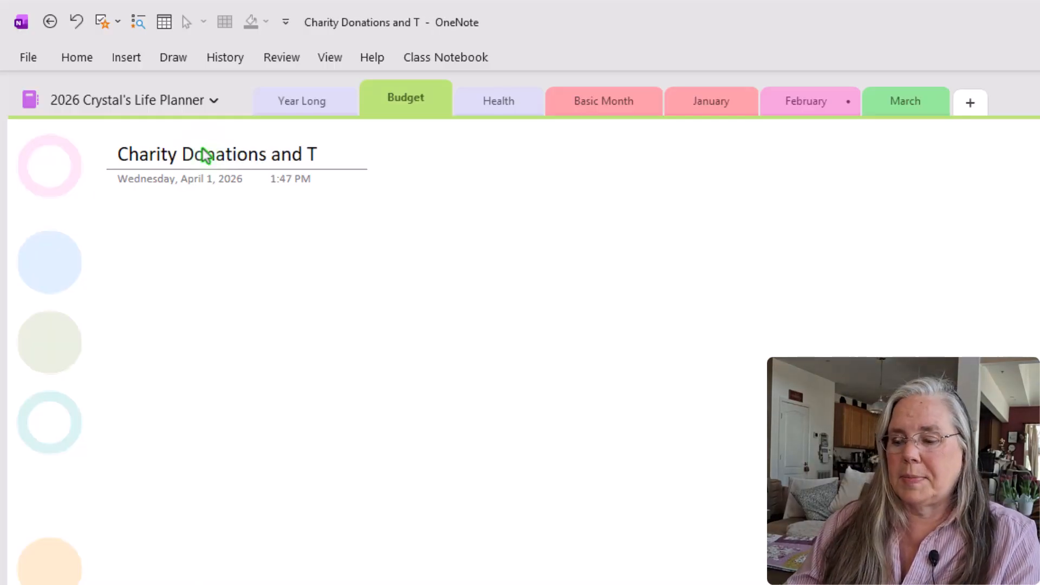
text(ax Pay)
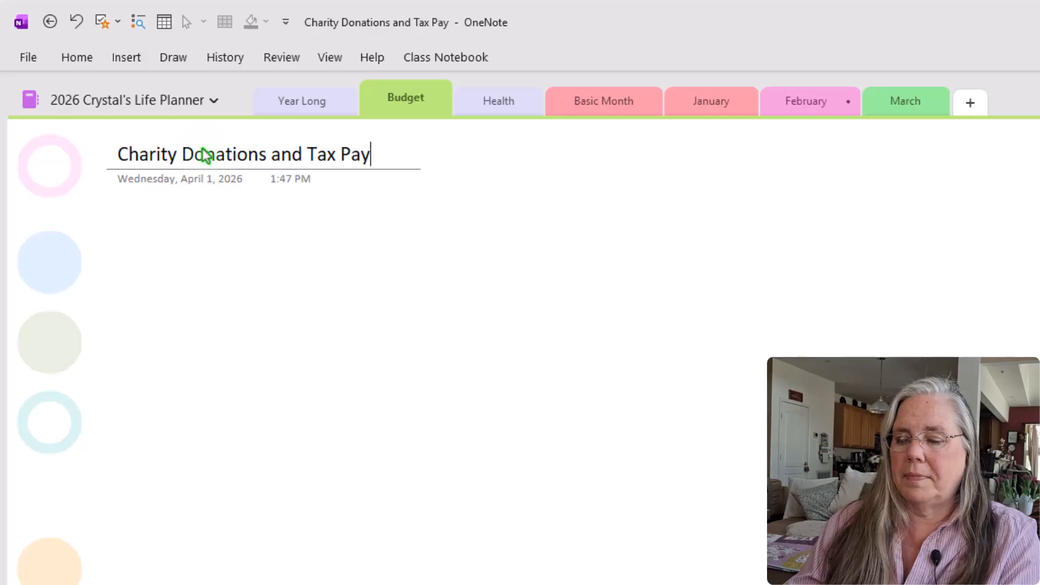
text(ments)
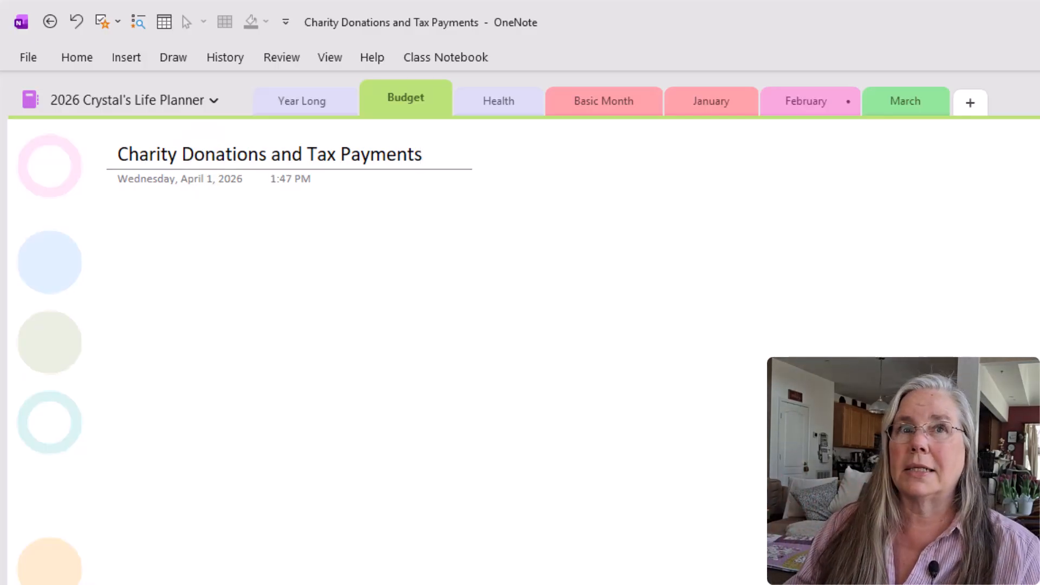
Insert a table with four columns and six rows below the page title and shift it clear of the decorative circles.
click(140, 247)
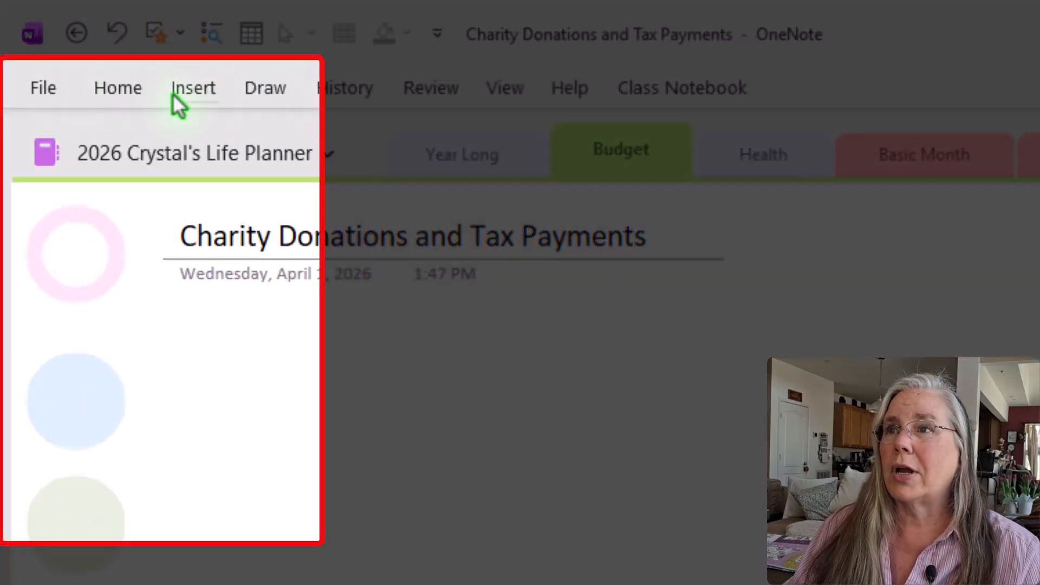
click(143, 75)
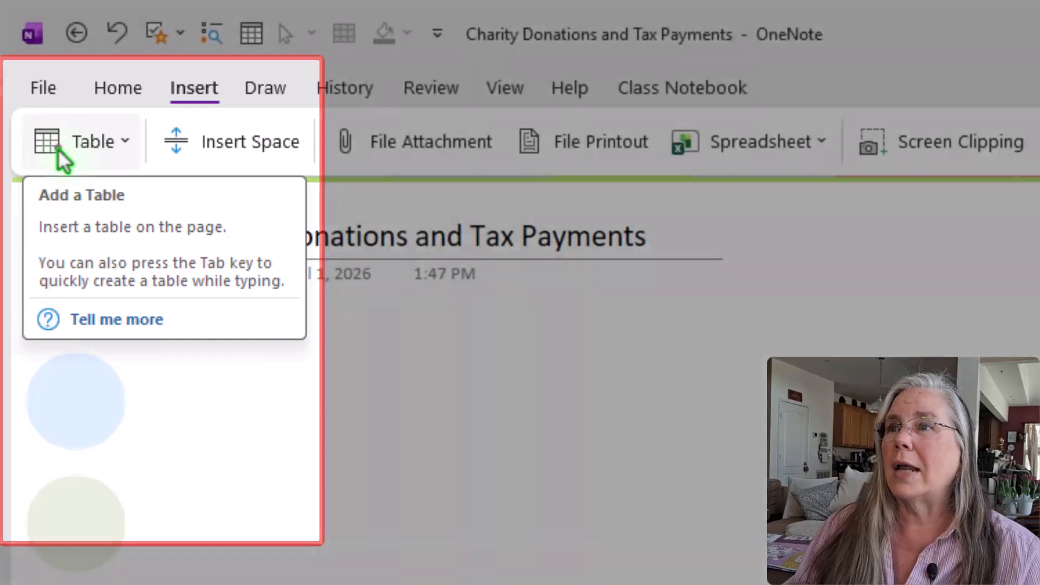
click(59, 146)
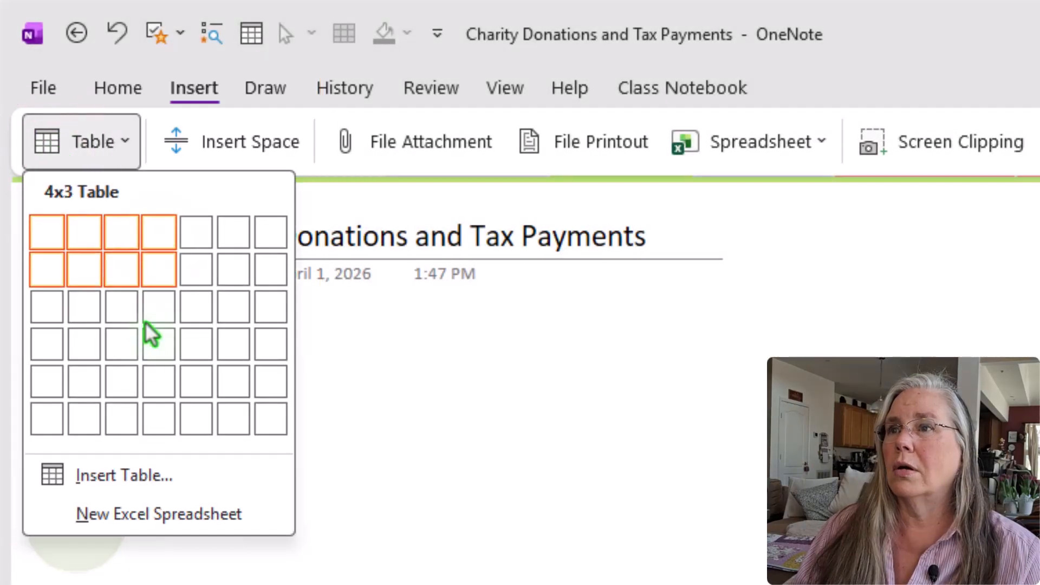
click(159, 419)
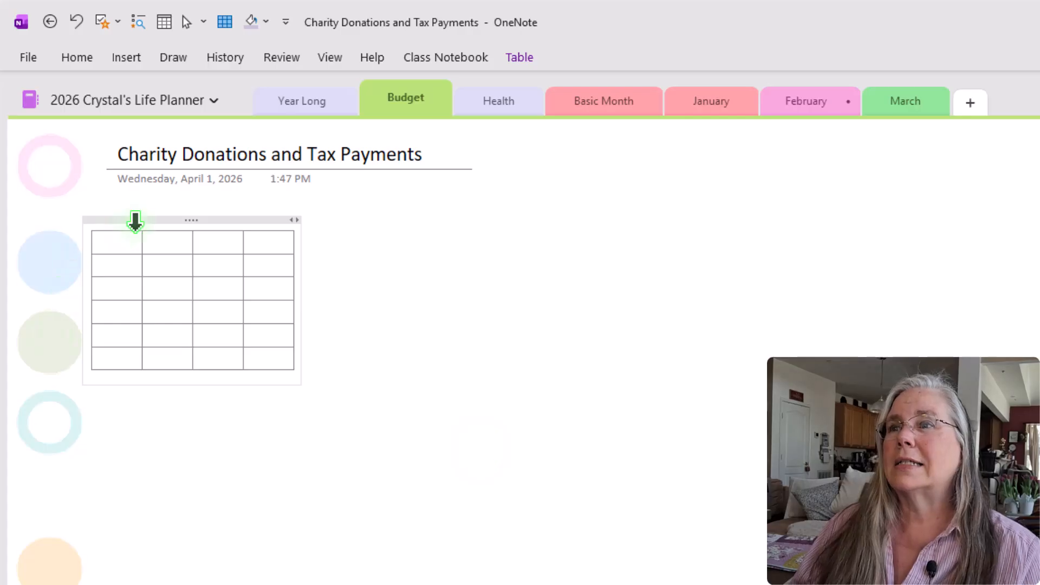
drag(184, 219, 206, 219)
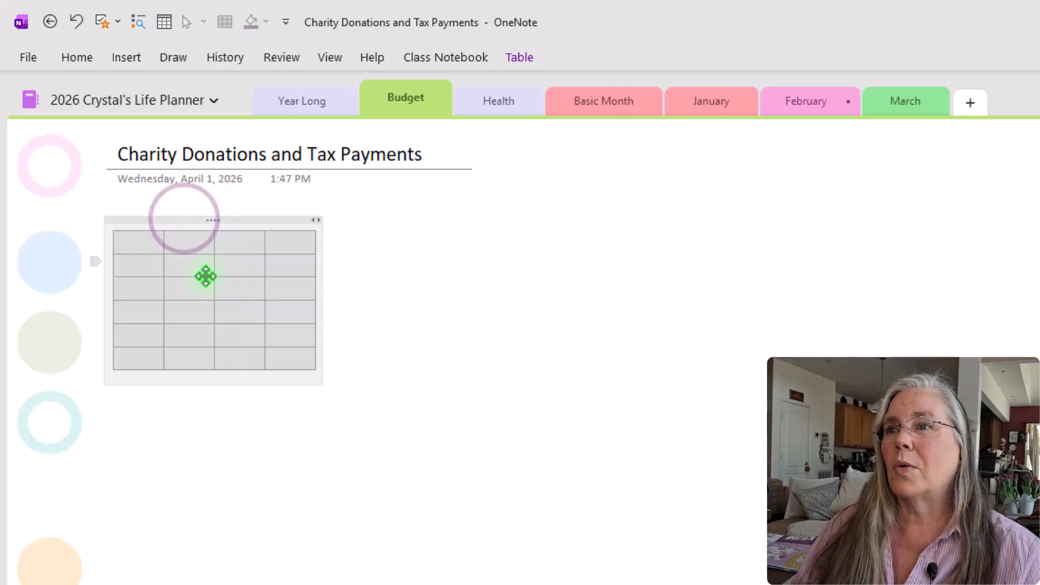
Add a line above the table's first row with the heading "Charitable contribnutions".
click(129, 251)
click(126, 244)
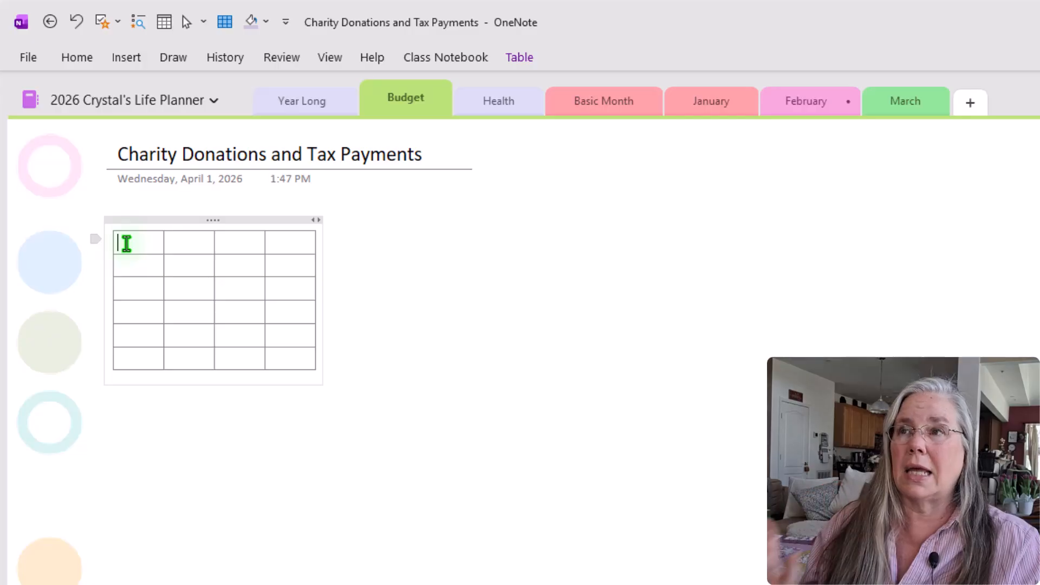
key(Return)
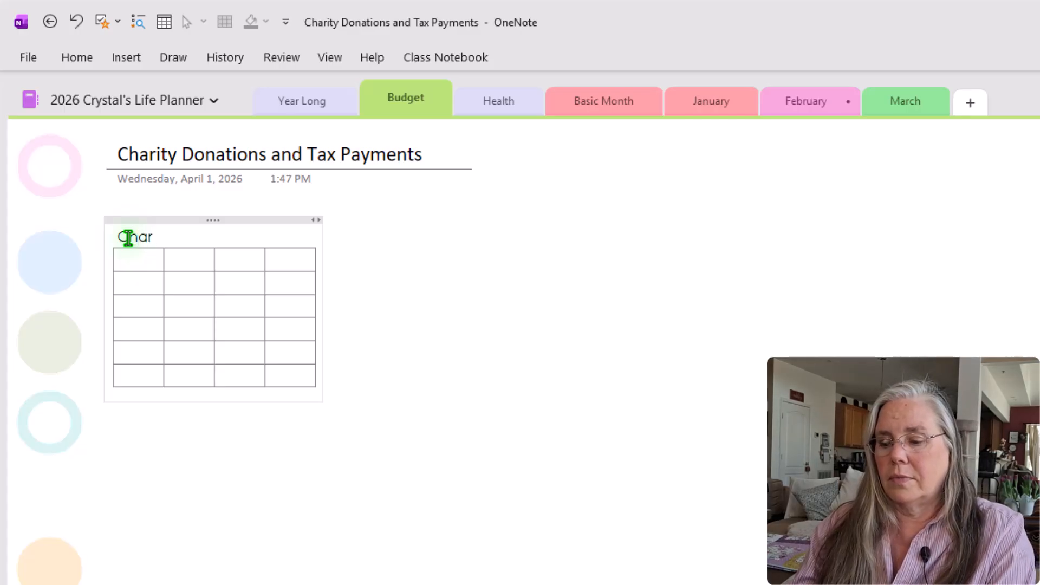
text(e cont)
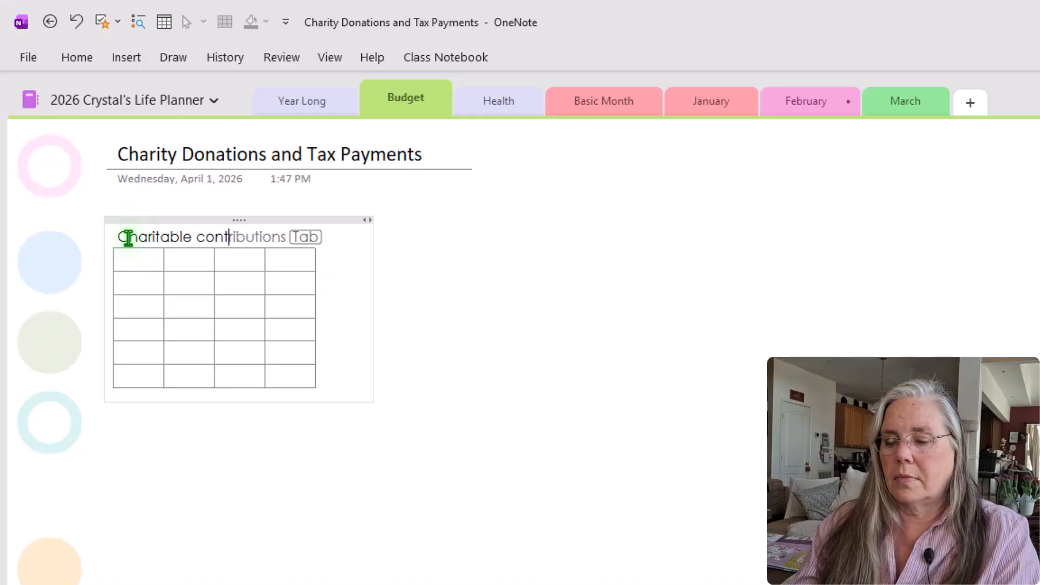
text(ribnutions)
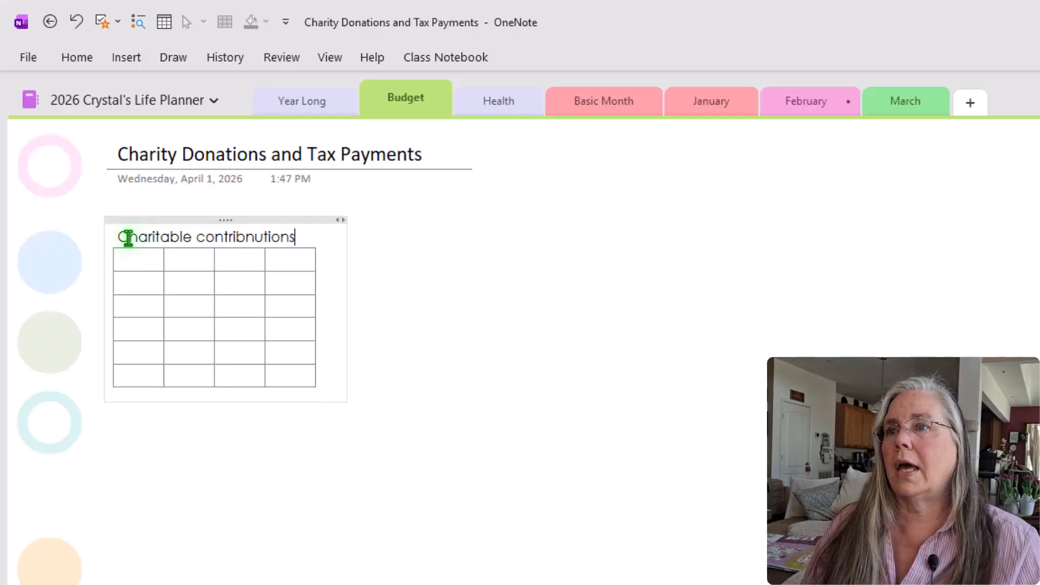
Correct the misspelled word in the heading above the table to "contributions" and make the whole heading bold.
click(242, 261)
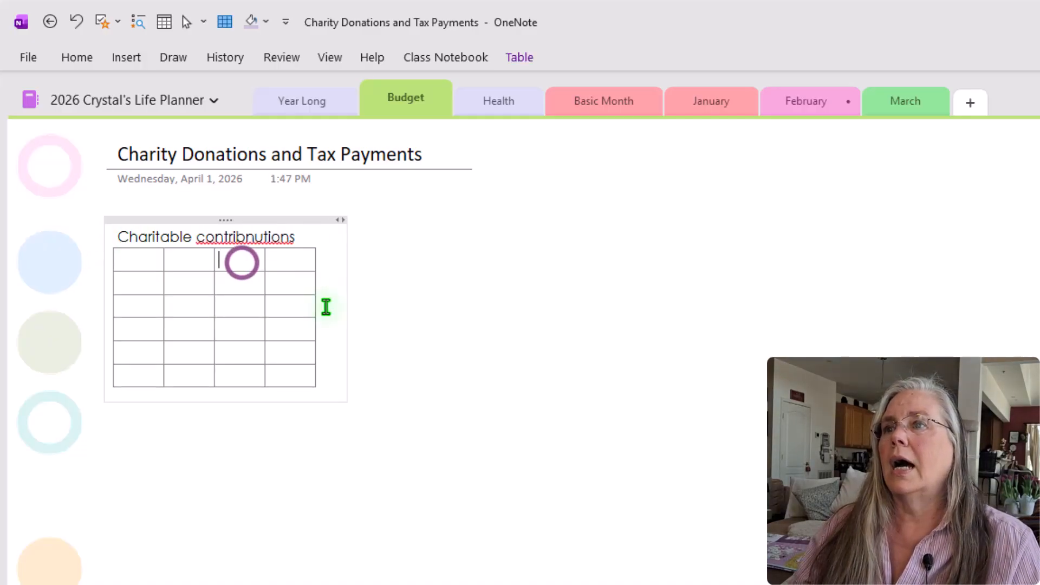
right_click(254, 234)
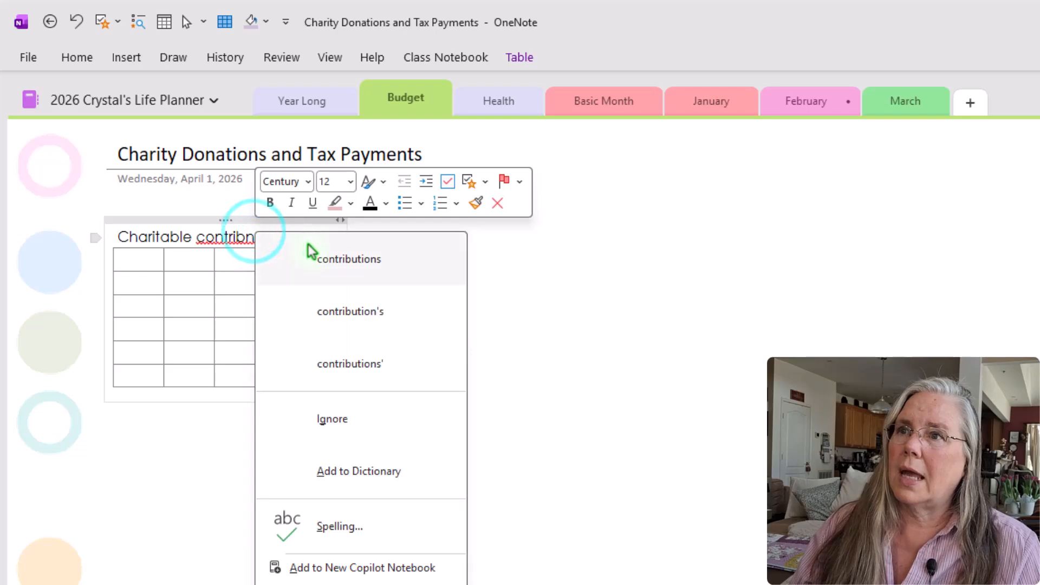
click(314, 258)
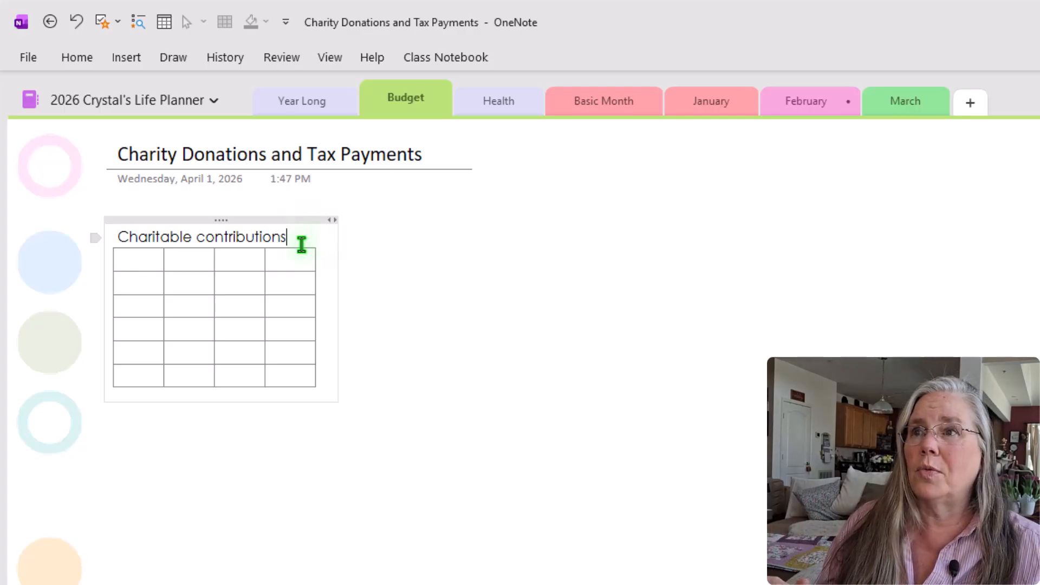
drag(296, 239, 122, 234)
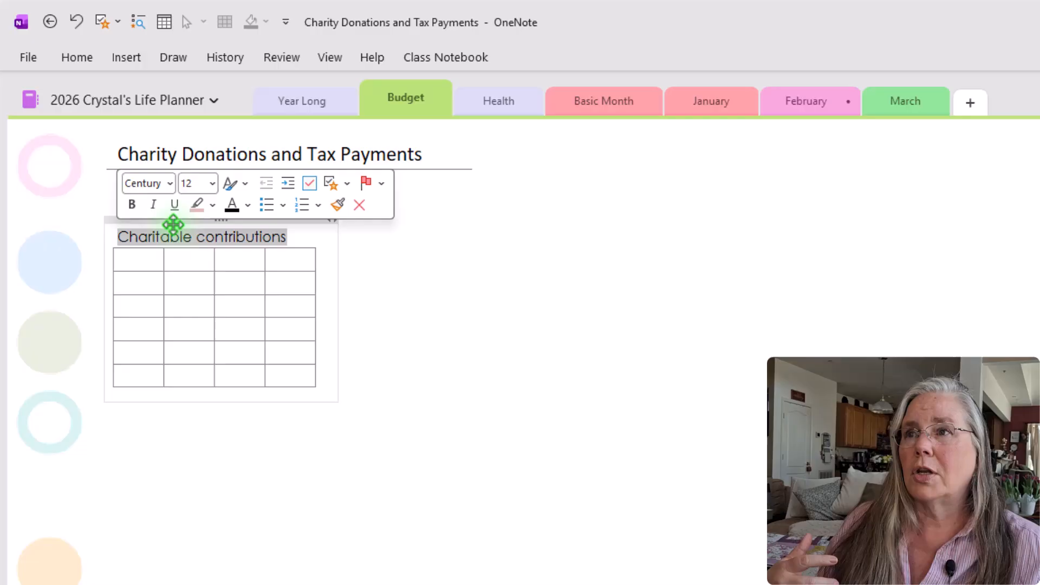
click(132, 206)
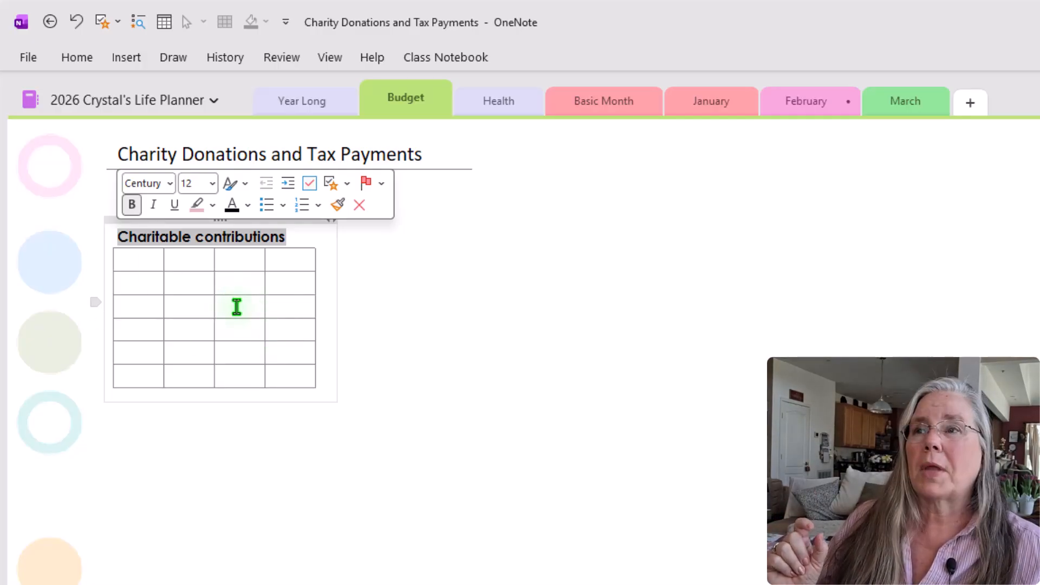
click(383, 322)
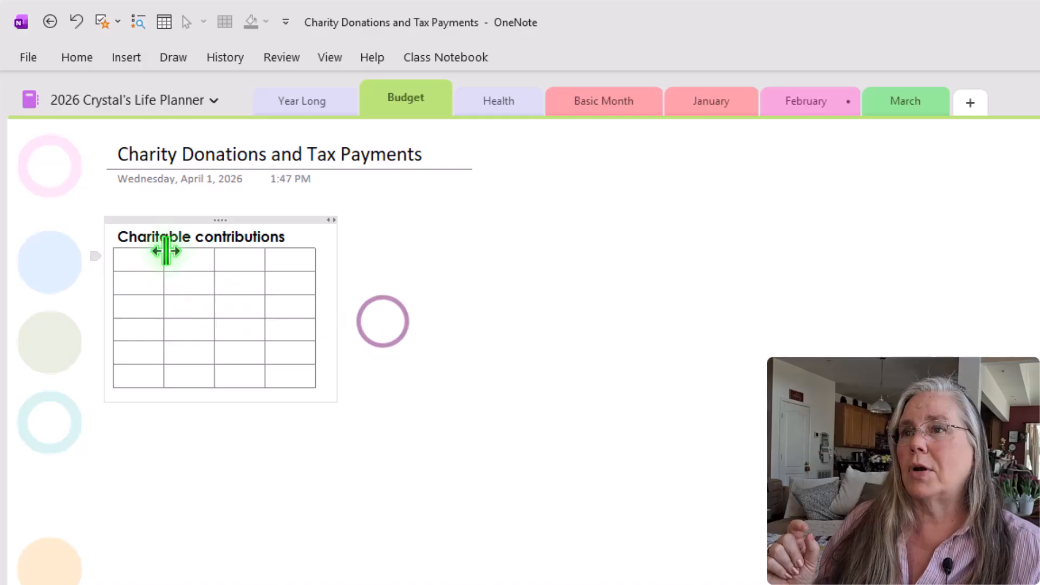
Fill the first three header cells of the table with "Date", "To Whom" and "Amount".
click(140, 263)
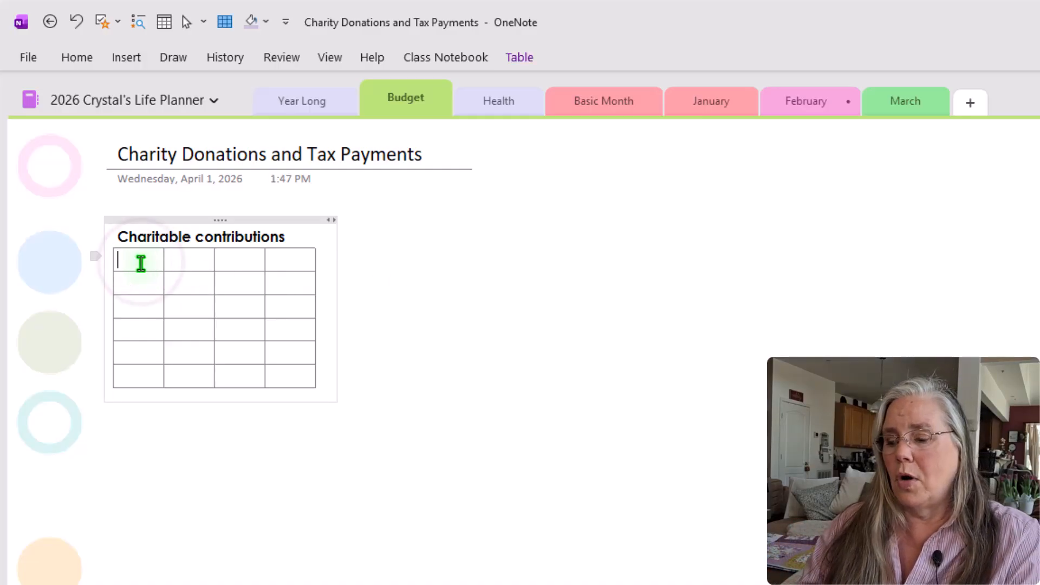
text(Date)
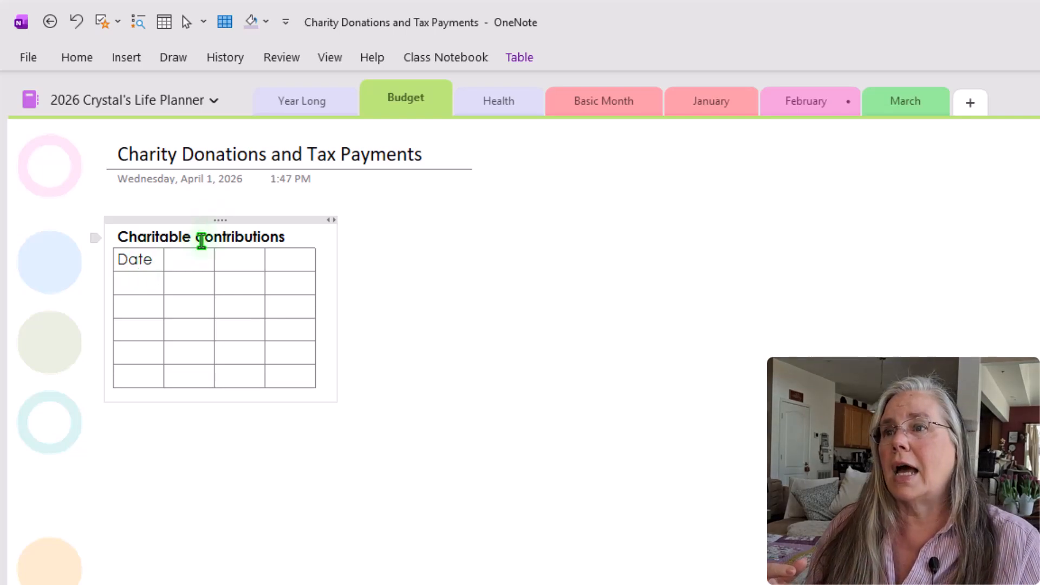
click(193, 263)
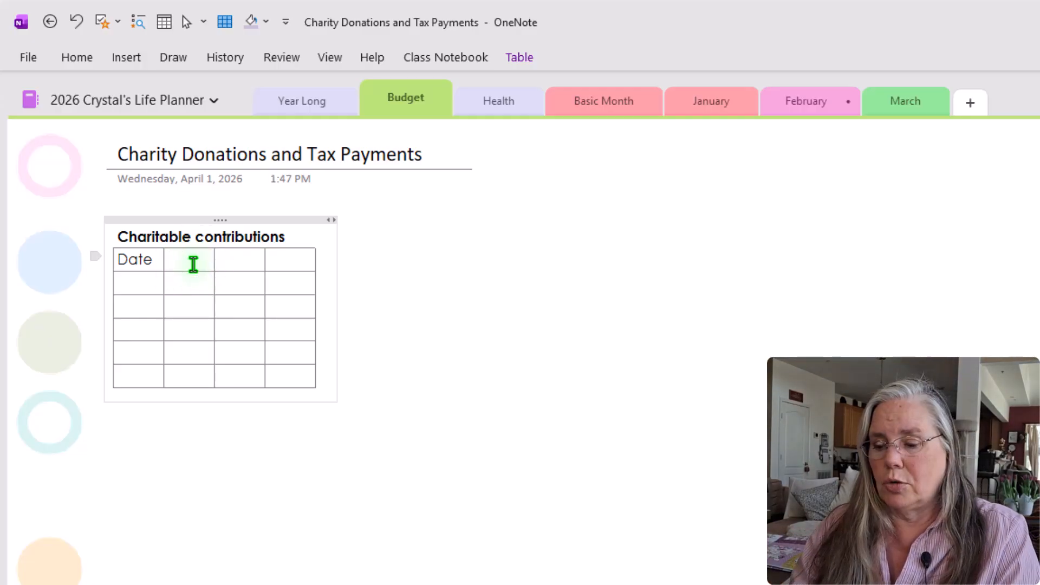
text(To Who)
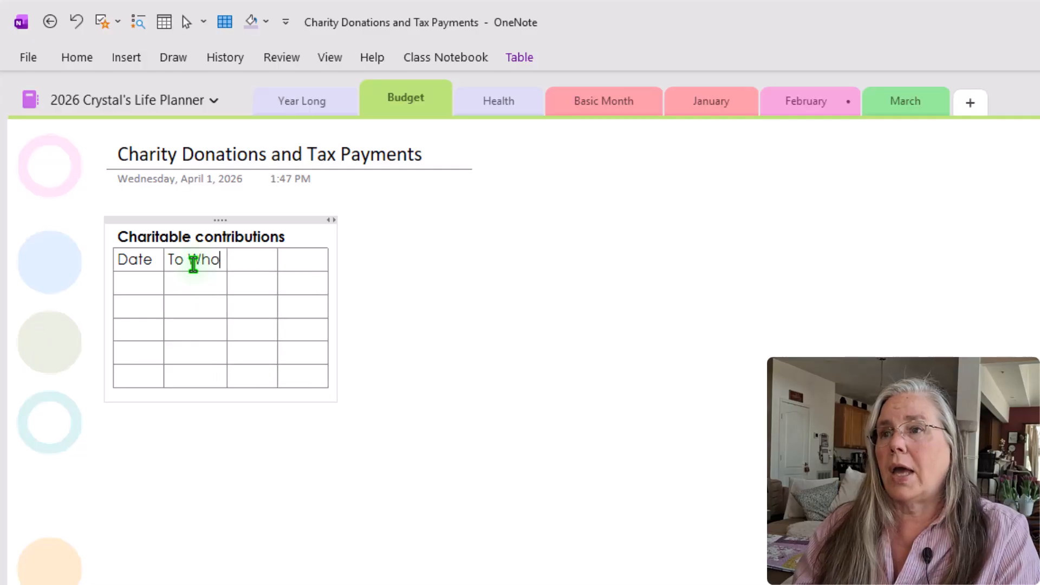
text(m)
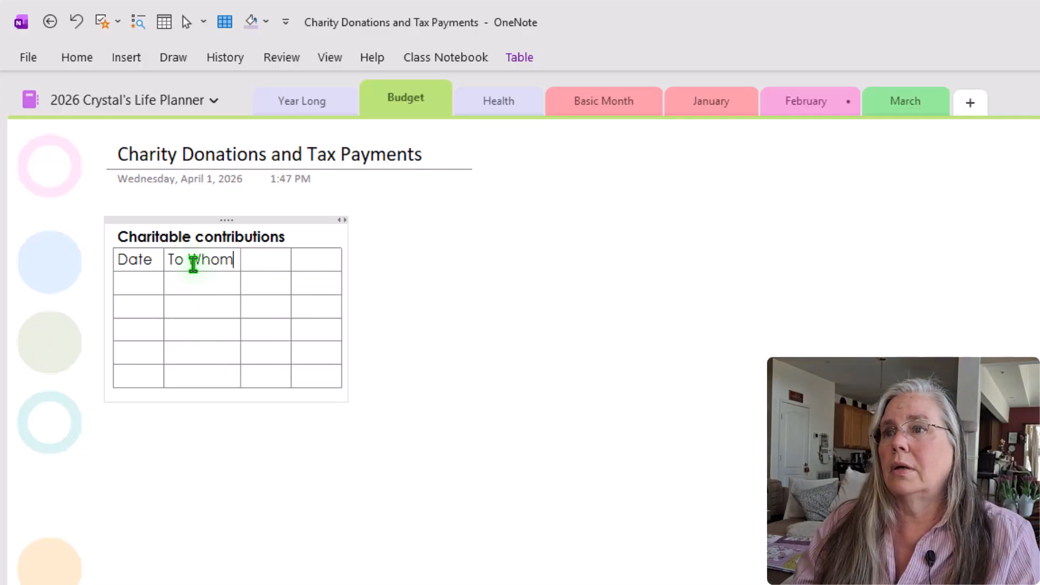
click(252, 265)
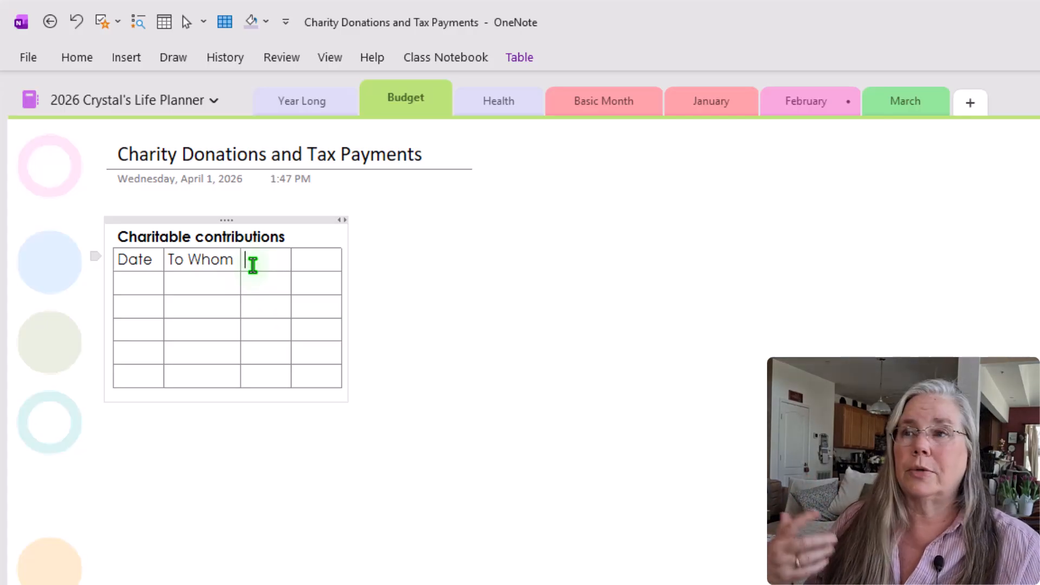
text(Am ount)
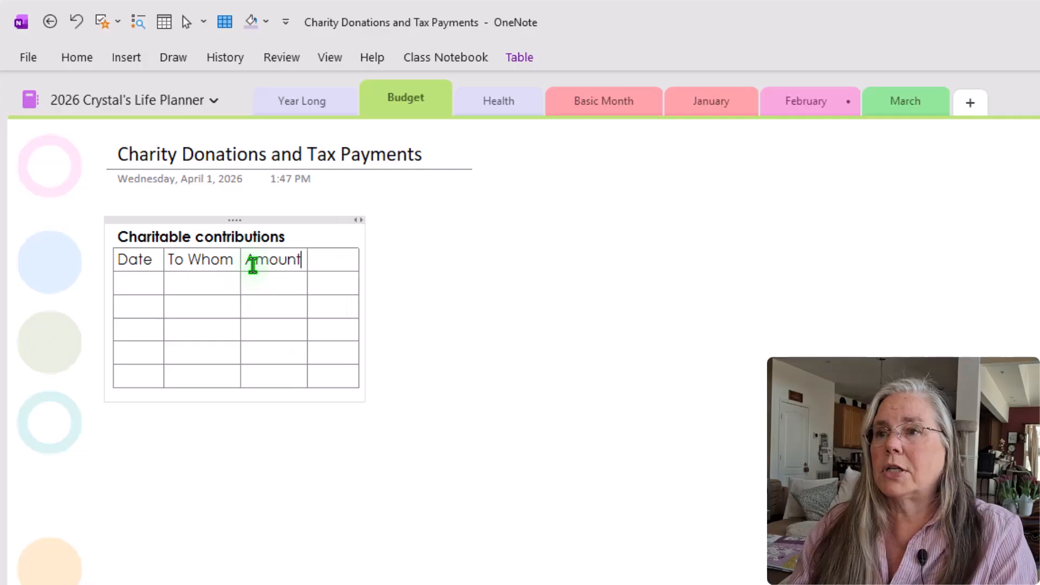
Label the fourth header cell of the table "Notes/Pictures".
click(321, 262)
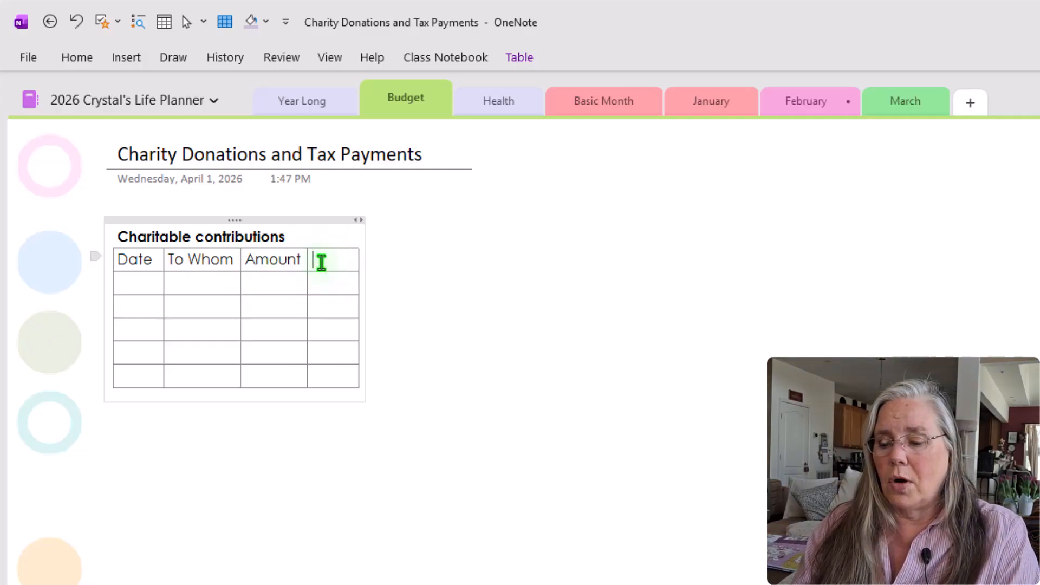
text(Notes)
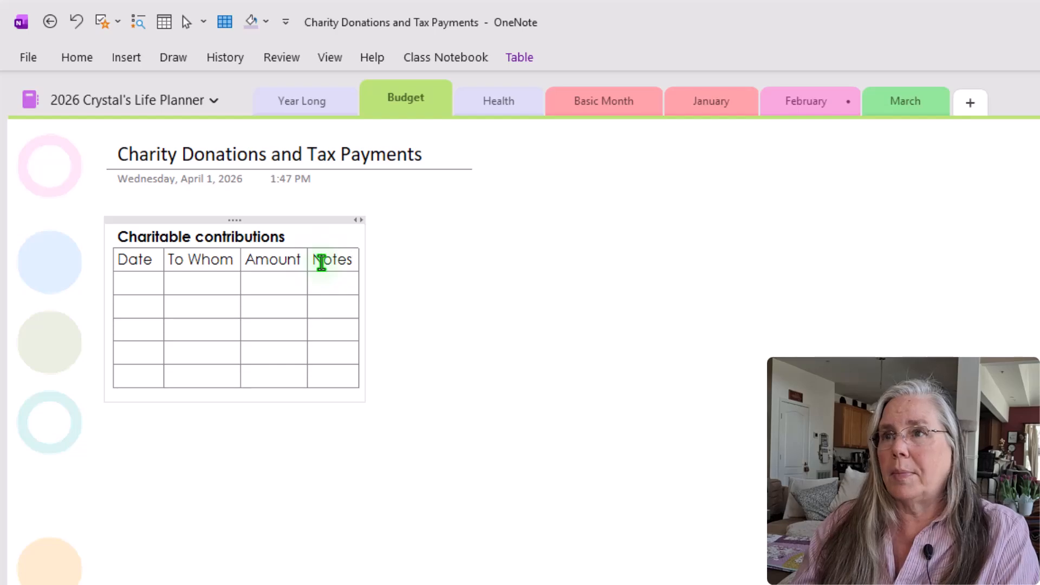
text(/ )
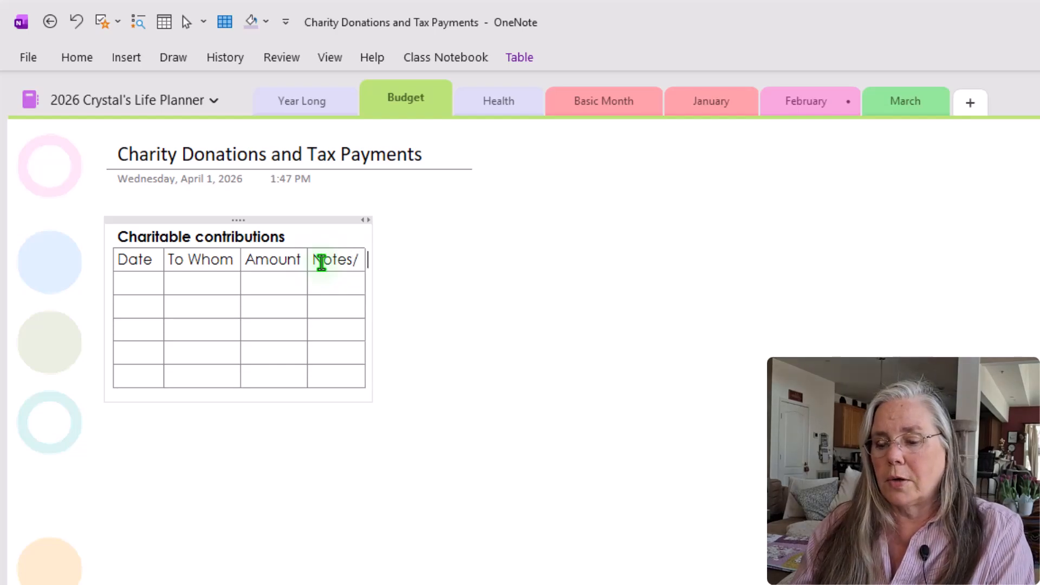
text({P)
key(BackSpace)
key(BackSpace)
key(BackSpace)
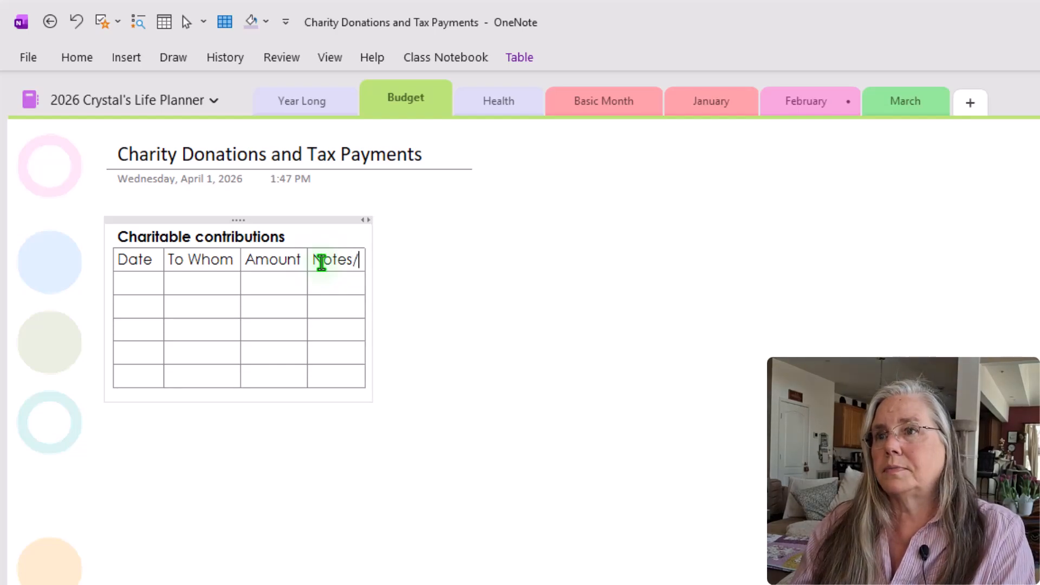
text(Pictures)
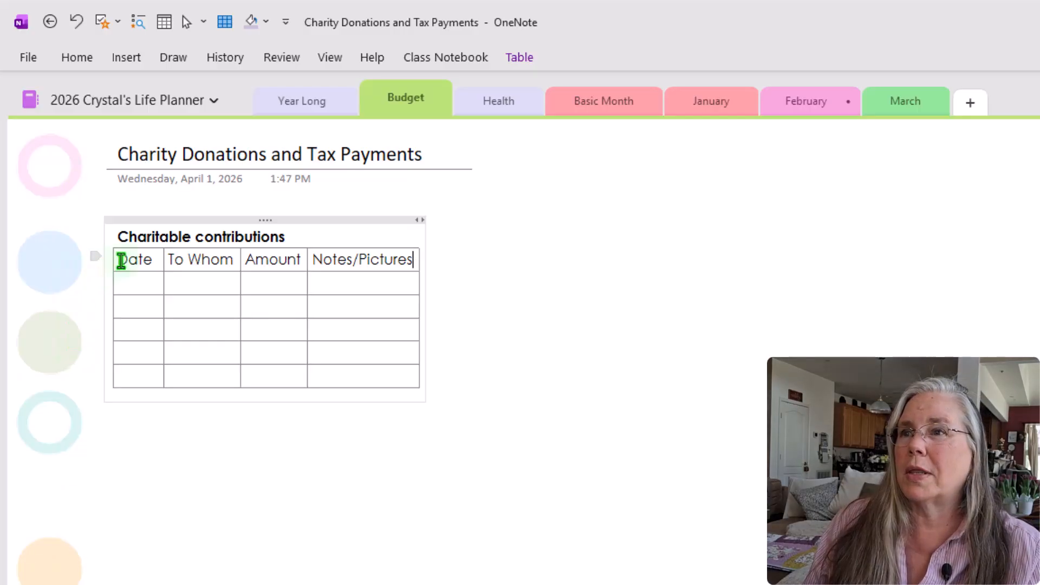
Shade the table's header row, from Date to Notes/Pictures, in light pink.
drag(121, 259, 372, 262)
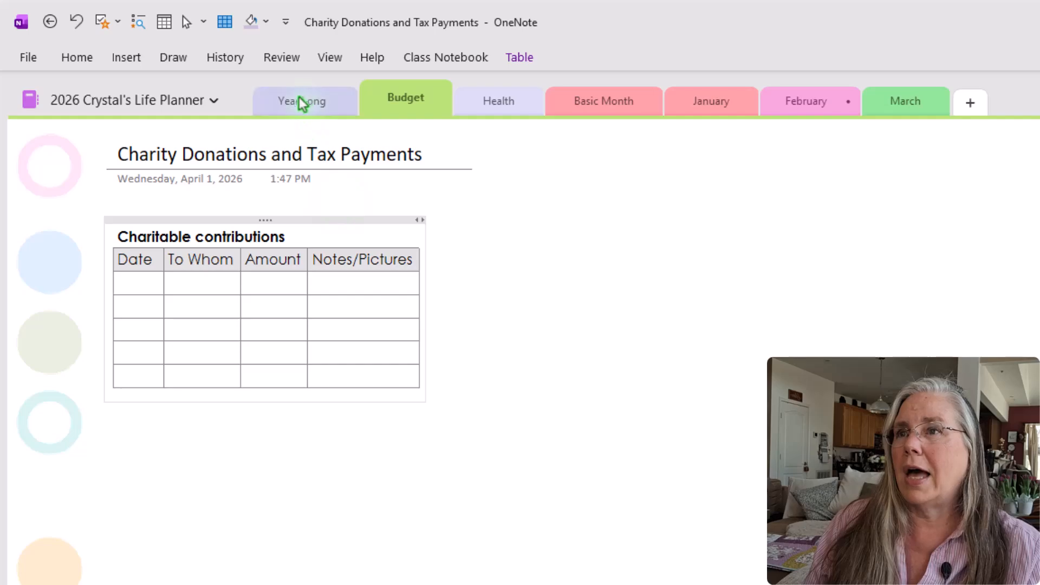
click(523, 60)
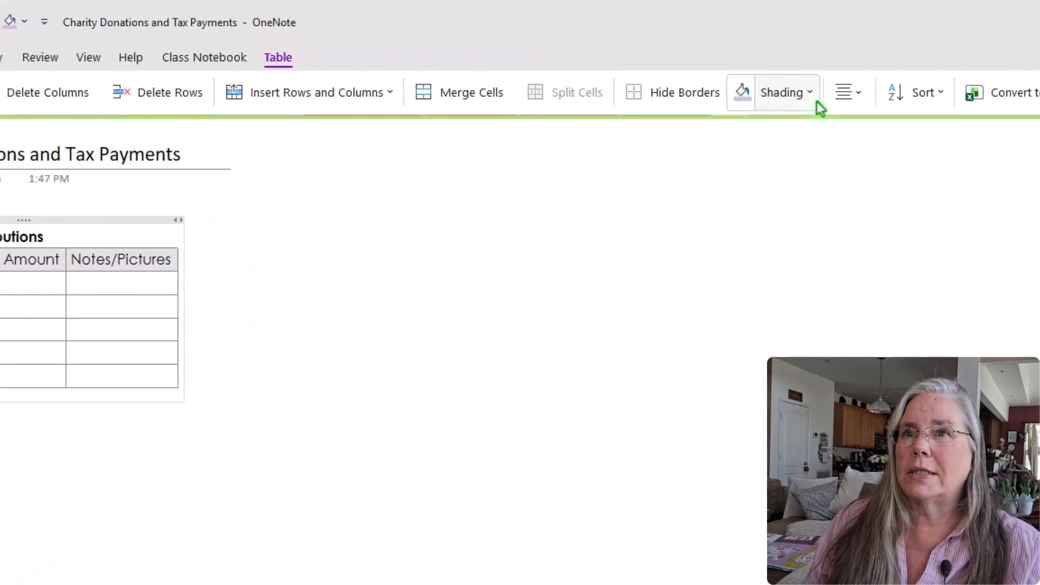
click(496, 93)
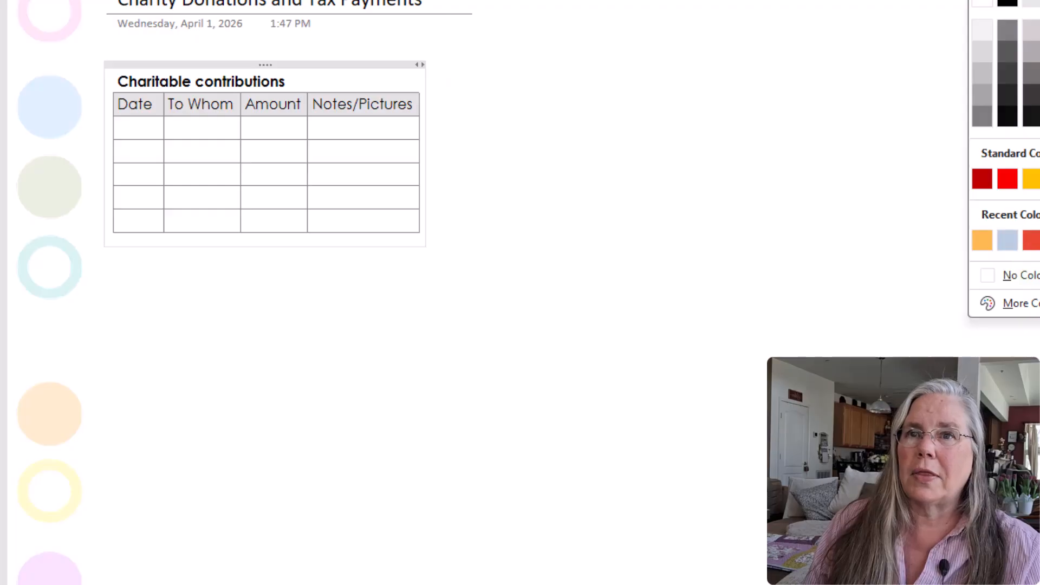
click(746, 374)
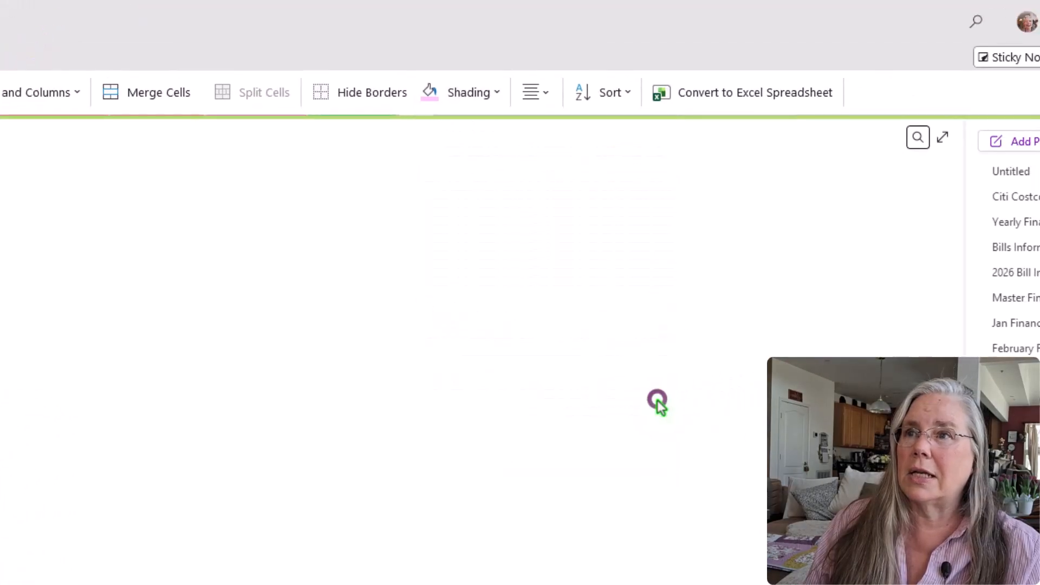
click(304, 520)
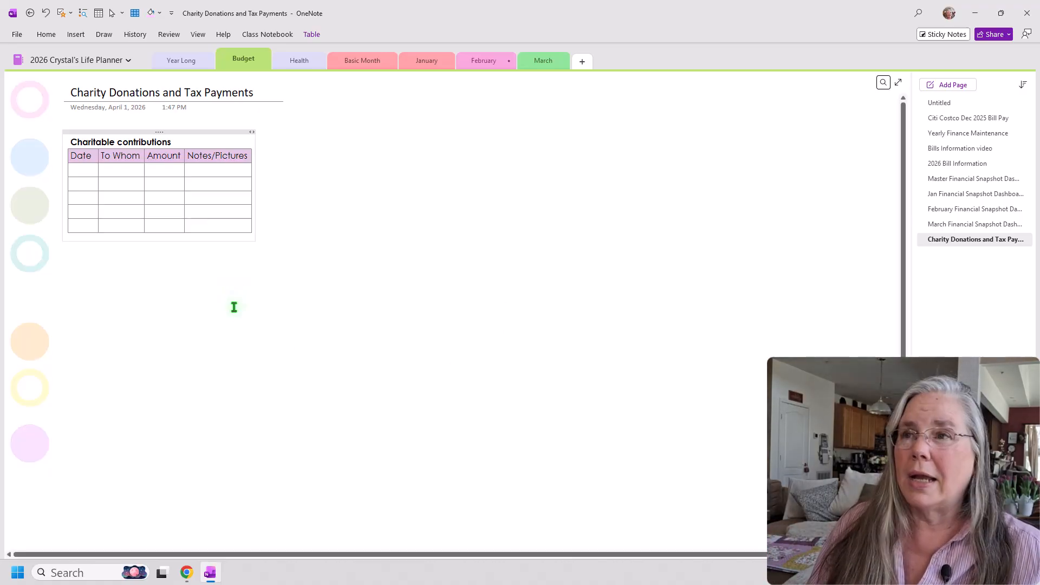
Record a donation in the table's third row with date 1/15/26, recipient CUMC and amount 300.00.
click(87, 186)
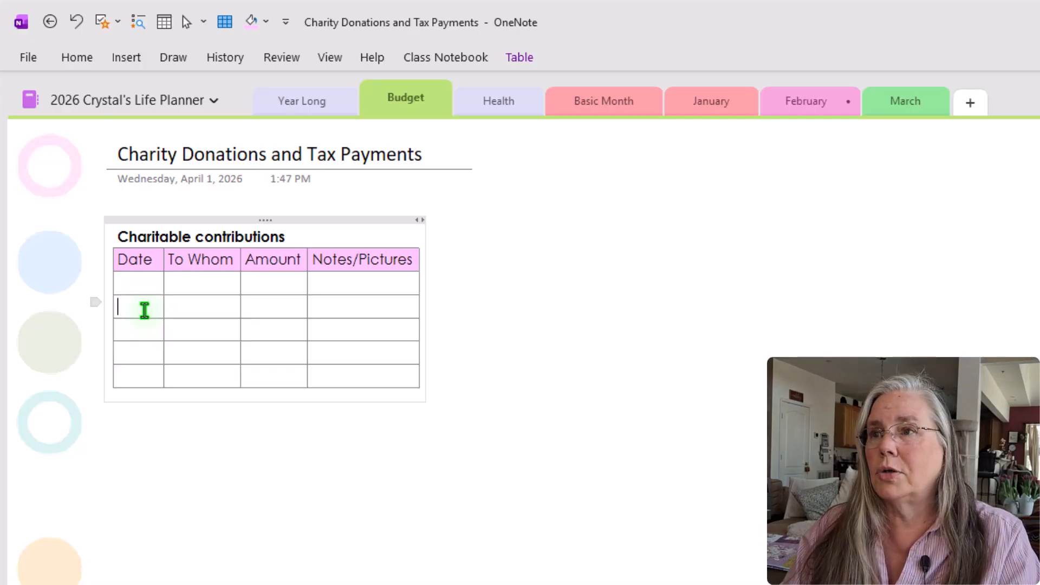
text(1/15/)
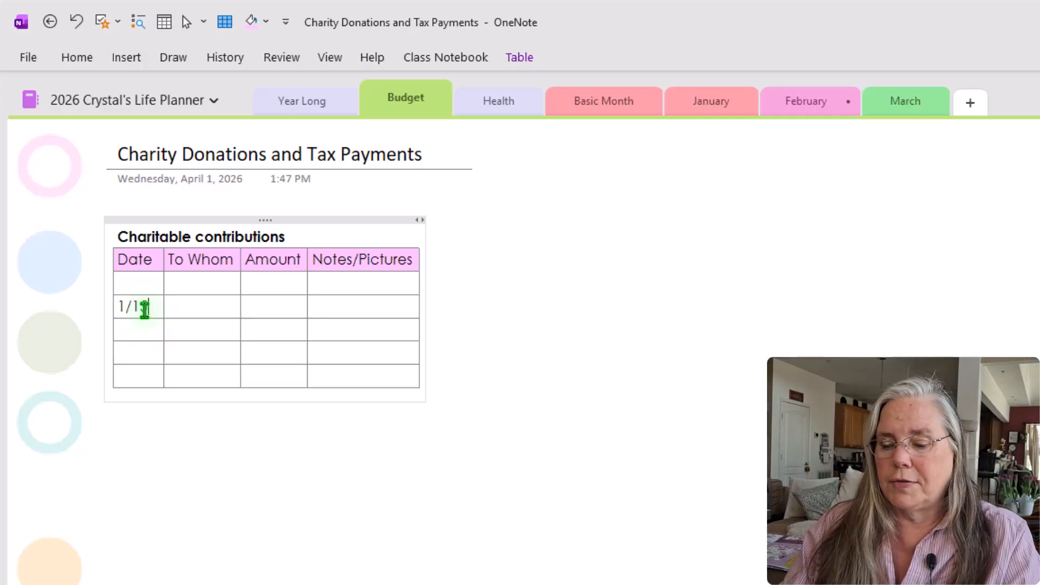
text(26)
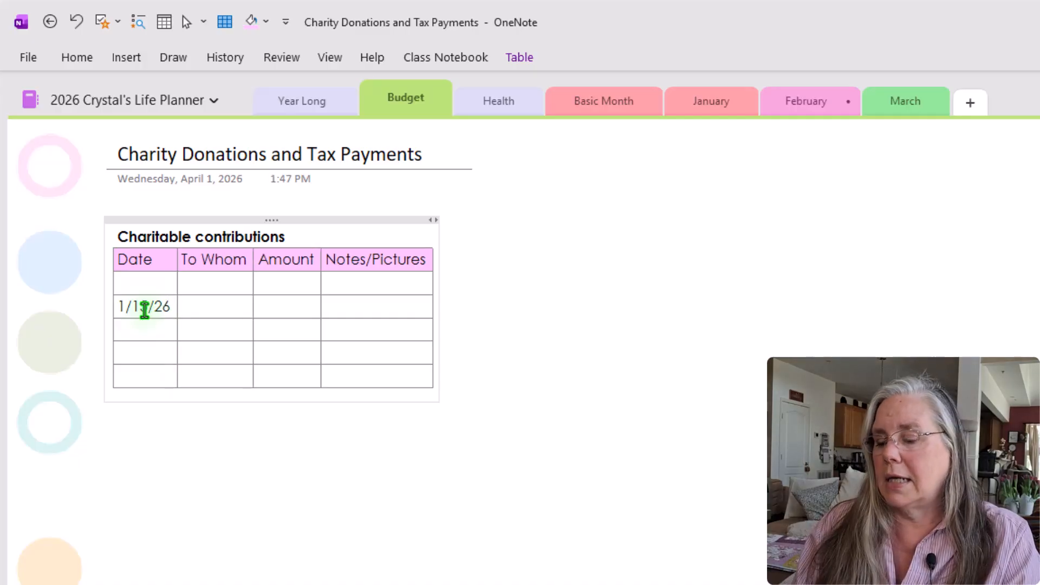
key(Tab)
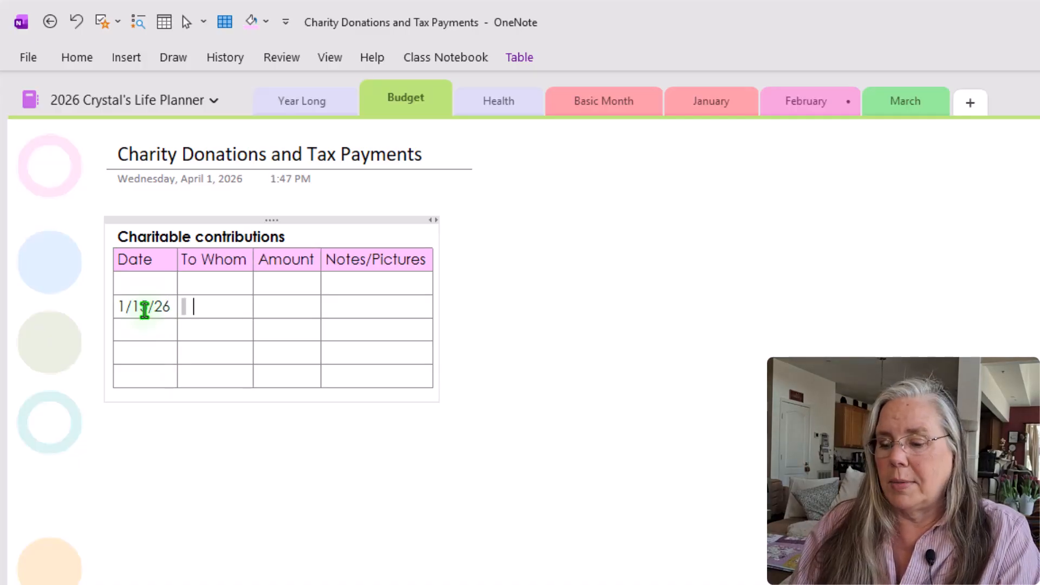
text(CUMC)
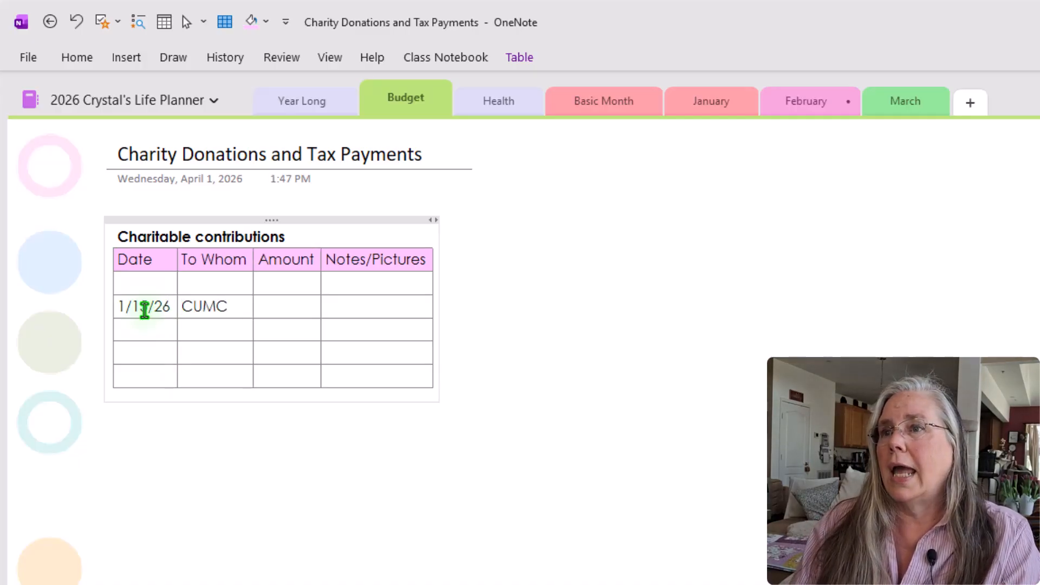
key(Tab)
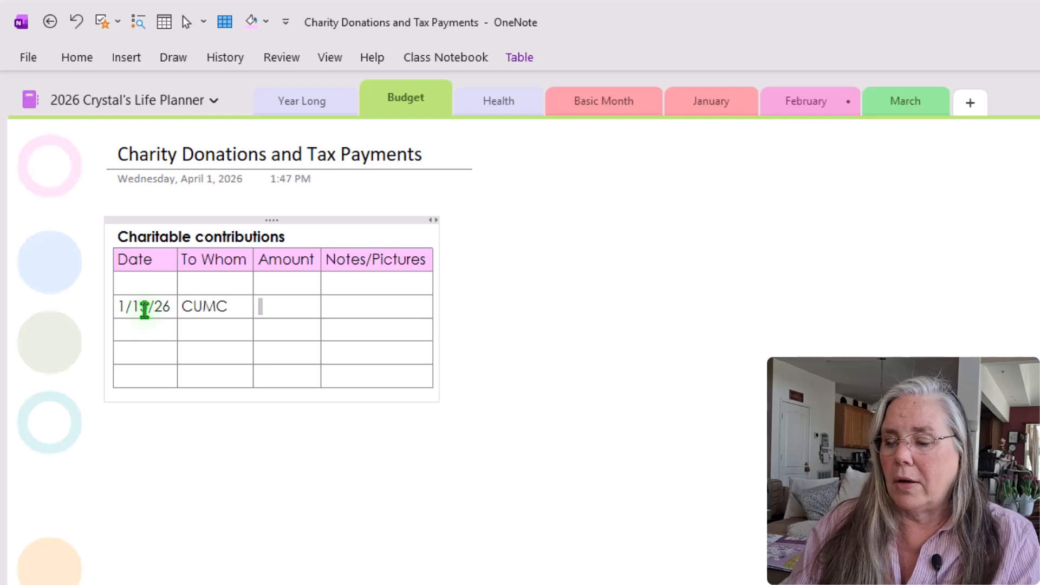
text(300.0)
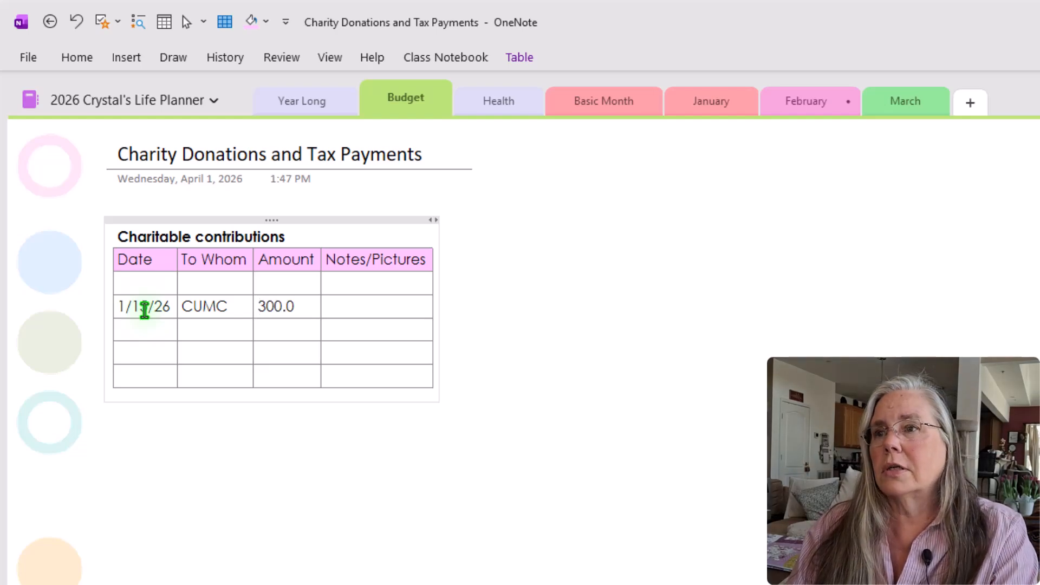
click(389, 306)
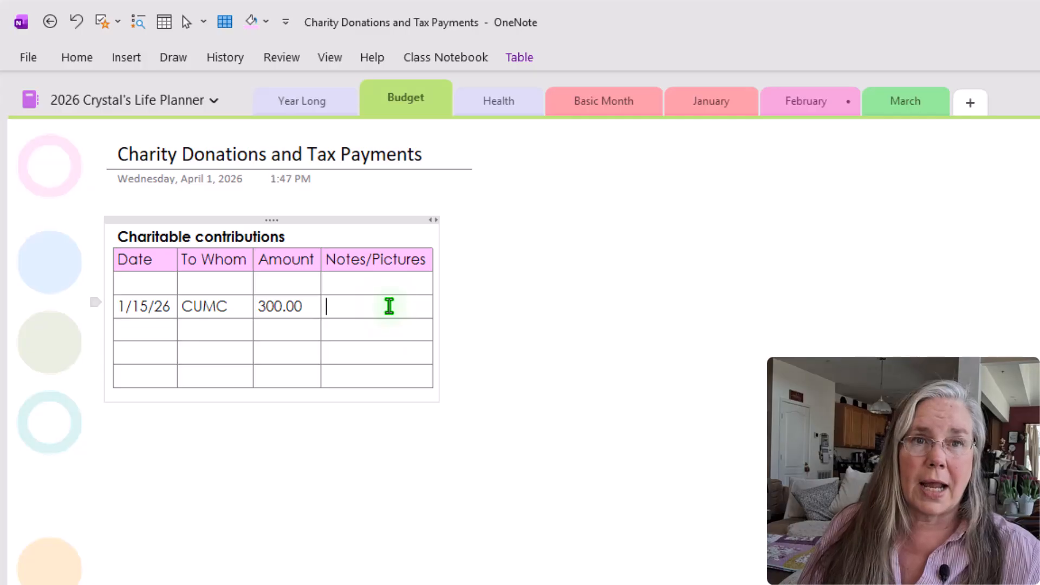
Record a donation in the table's fourth row with date 2/14/26, recipient WAMU and amount 50.00.
click(165, 327)
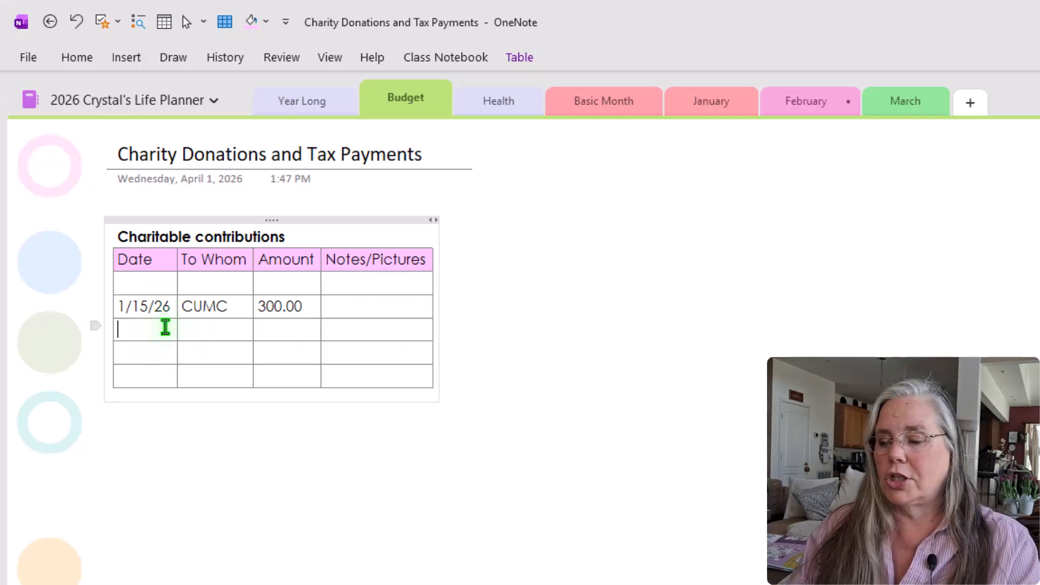
text(2)
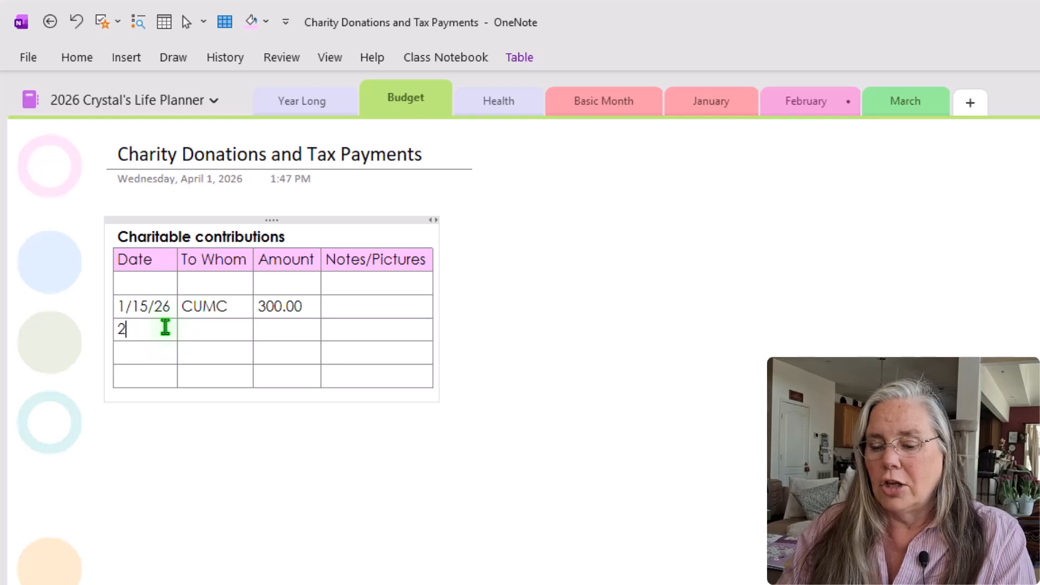
text(/14)
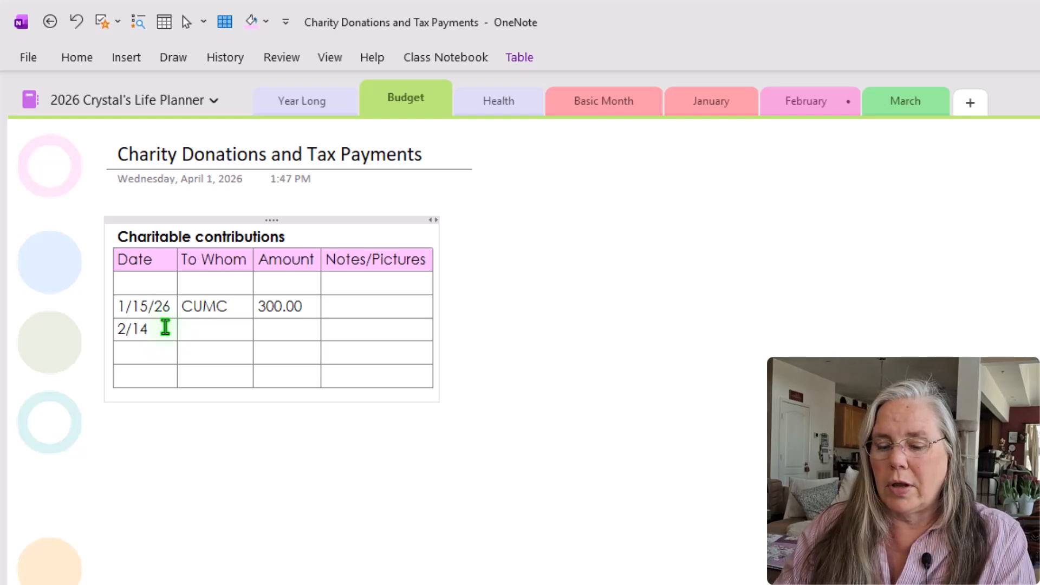
text(/)
text(26)
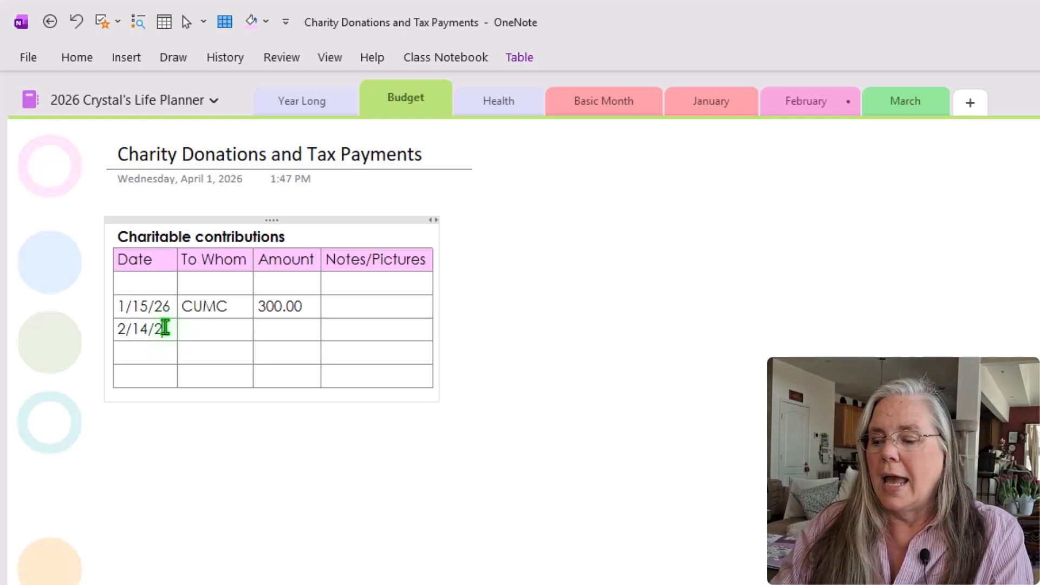
click(209, 327)
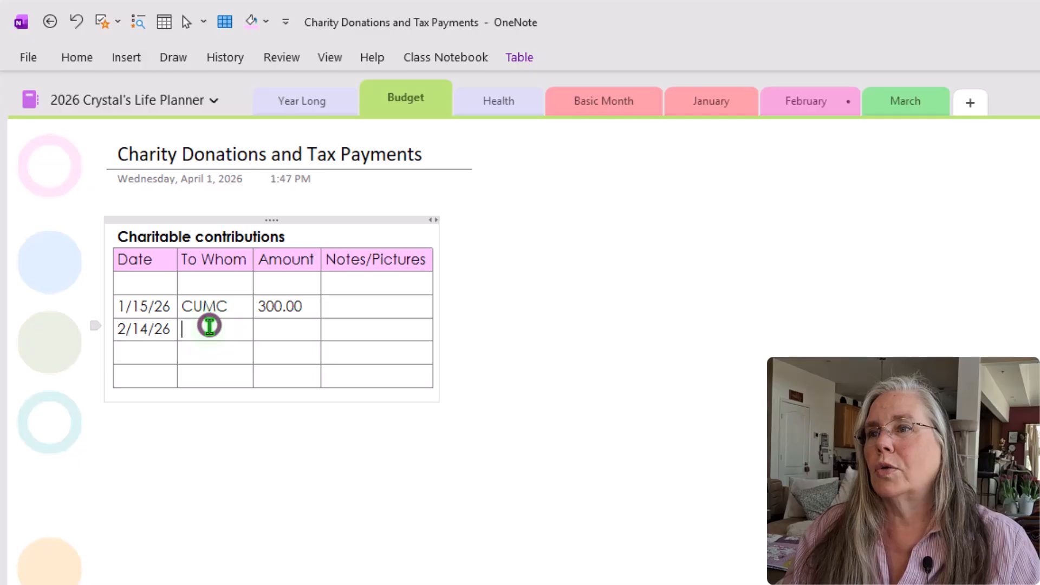
text(WAMU)
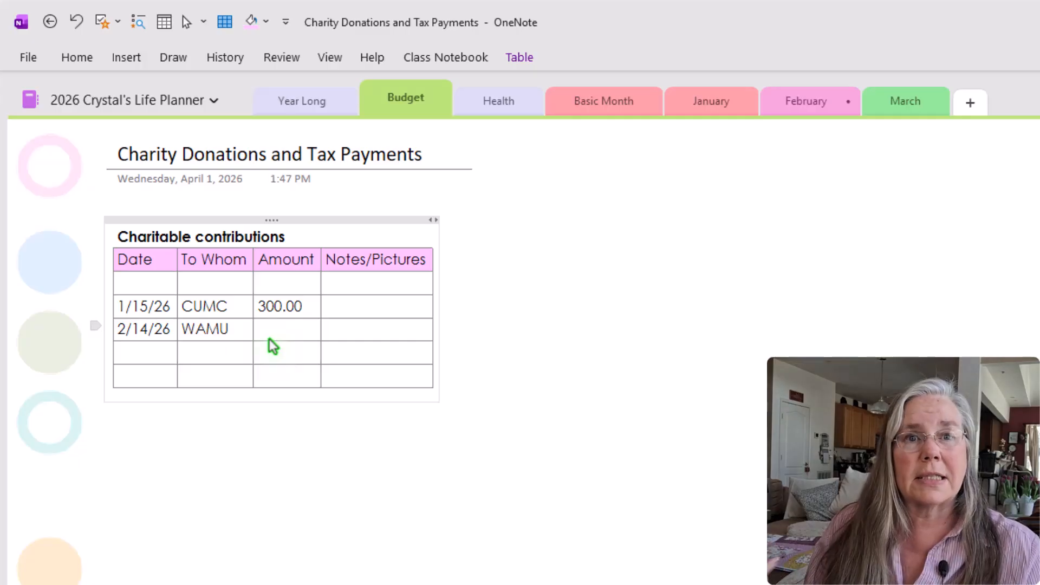
click(308, 327)
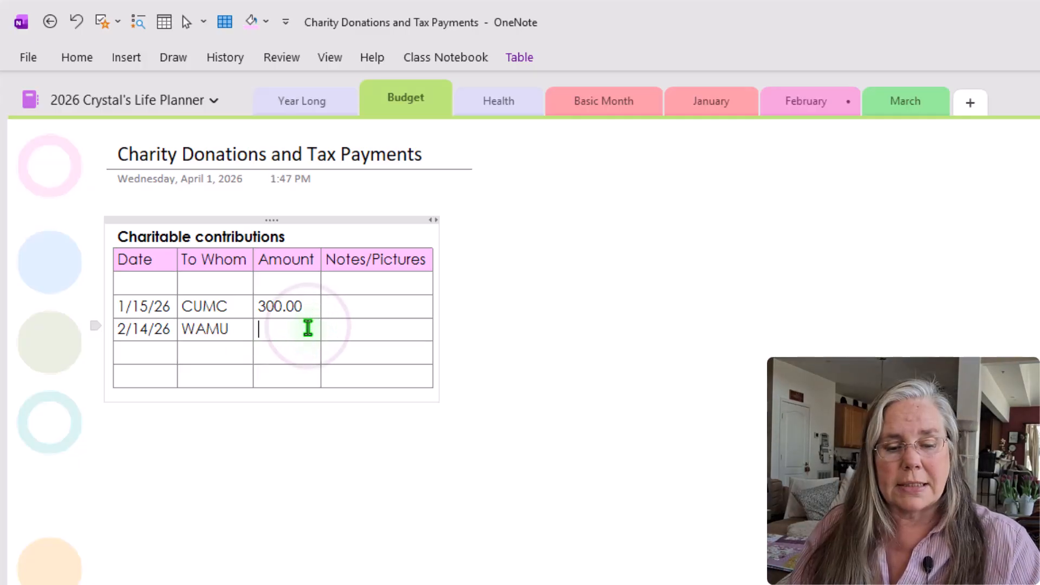
text(50.0)
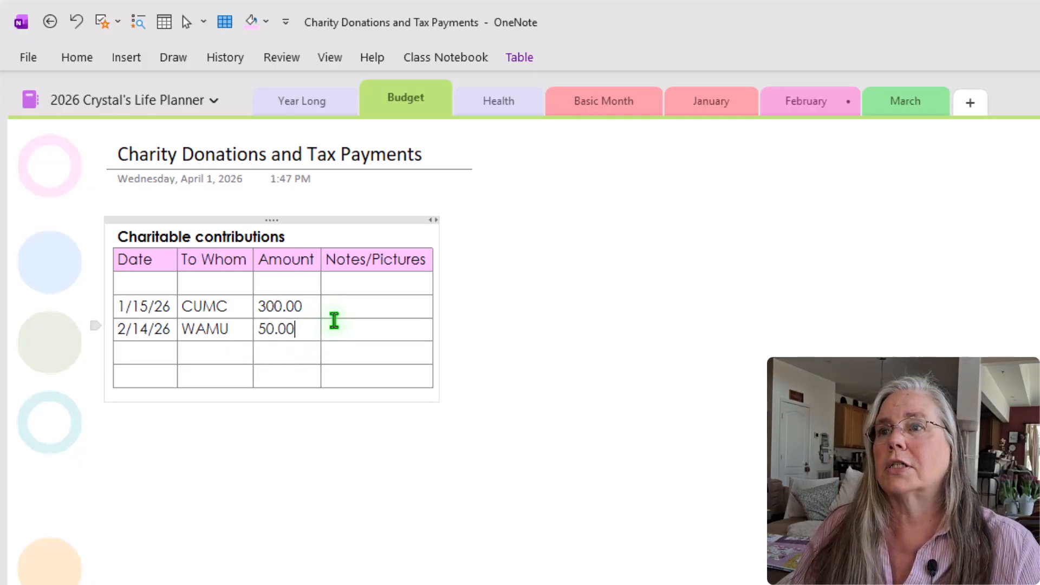
Add the note "Link to the email." to the WAMU donation.
click(335, 330)
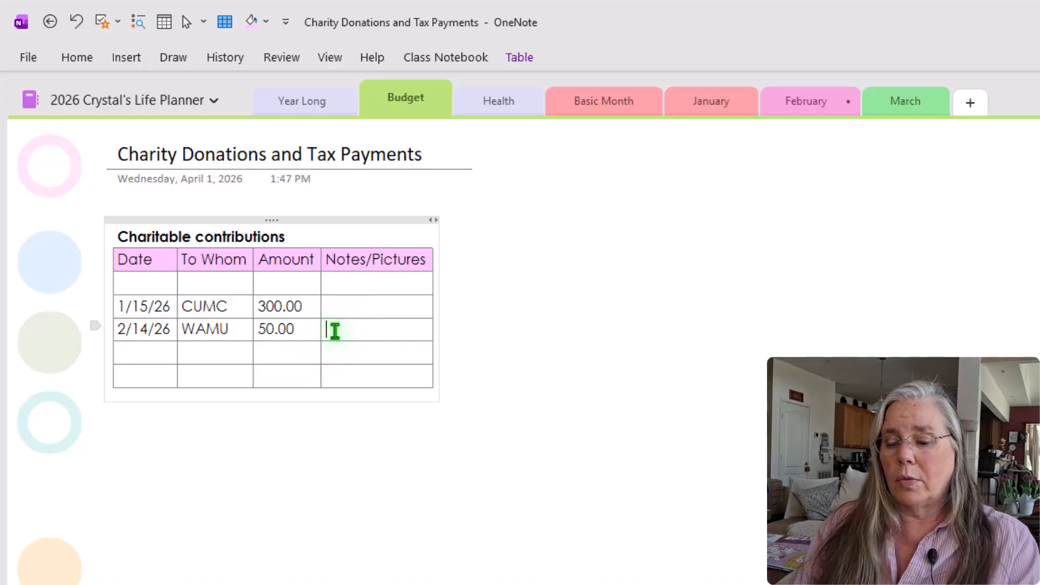
text(Link )
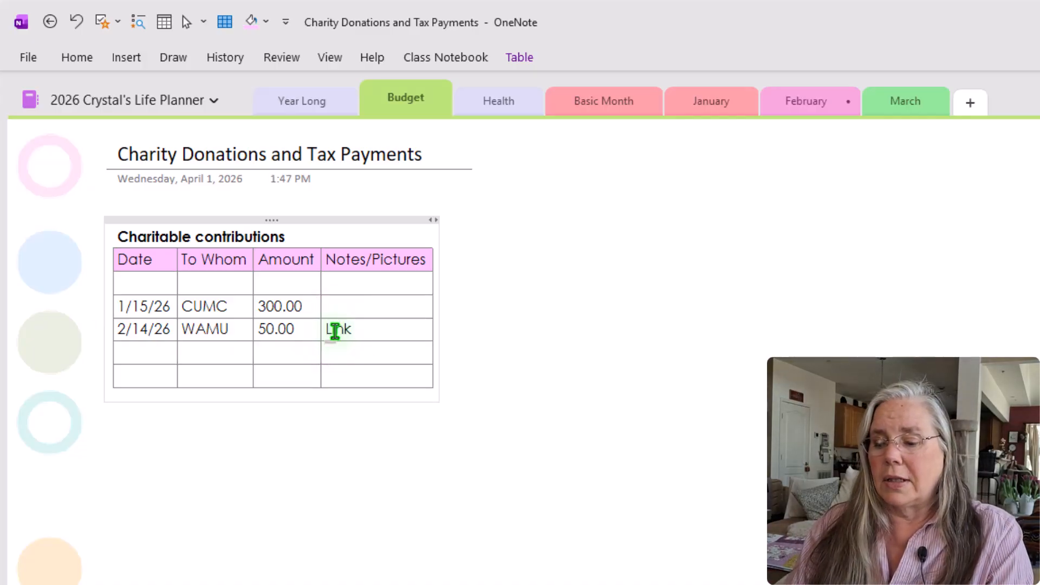
text(to the emai)
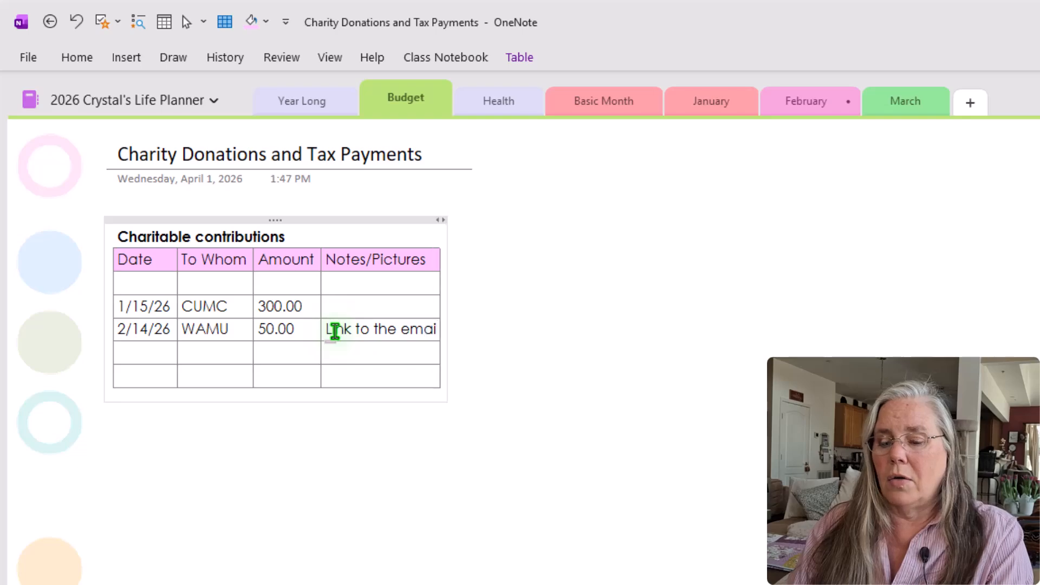
text(l.)
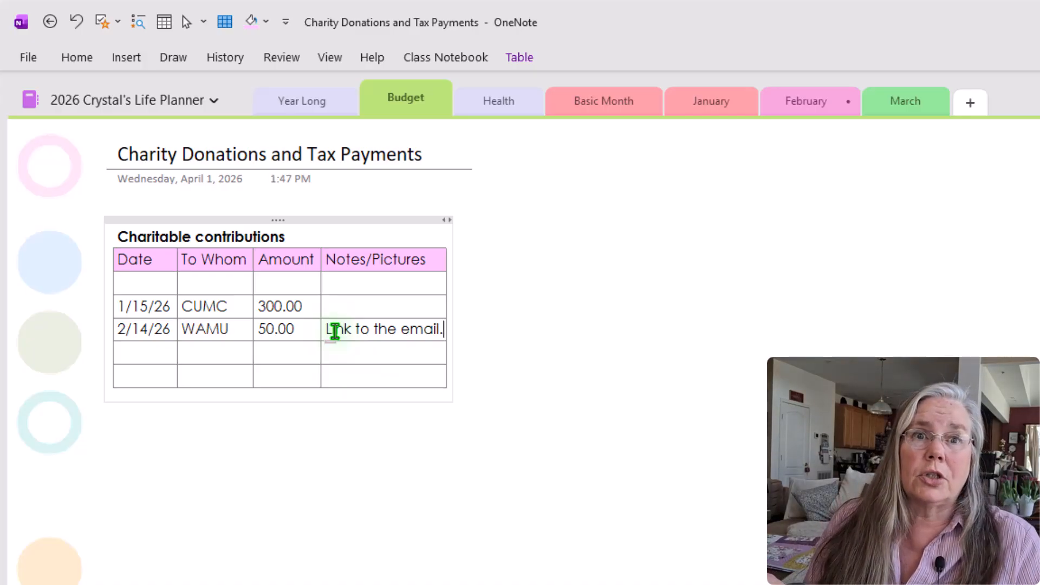
click(177, 327)
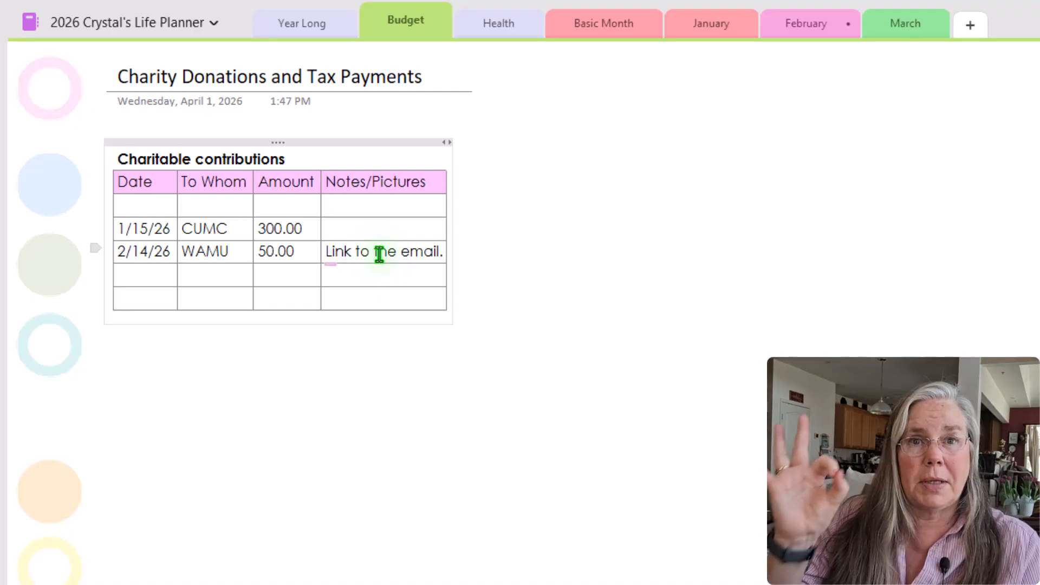
click(379, 279)
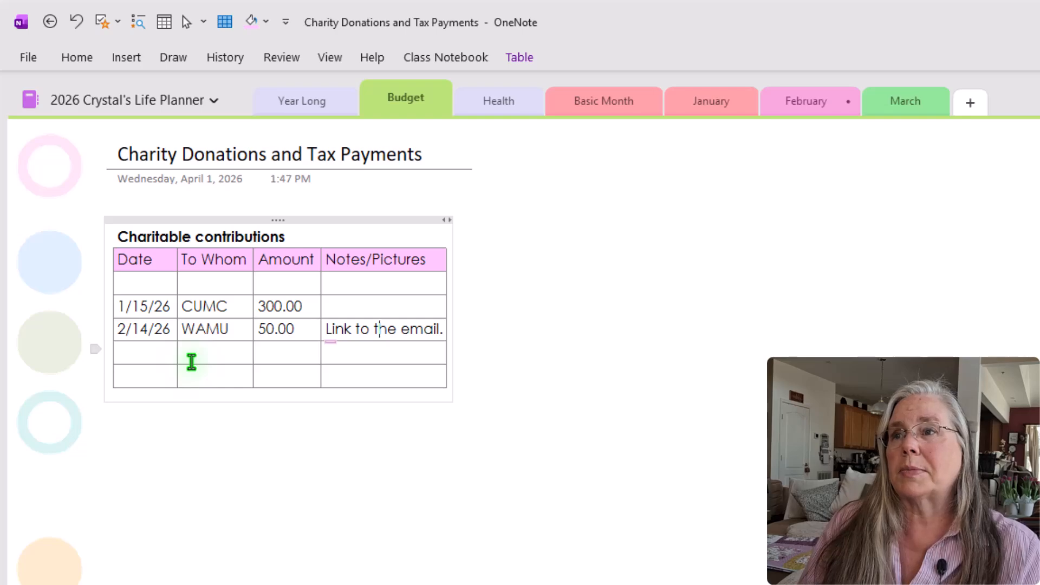
Record a donation in the table's fifth row with date 2/23/26, recipient "Food pantry" and amount 75.00.
click(150, 356)
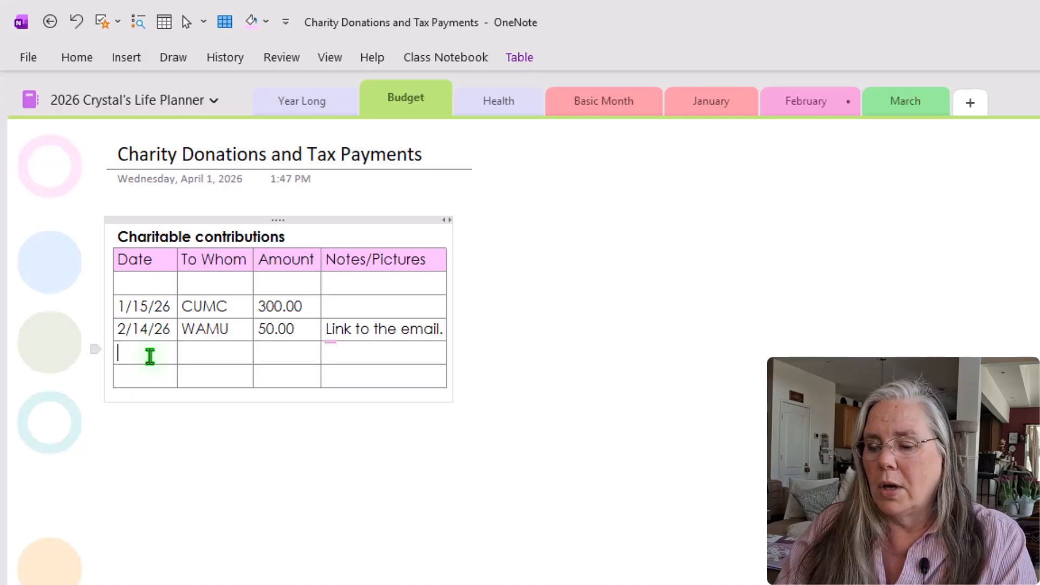
text(2/23)
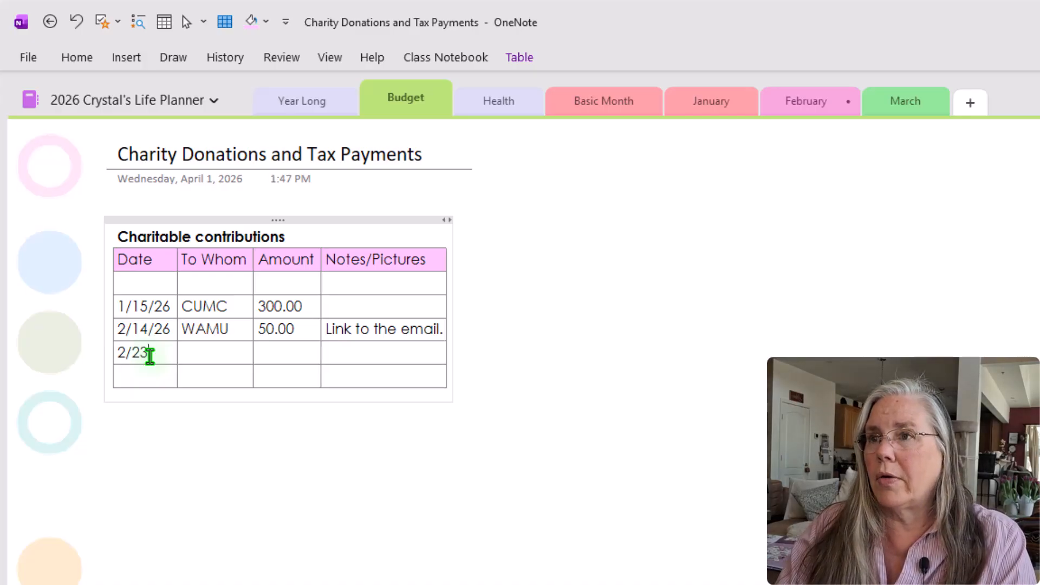
text(/26)
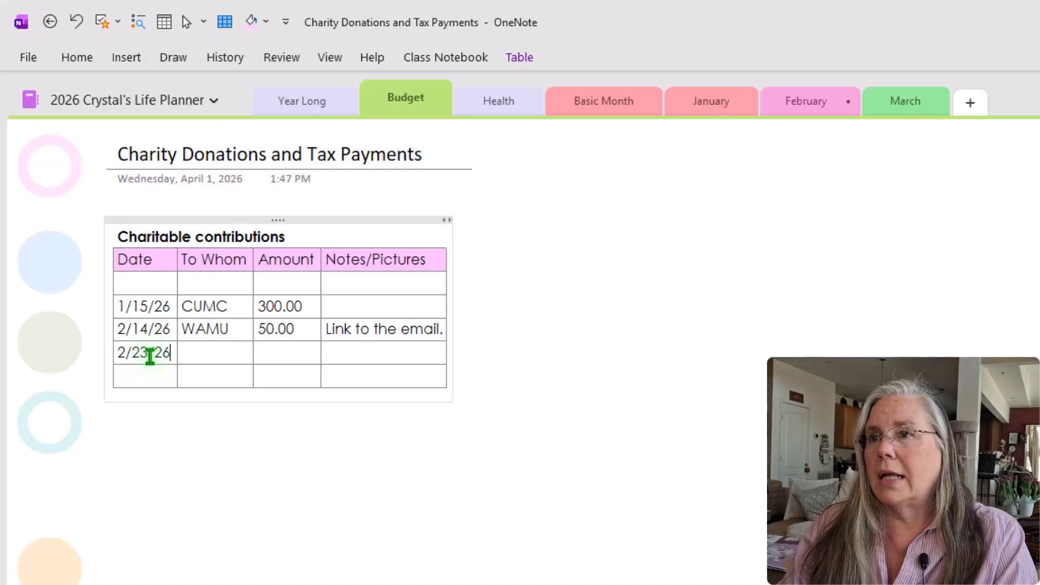
key(Tab)
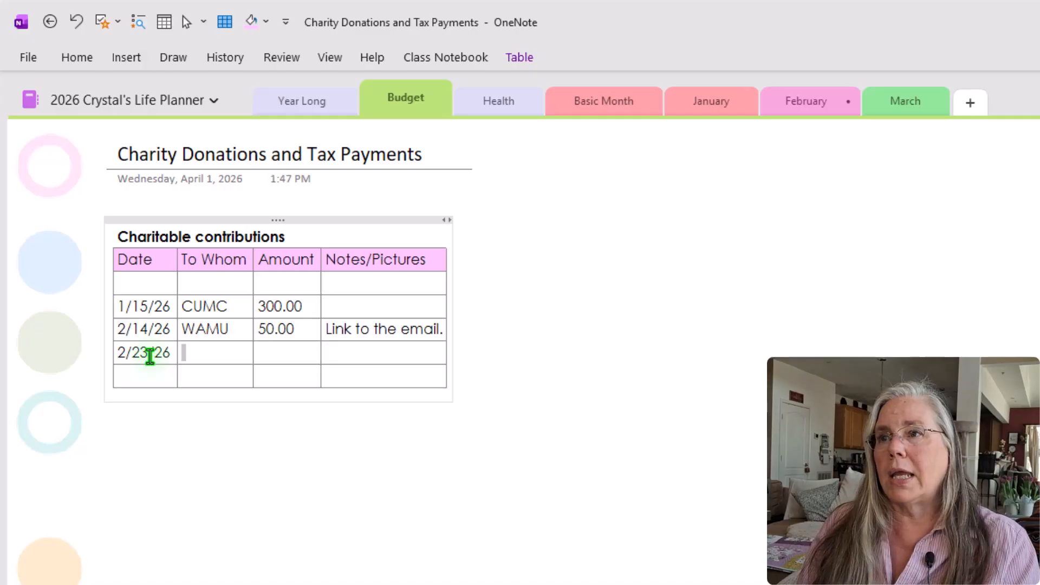
text(Food )
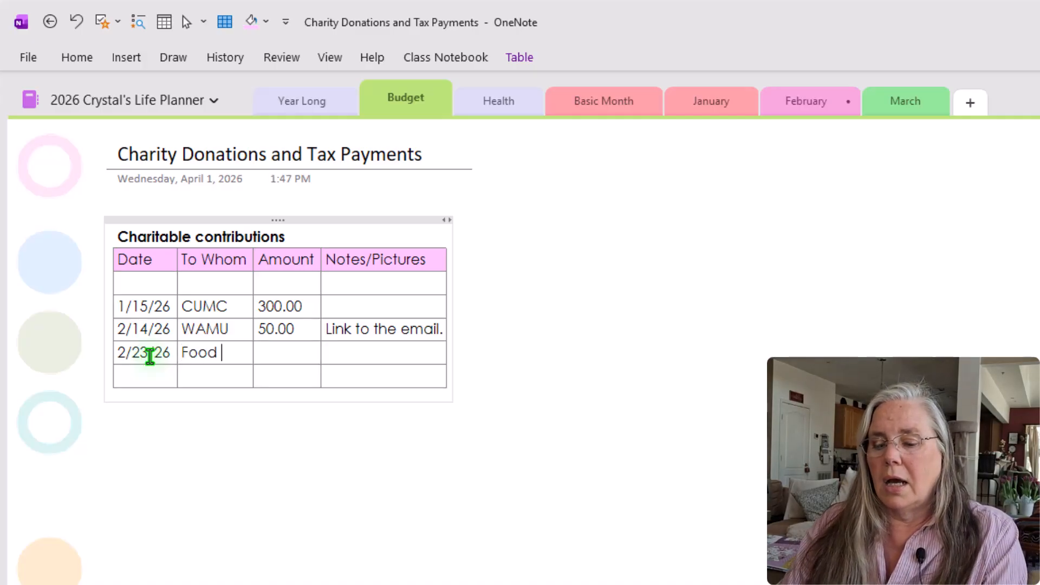
text(pantry)
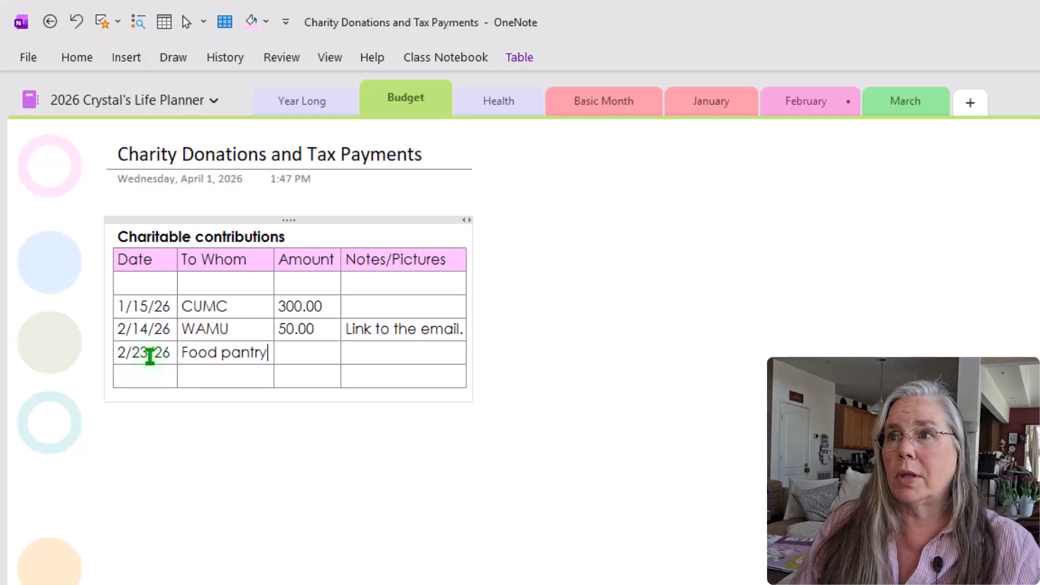
click(318, 353)
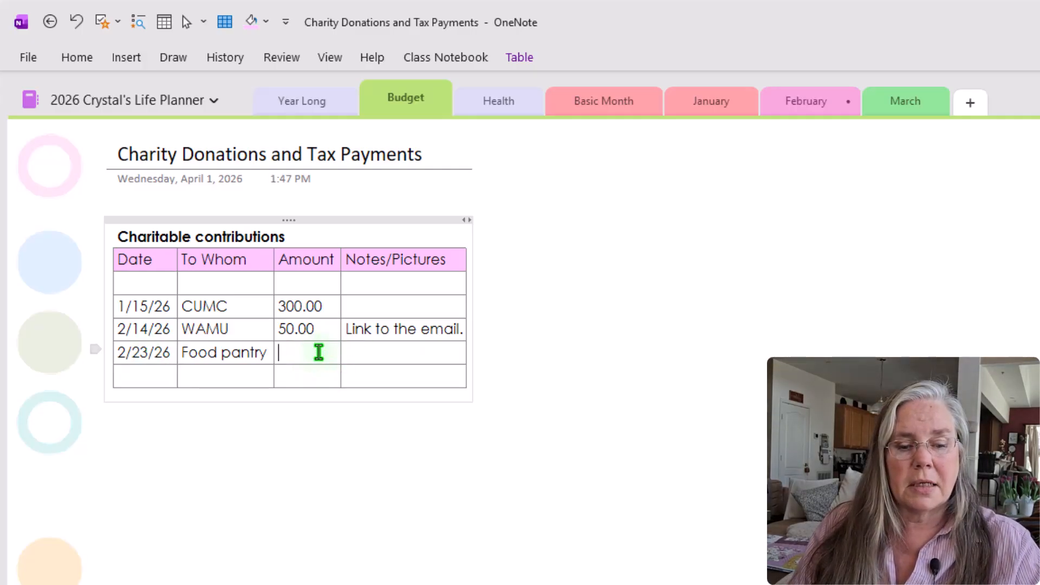
text(75.00)
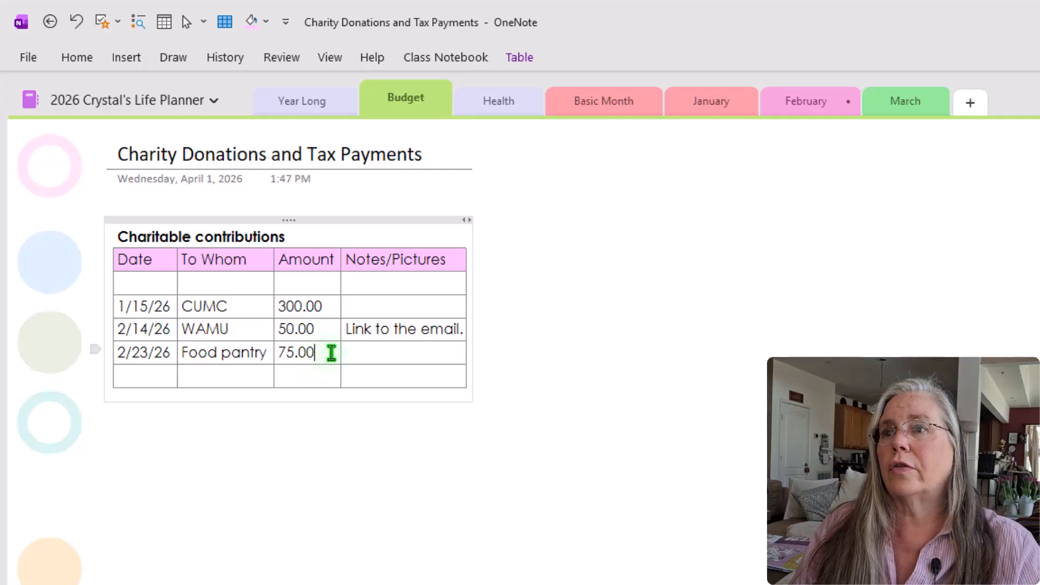
Note the donated items "Cereal, soup, milk, pasta" for the Food pantry donation.
click(410, 346)
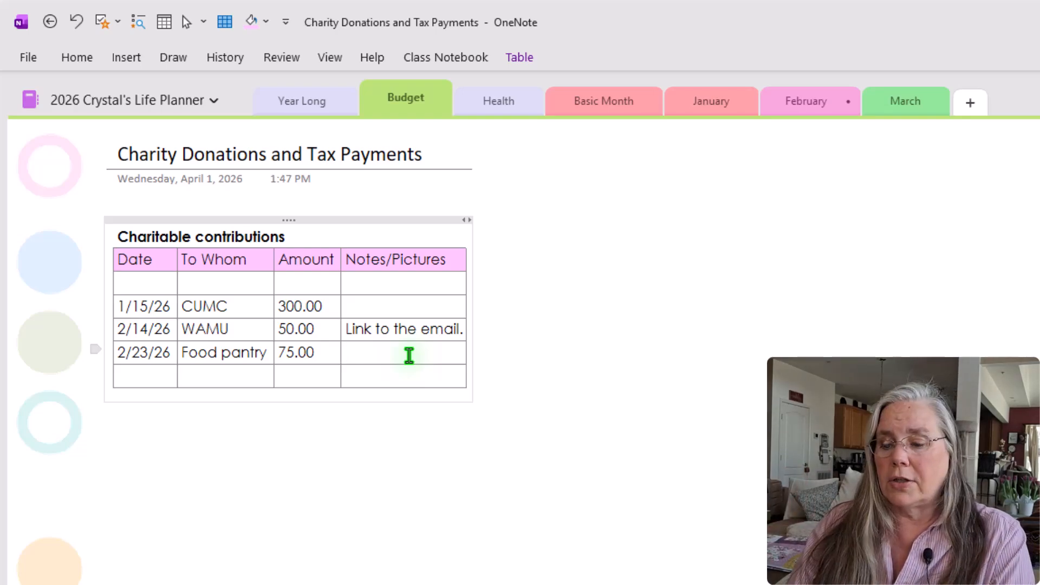
text(cere)
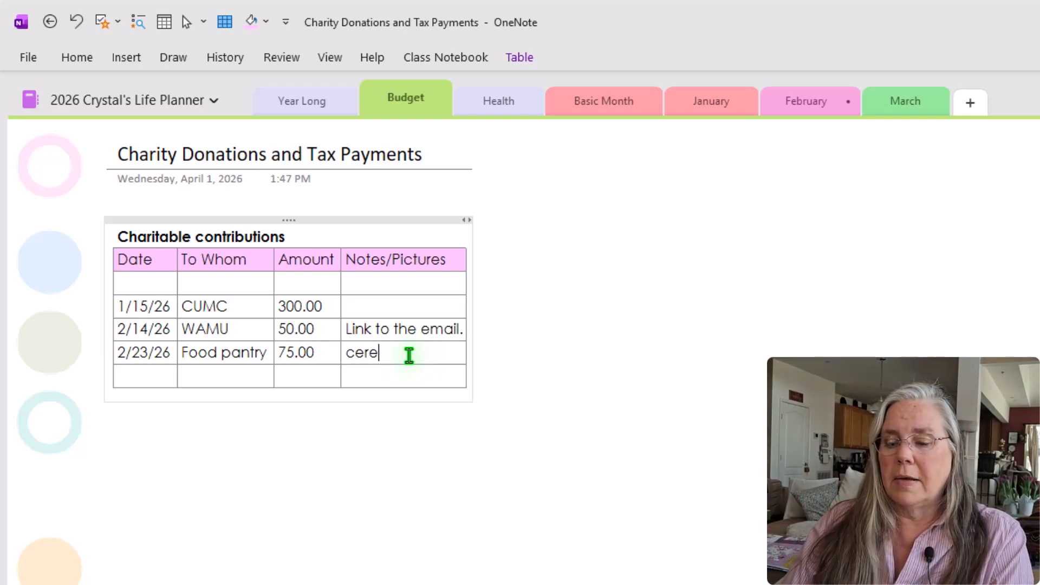
text(al, soup, )
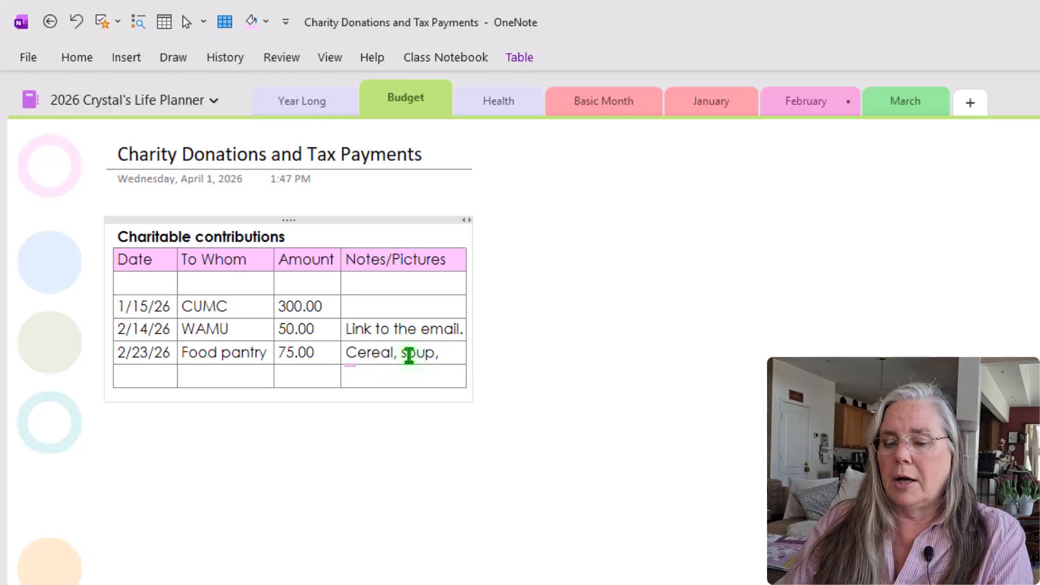
text(milk,)
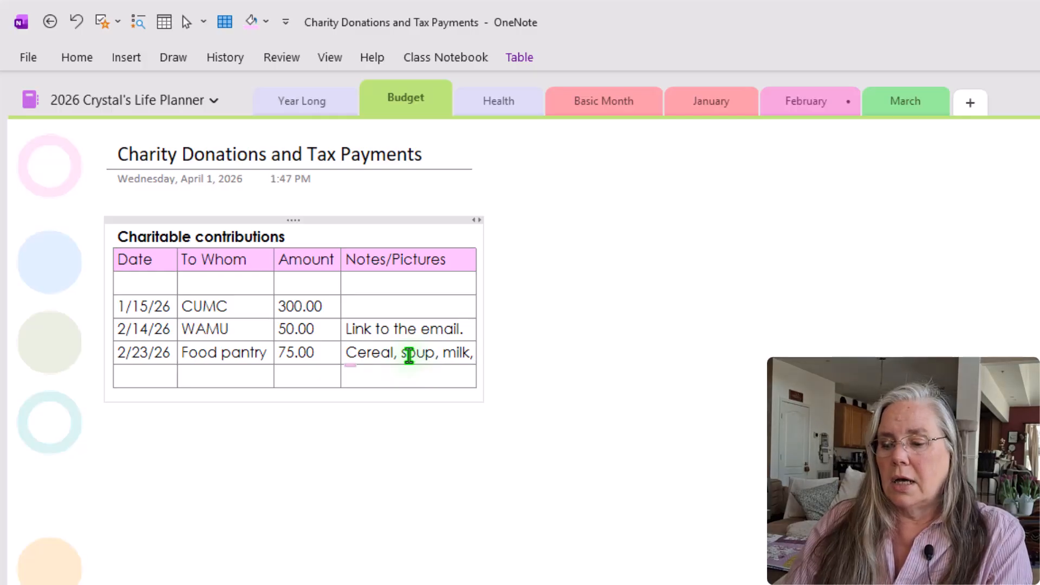
text( pasta)
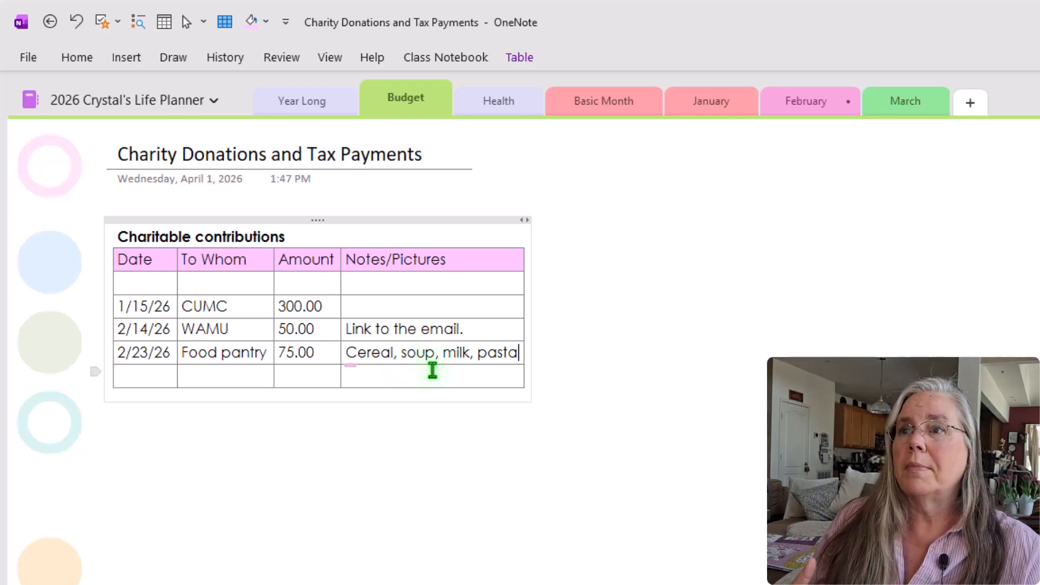
Record a donation in the table's last row with date 12/30/26, recipient "St. Judes" and amount 240.00.
click(156, 372)
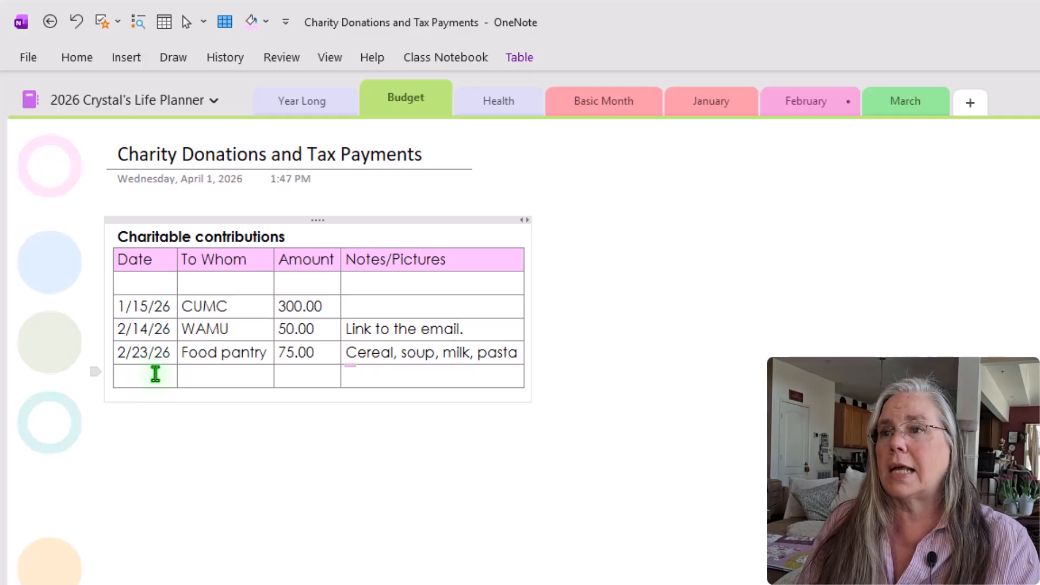
text(1)
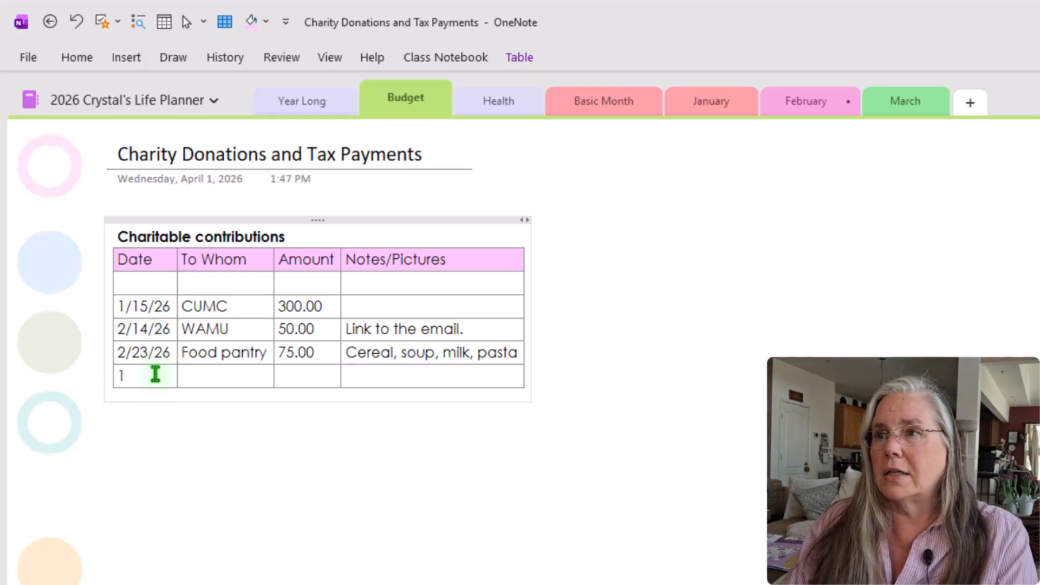
text(2/)
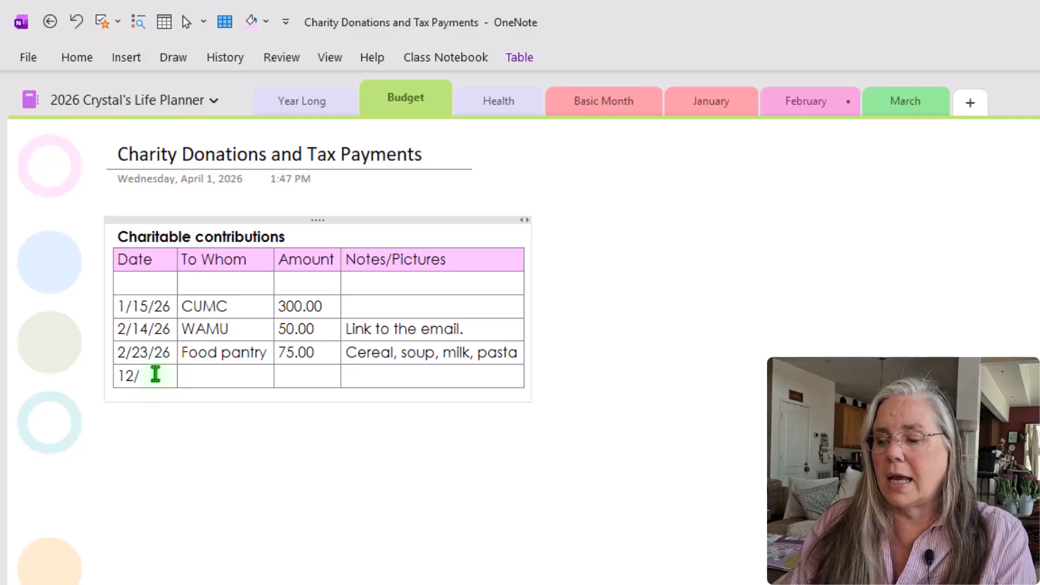
text(30)
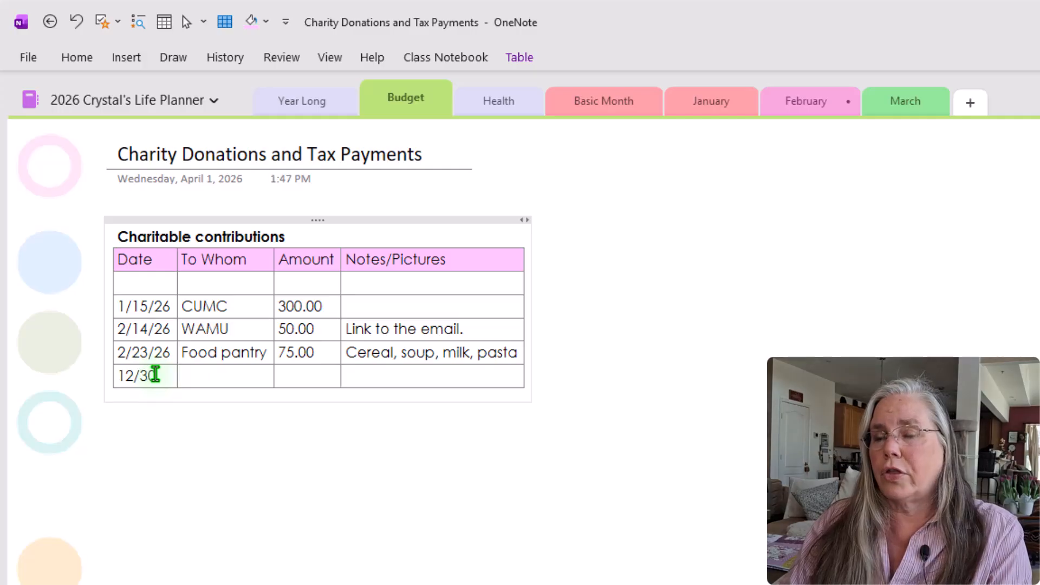
text(/26)
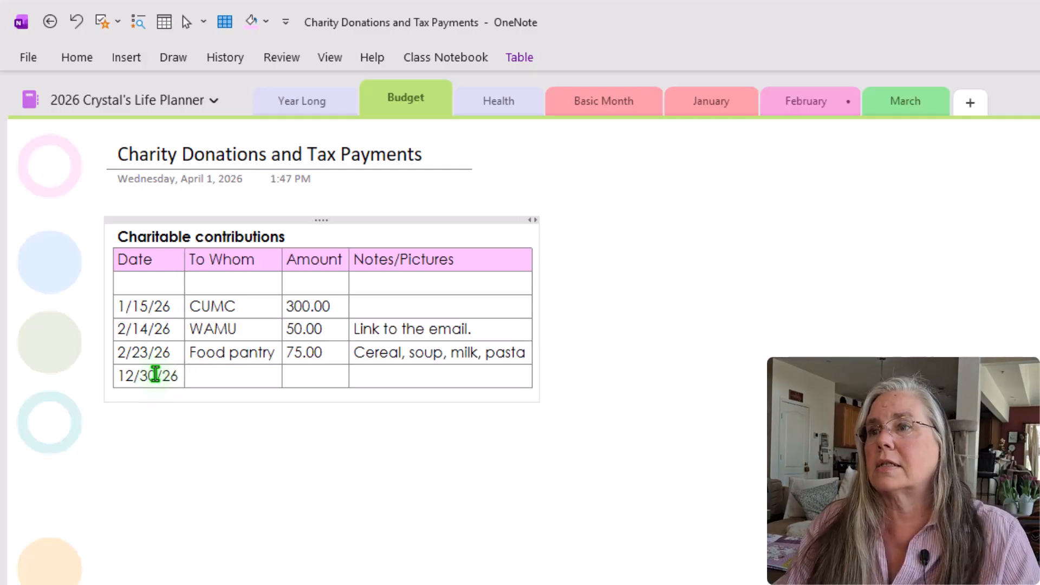
click(210, 371)
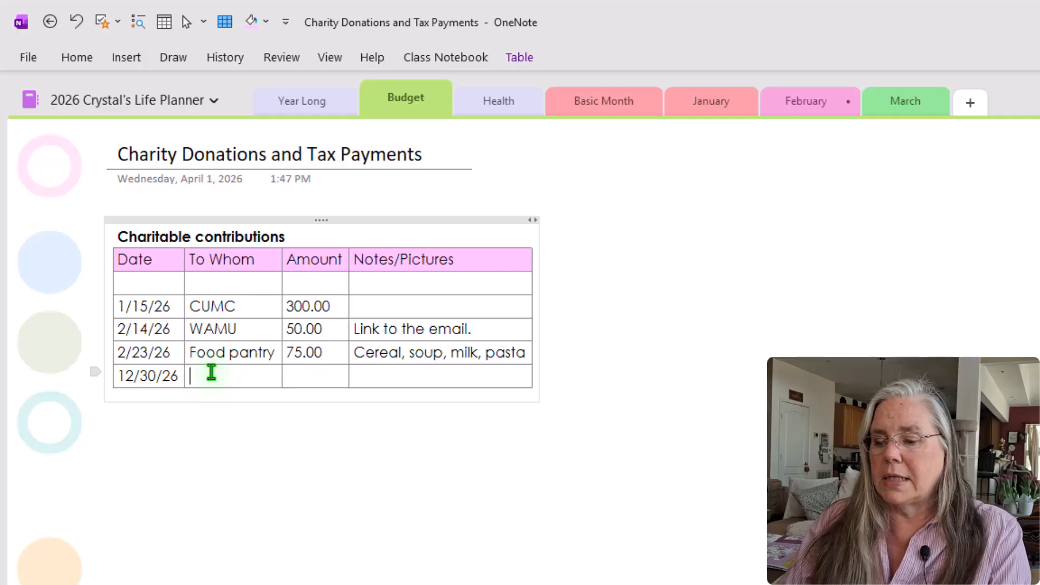
text(St. Ju)
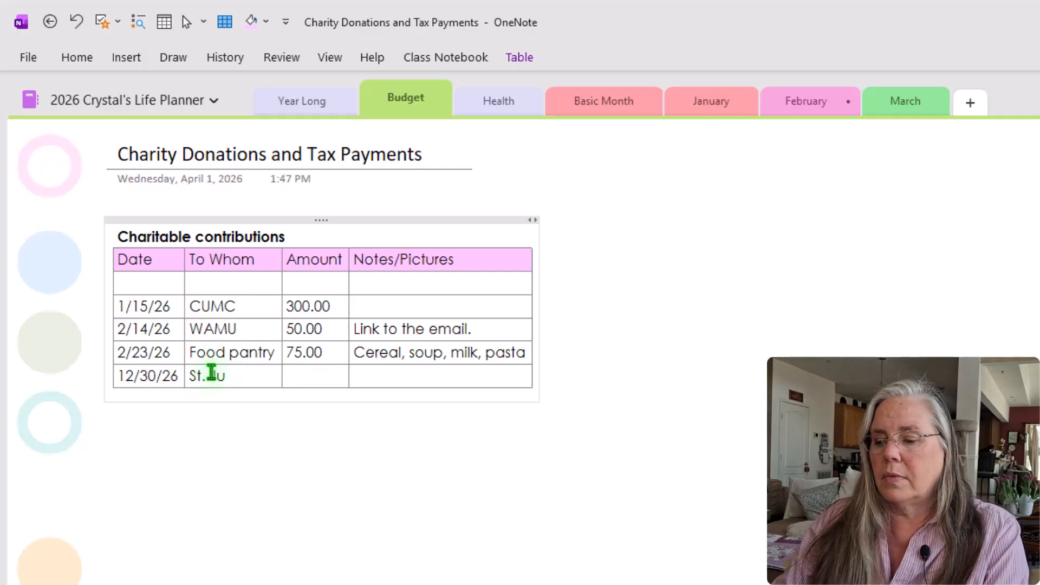
text(des)
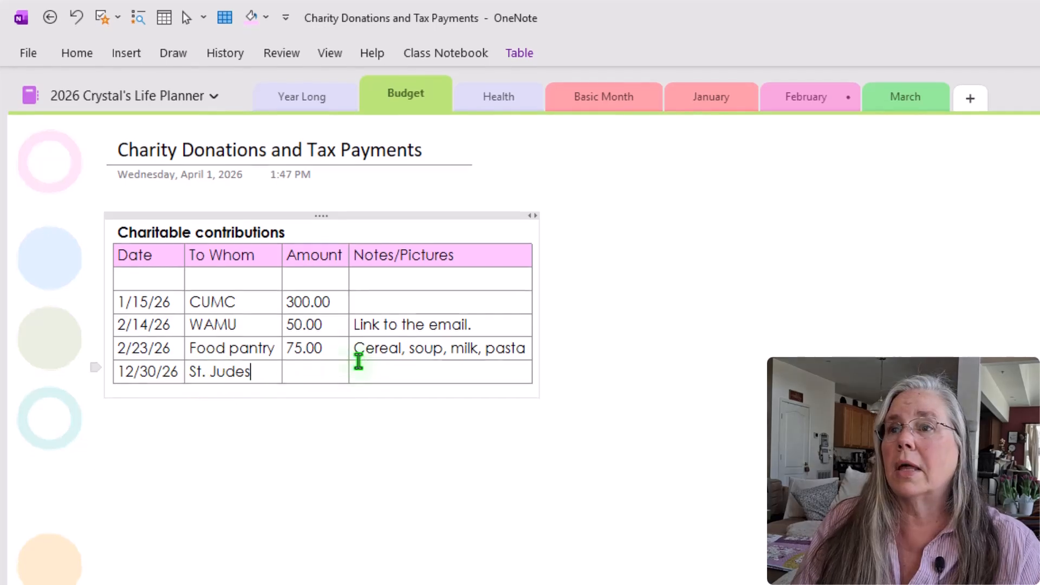
click(339, 381)
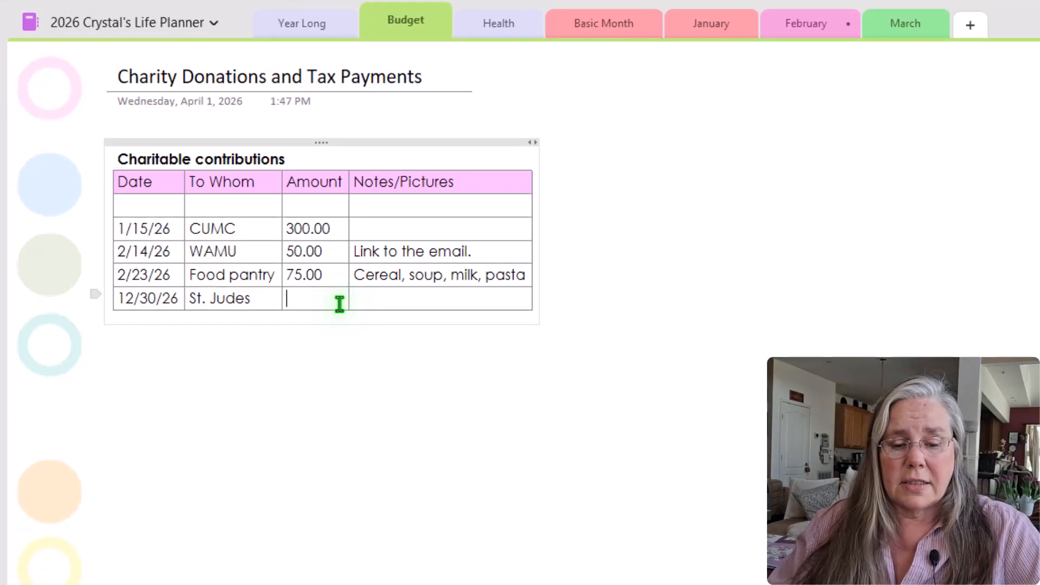
text(240)
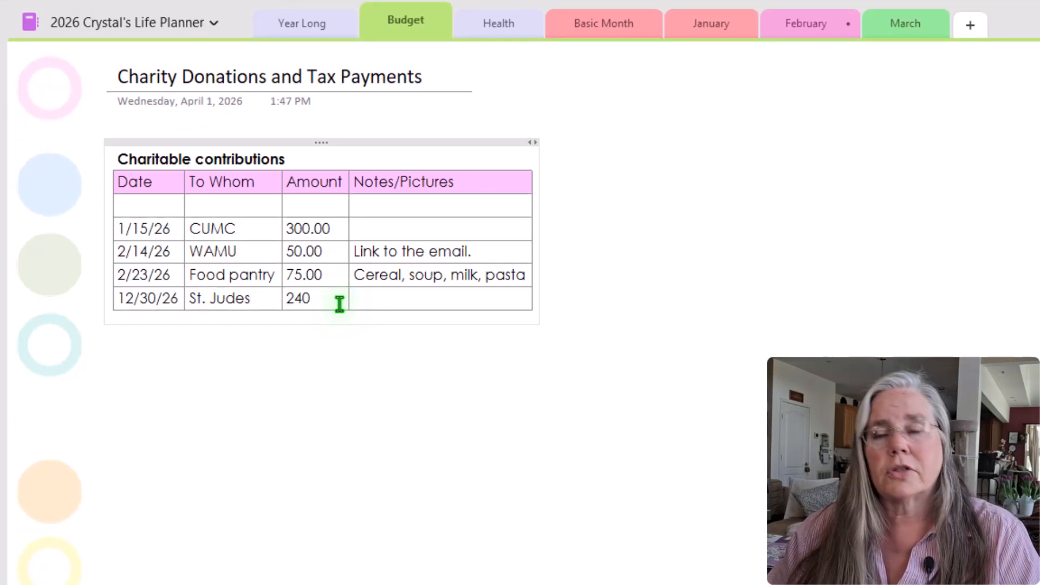
text(.00)
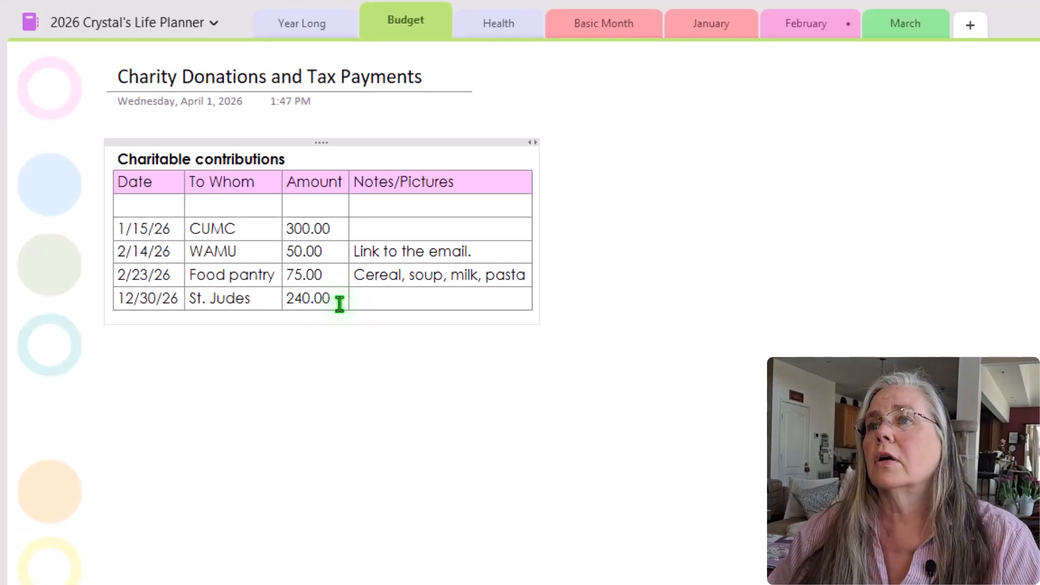
Add the note "Monthly payments of 20.00 on CC" to the St. Judes donation, correcting the misspelled first word.
click(444, 304)
text(Mpnthly )
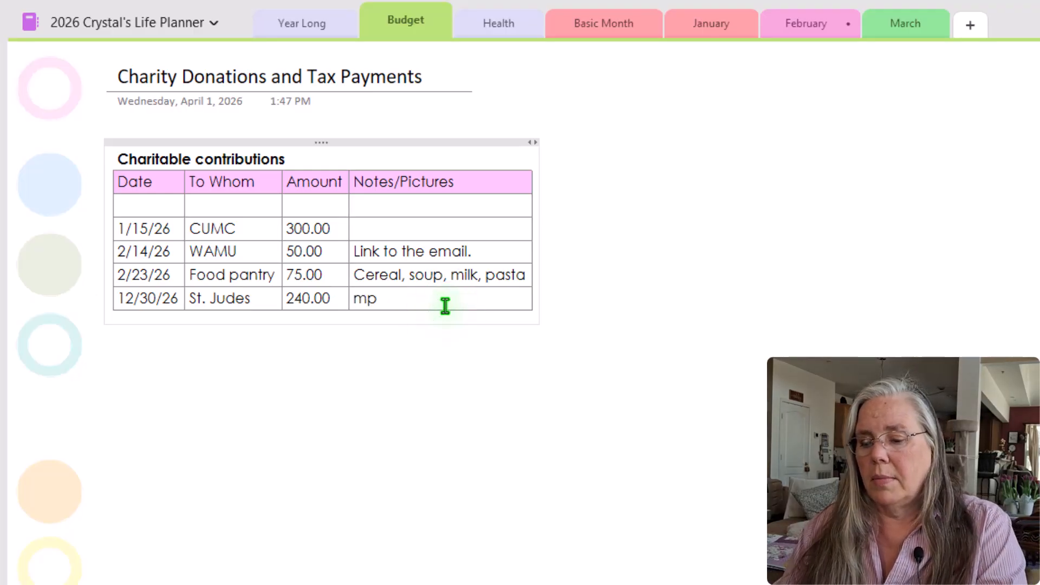
text(paym)
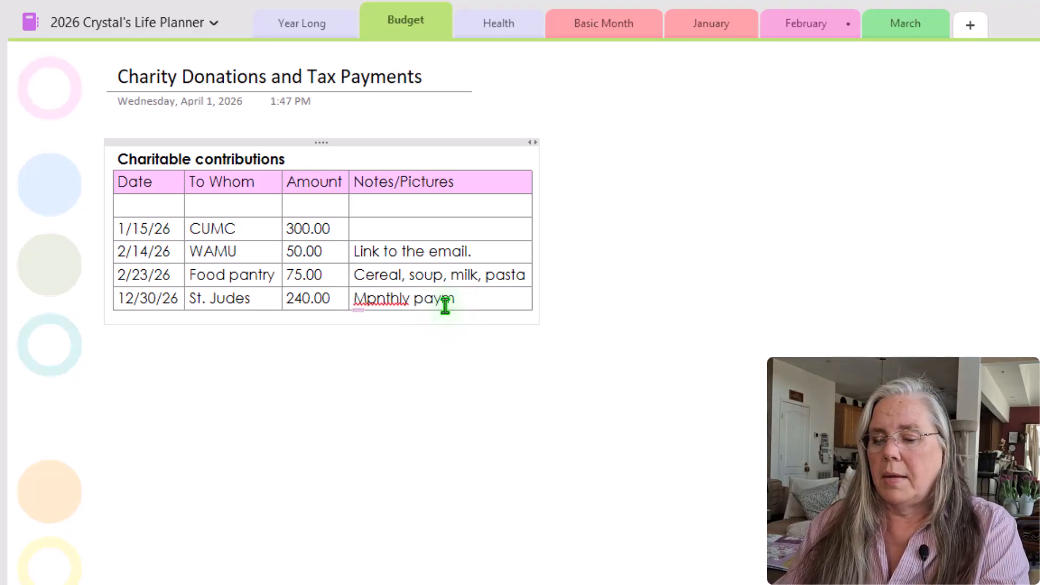
text(ents  of )
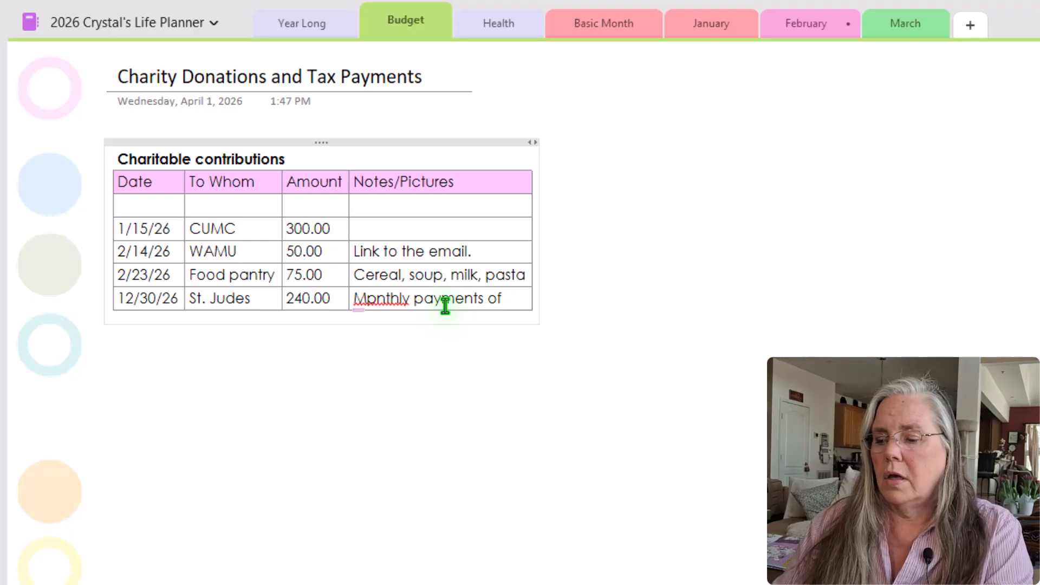
text(@0.0)
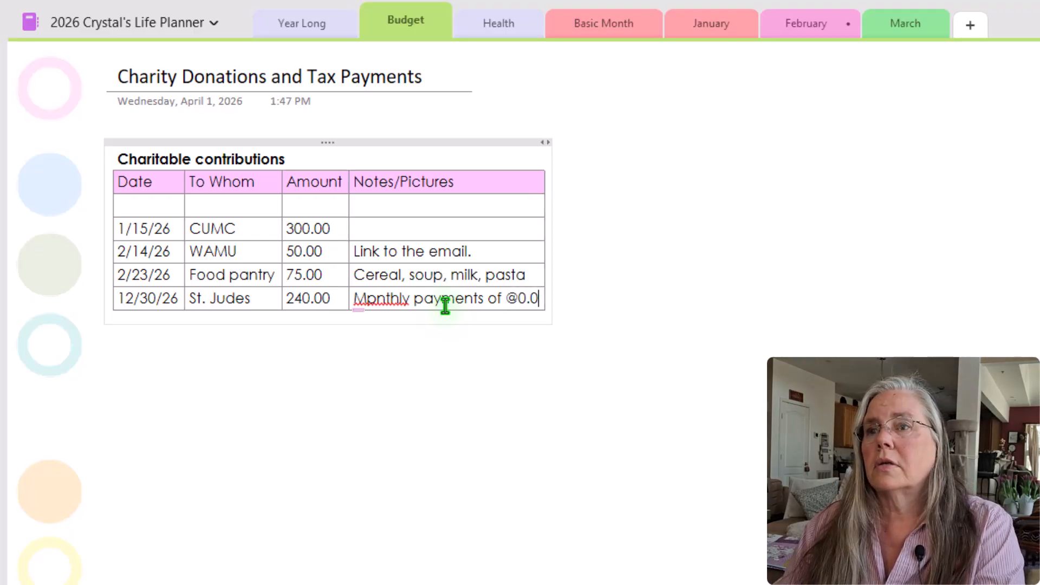
text(0)
key(BackSpace)
key(BackSpace)
key(BackSpace)
key(BackSpace)
key(BackSpace)
key(BackSpace)
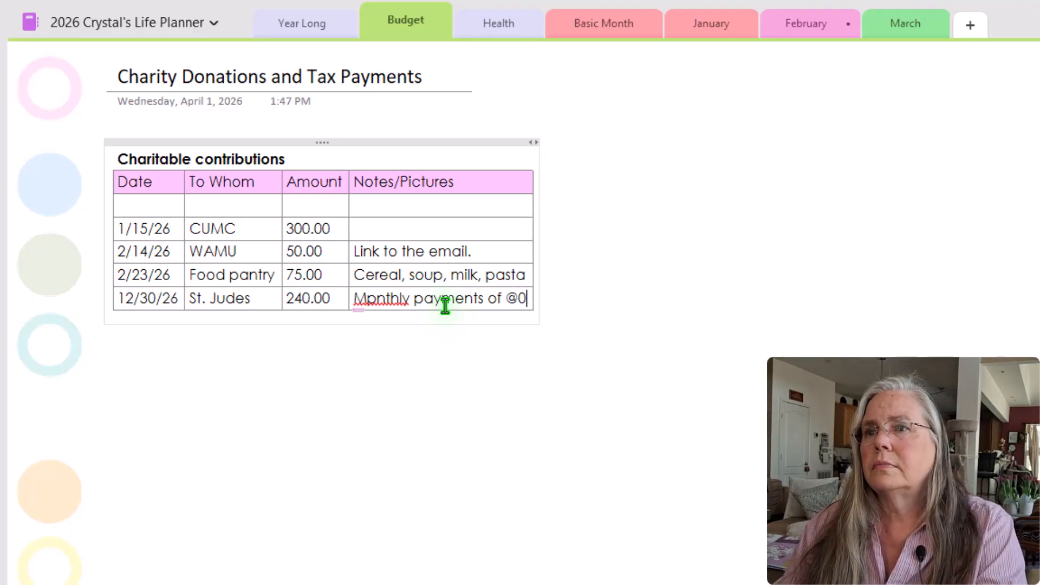
text(20.)
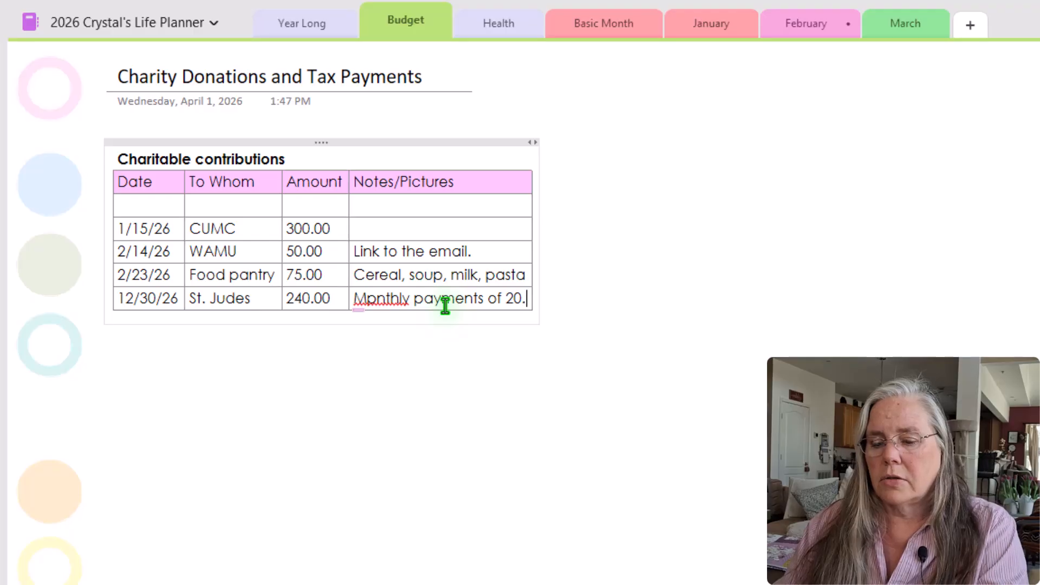
text(00 on CC)
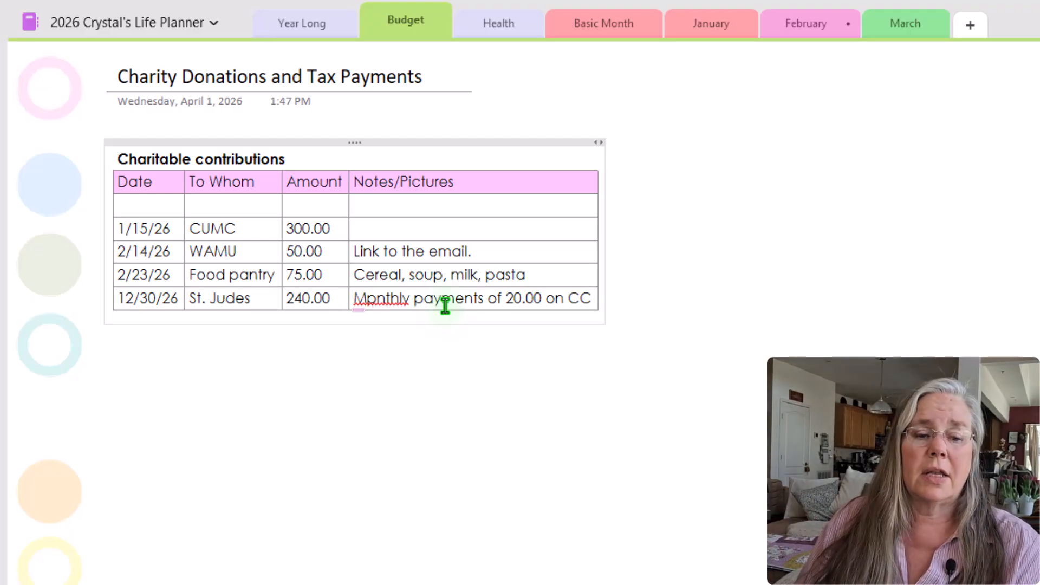
right_click(395, 303)
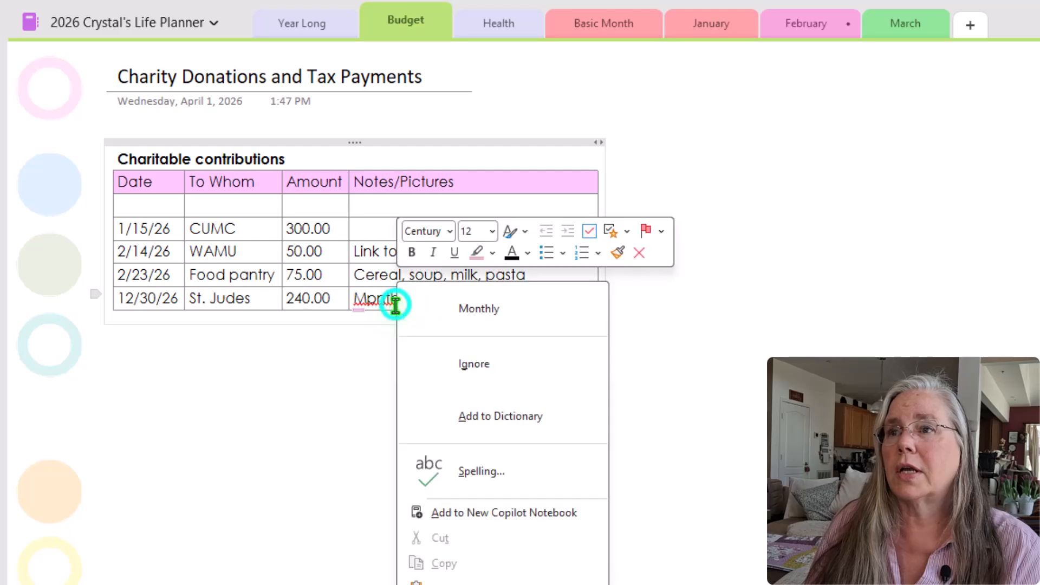
click(453, 309)
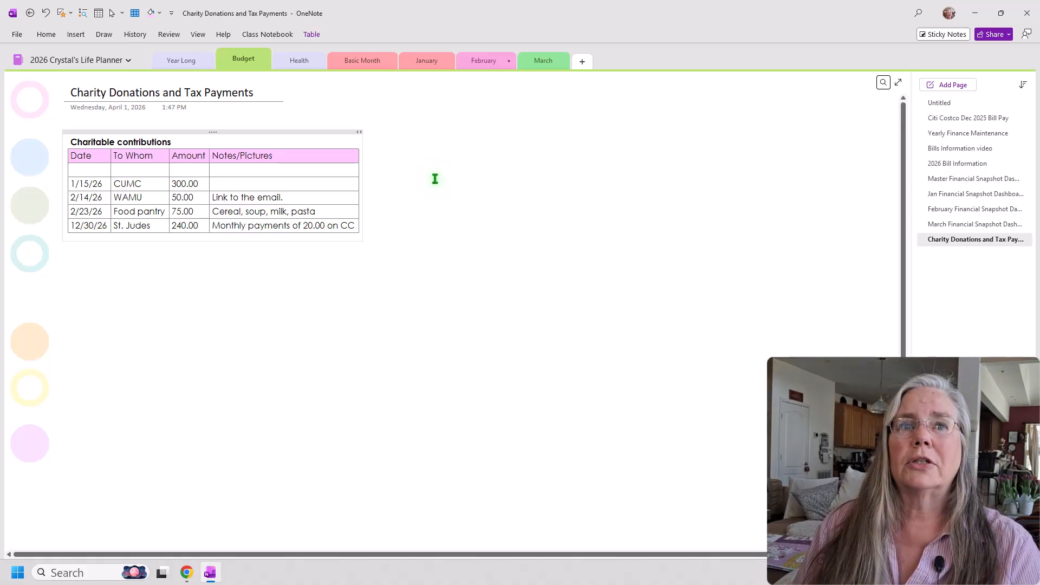
Duplicate the whole Charitable contributions container, heading and table, into the empty space beside the original.
click(303, 132)
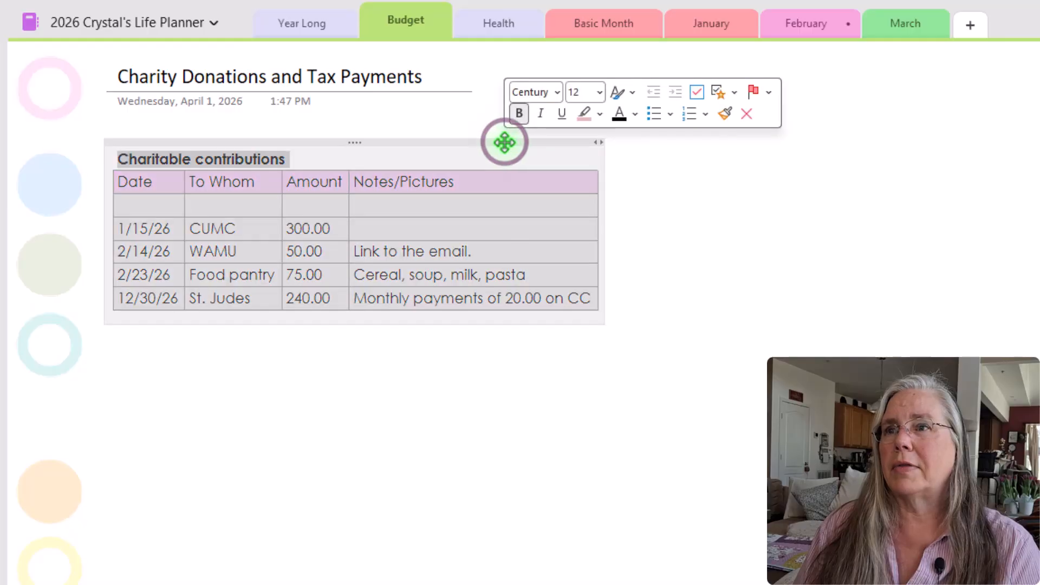
right_click(504, 150)
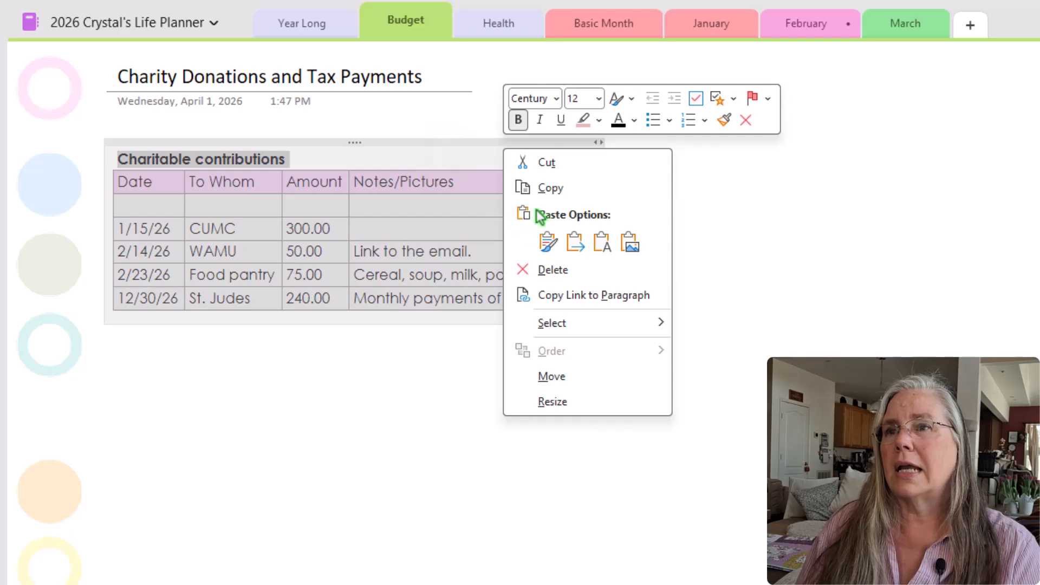
click(554, 190)
click(659, 162)
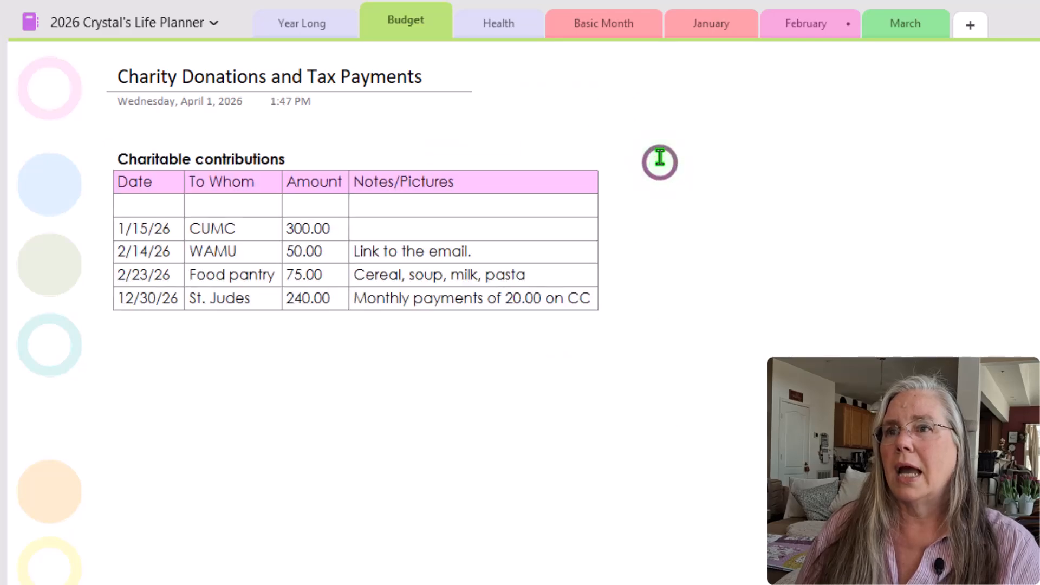
right_click(660, 156)
click(706, 273)
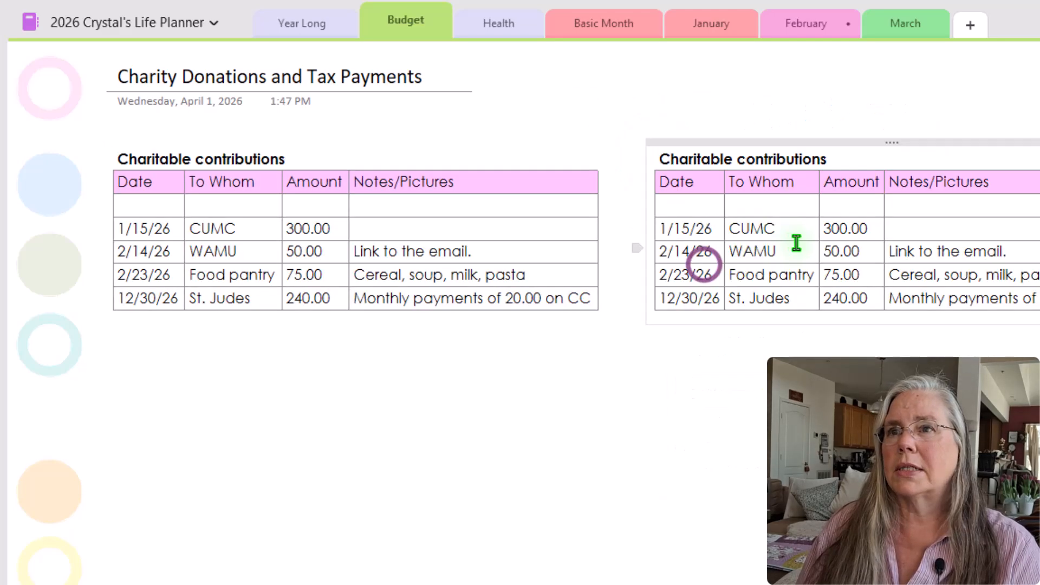
Retitle the copied table "Taxes Paid" and delete its four donation rows, keeping the header and blank row.
click(893, 143)
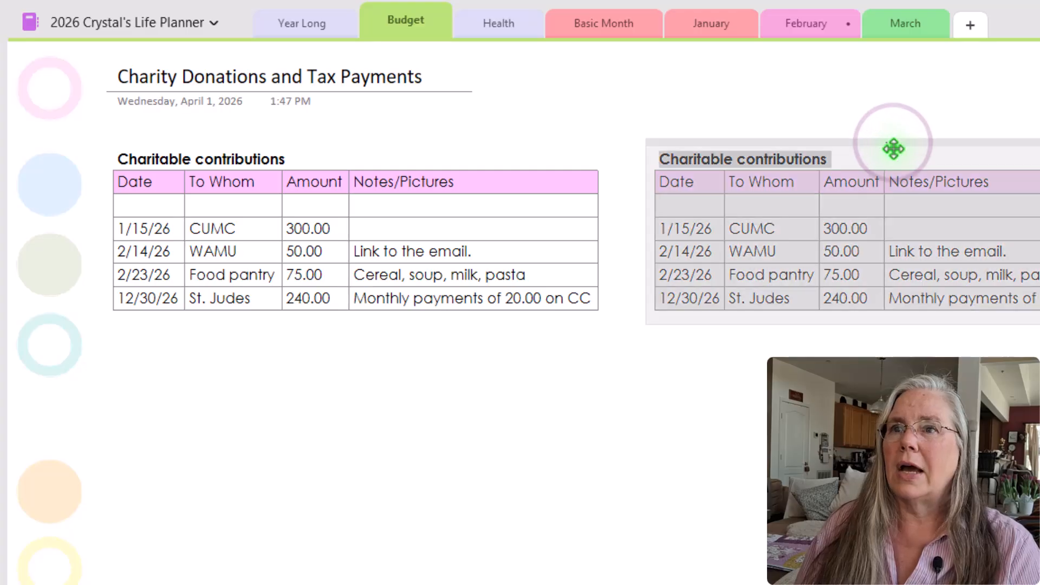
click(886, 153)
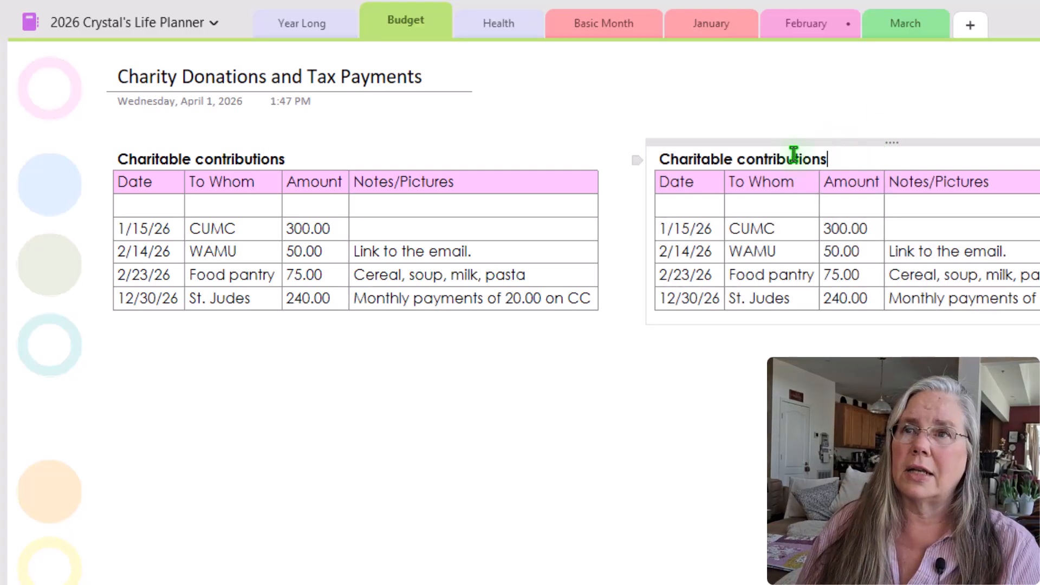
click(829, 160)
drag(788, 160, 659, 160)
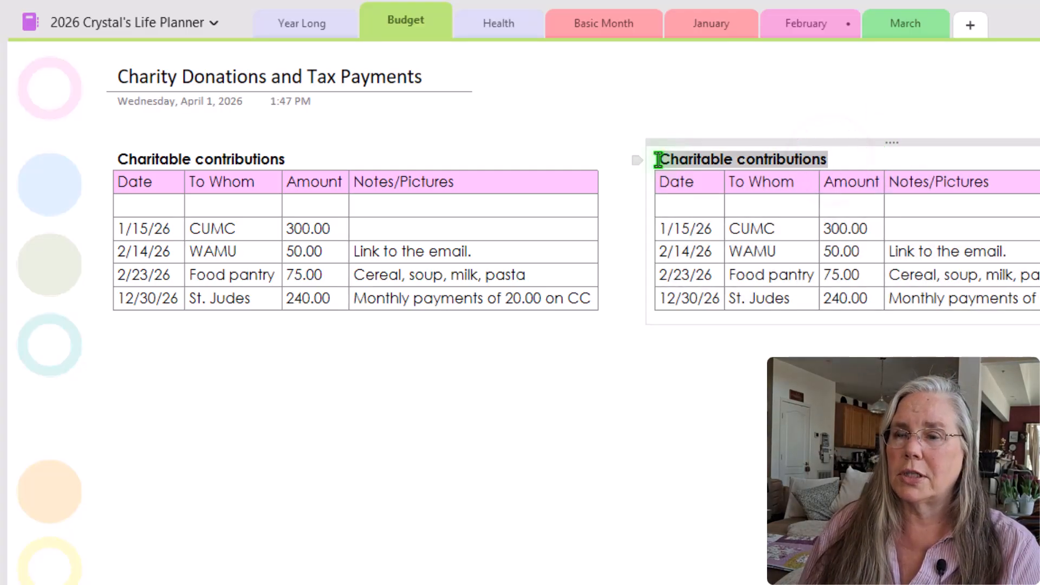
text(Tax)
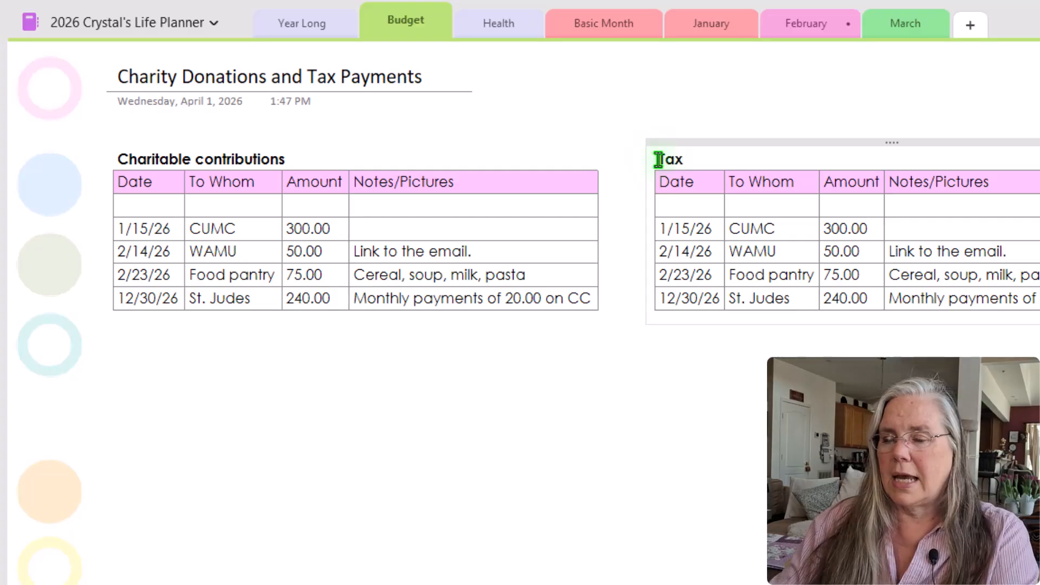
text(es Paid)
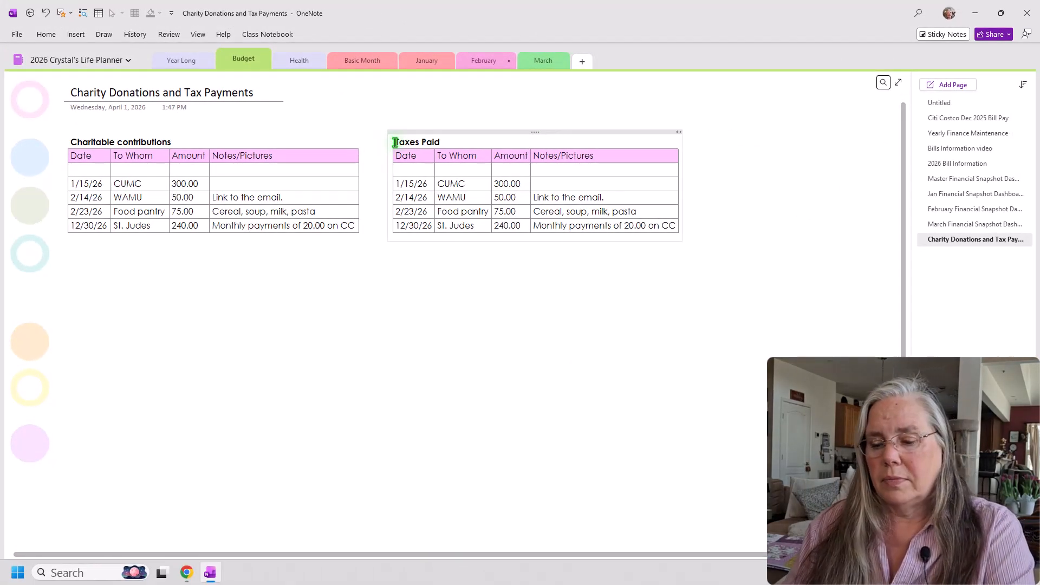
text( in)
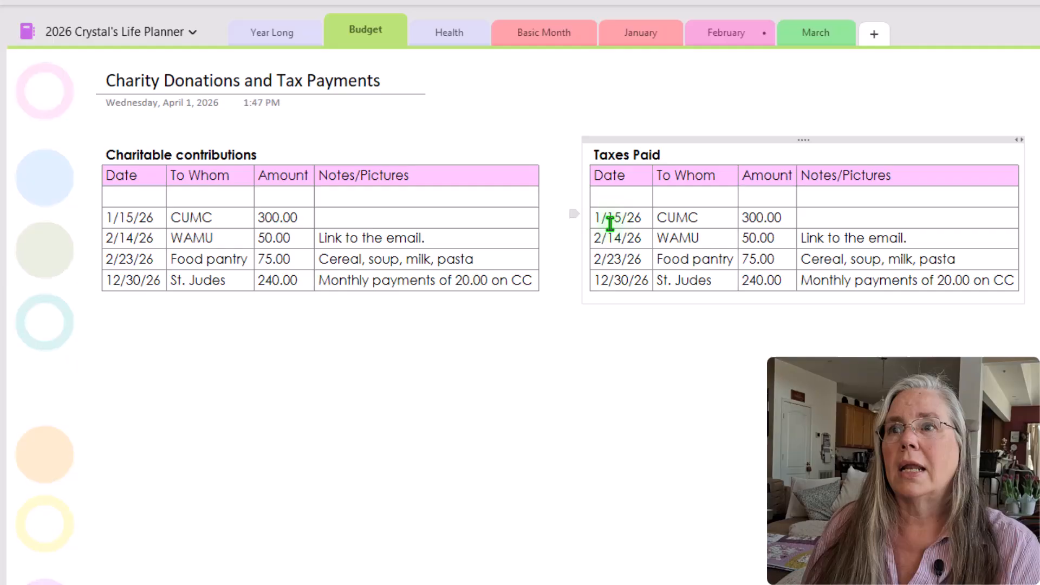
mouse_move(596, 221)
mouse_down()
mouse_move(848, 262)
mouse_move(867, 275)
mouse_up()
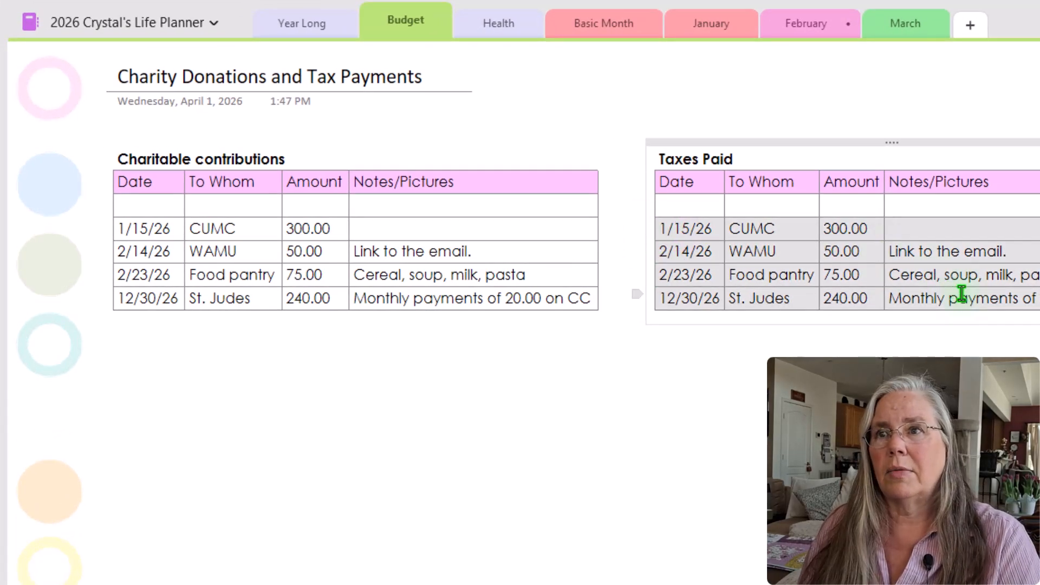
key(Delete)
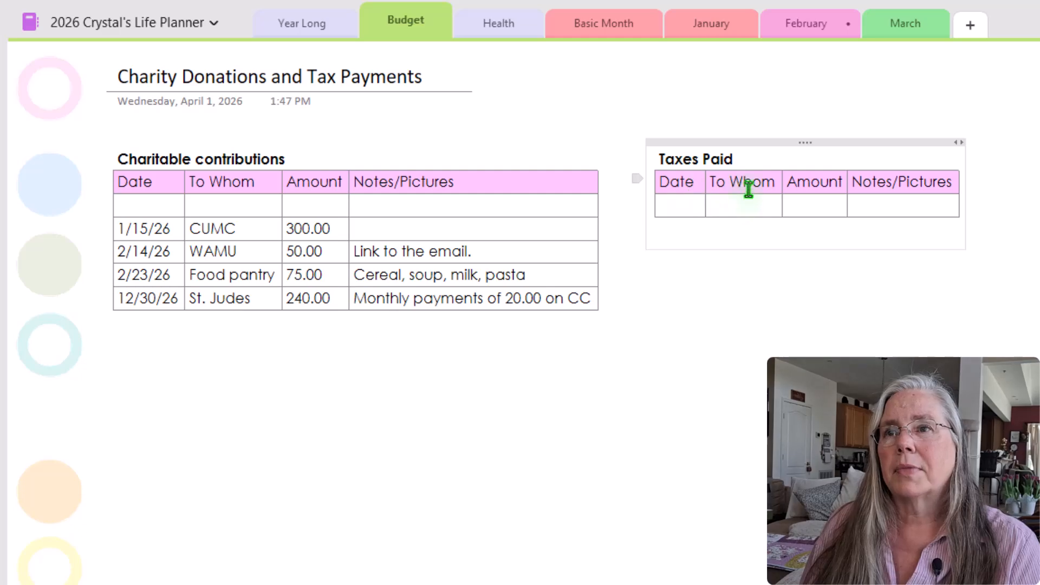
Rename the "To Whom" column header in the Taxes Paid table to "Federal or state".
drag(776, 184, 741, 183)
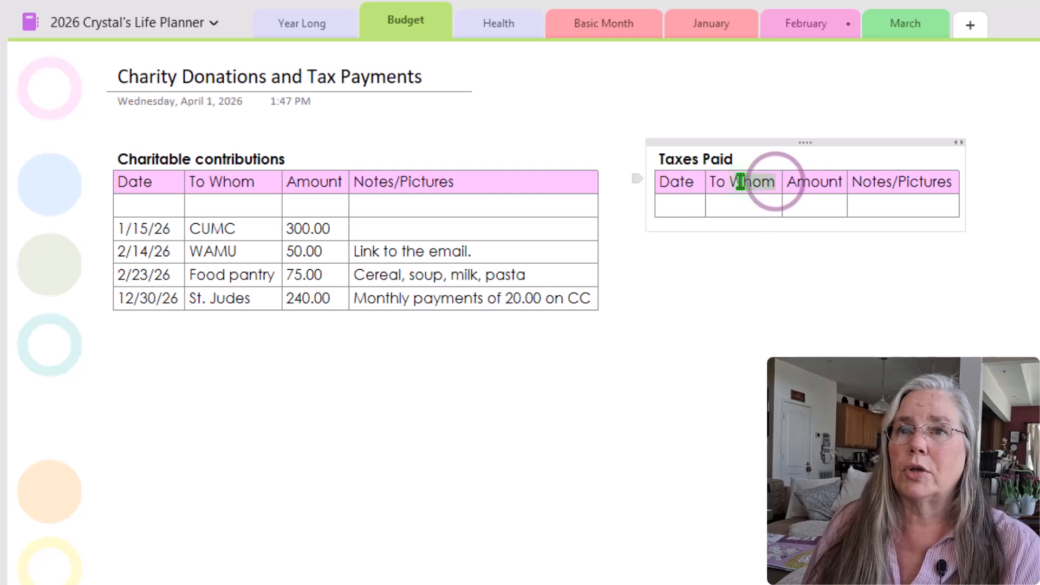
click(785, 210)
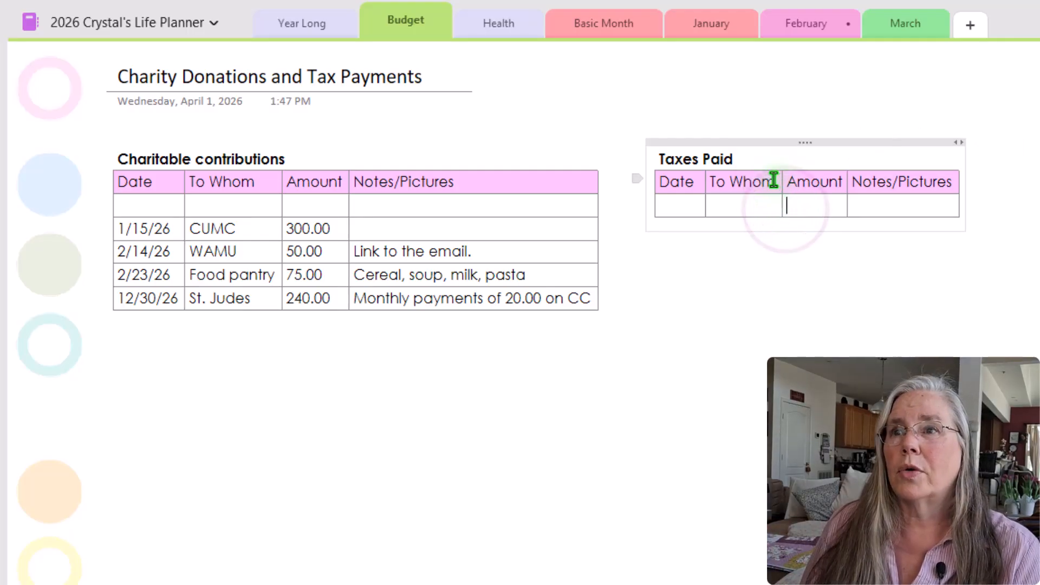
drag(774, 180, 711, 181)
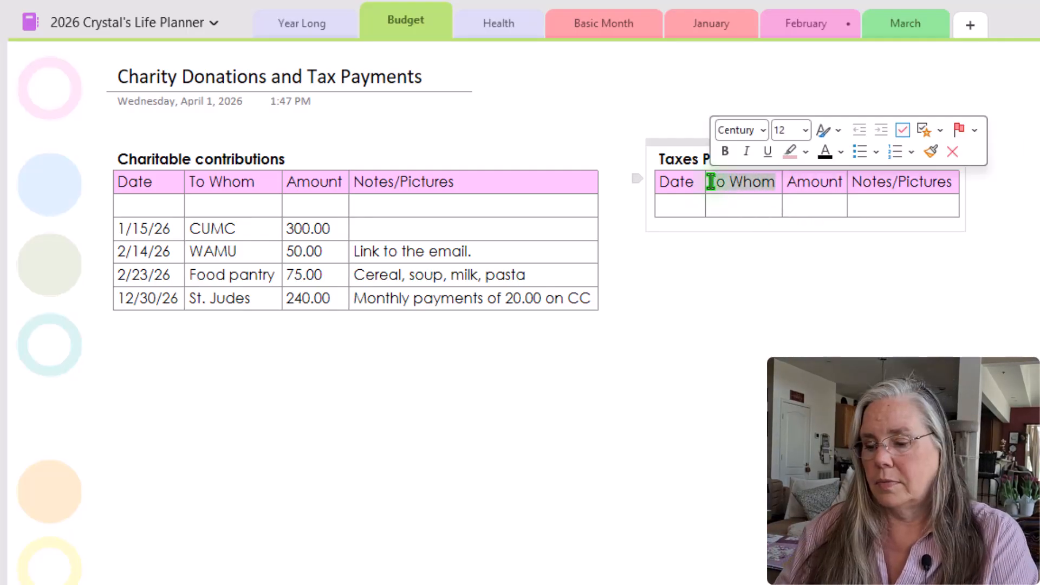
text(Fed)
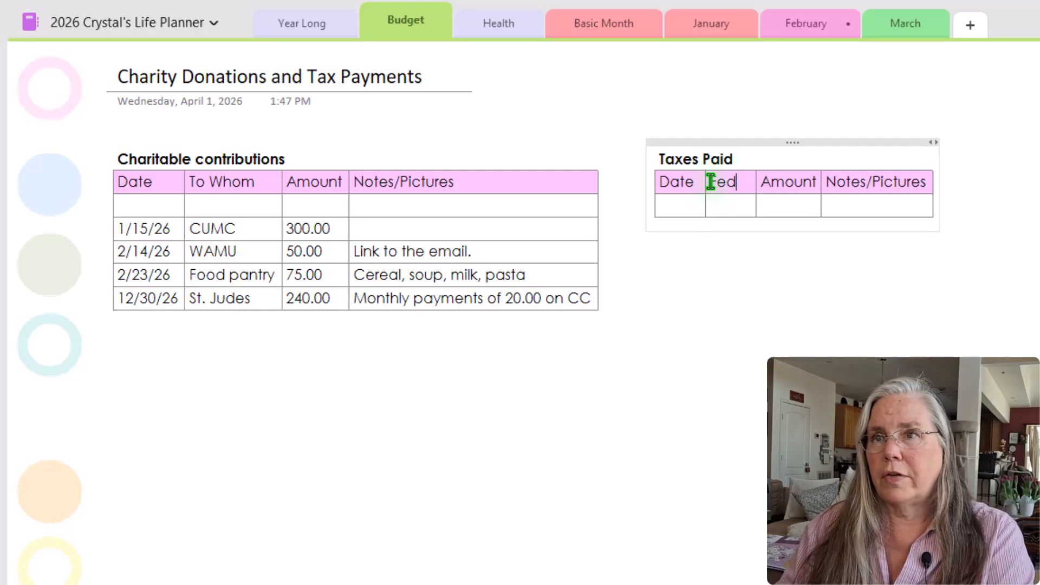
text(era)
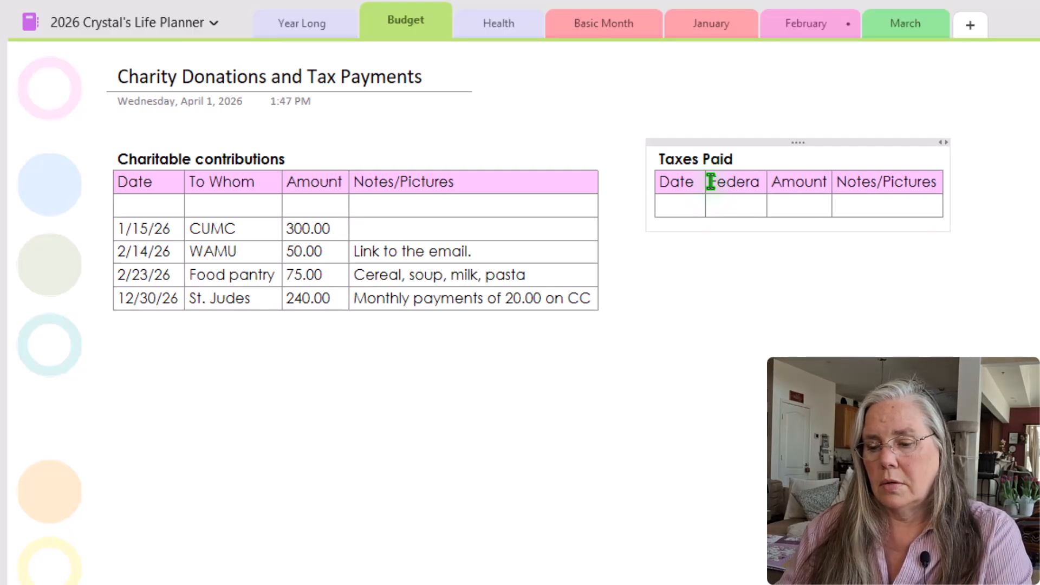
text(l or state)
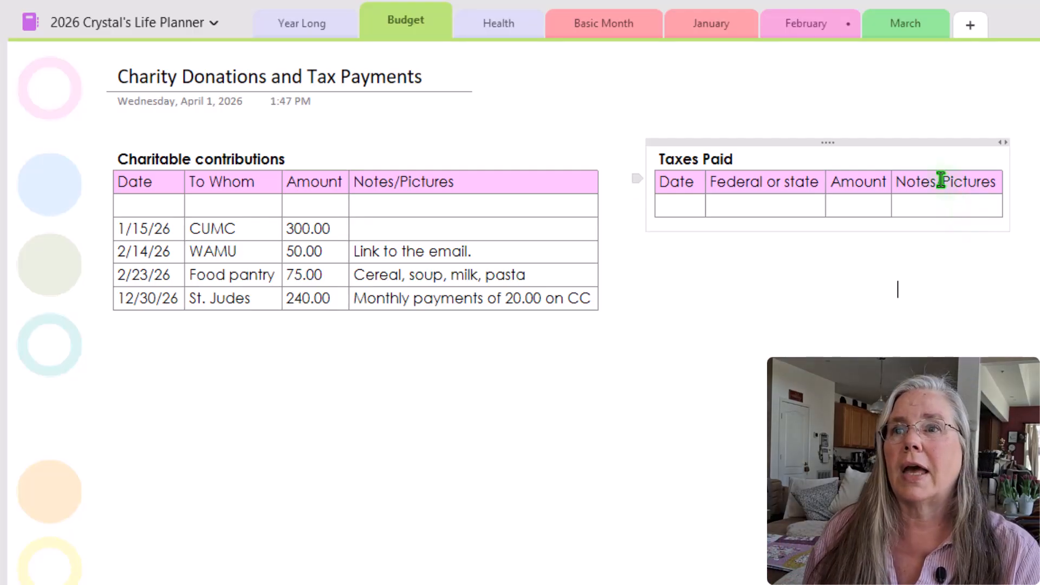
Insert a column after Notes/Pictures in the Taxes Paid table and give it the header "Categories".
drag(941, 180, 942, 200)
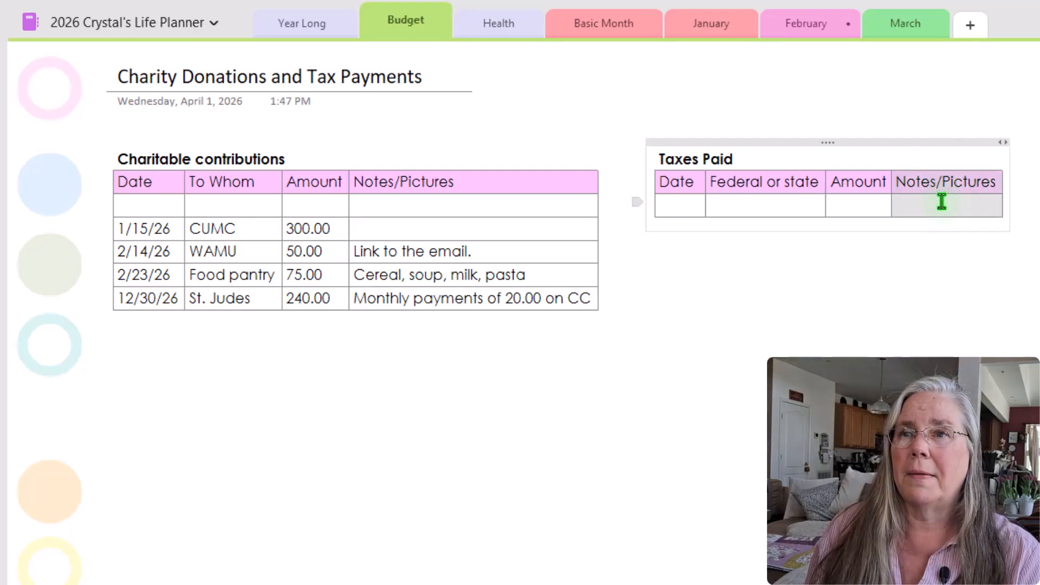
right_click(941, 202)
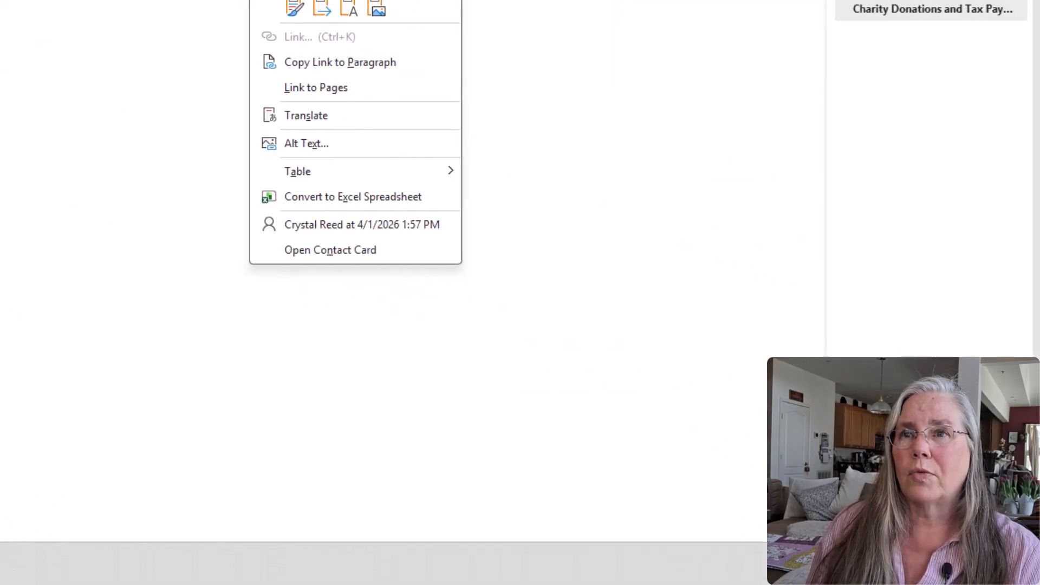
mouse_move(308, 179)
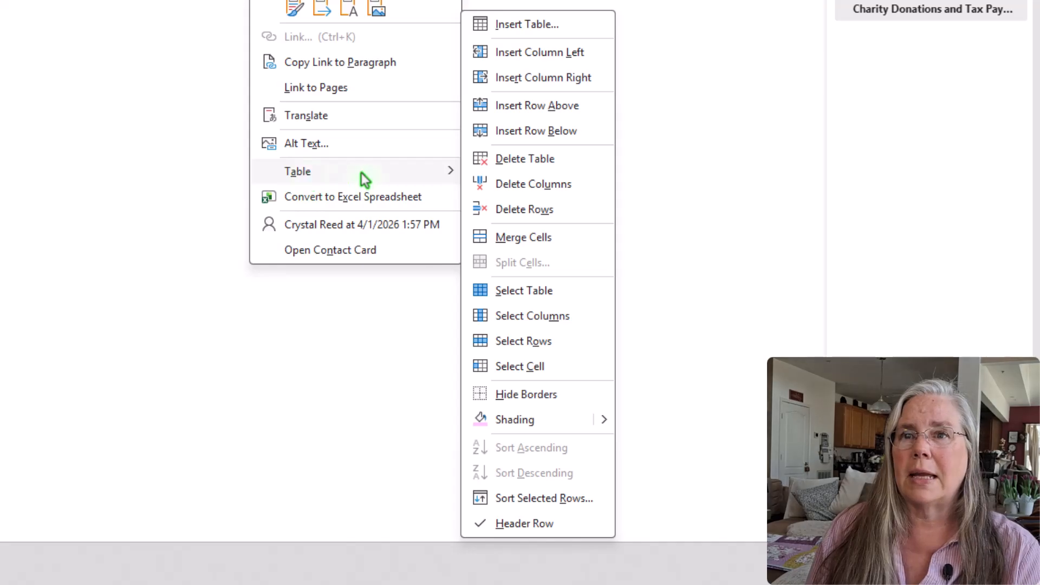
click(553, 76)
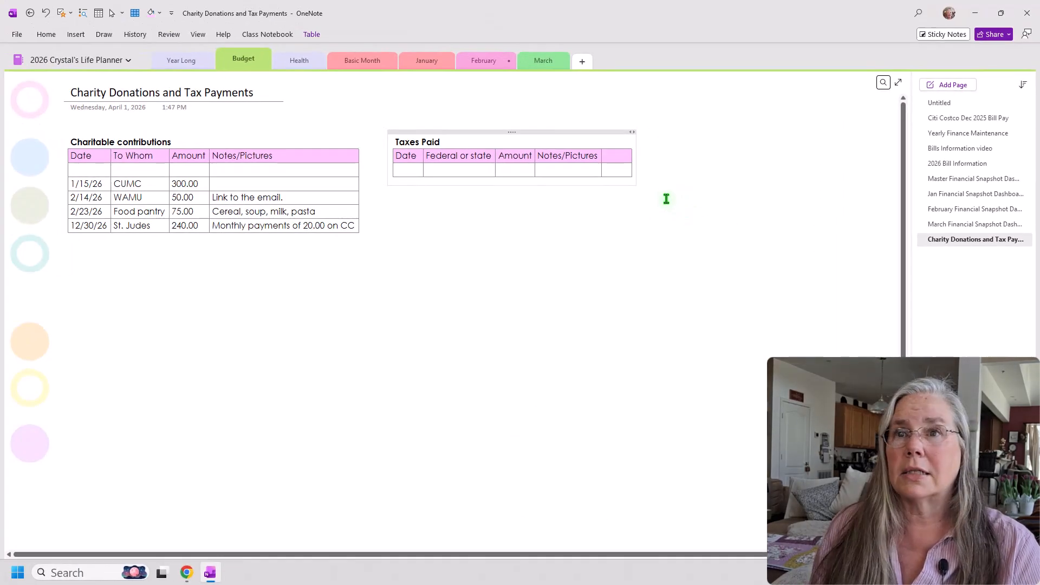
click(608, 152)
text(C)
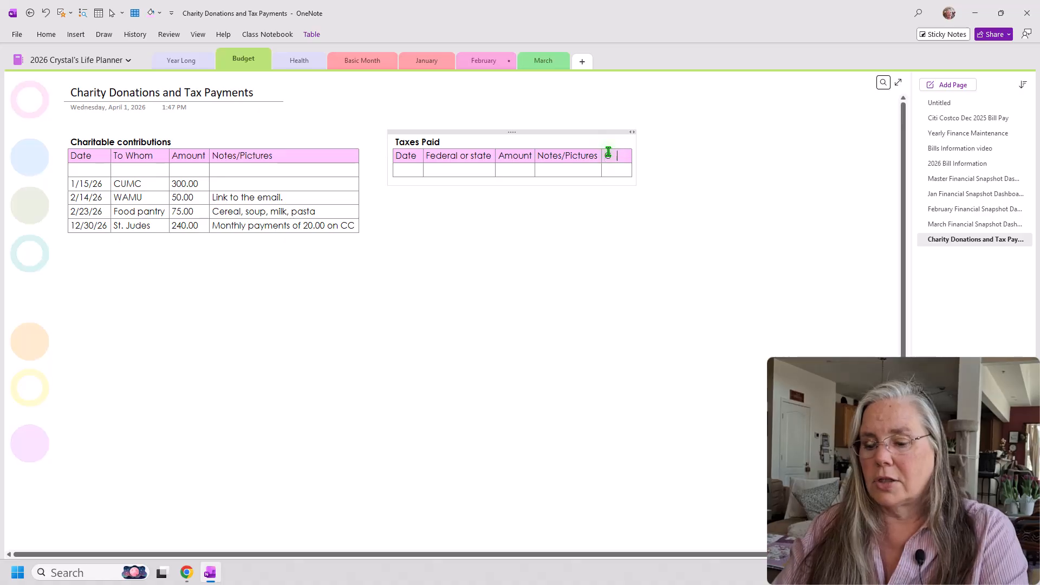
text(ategories)
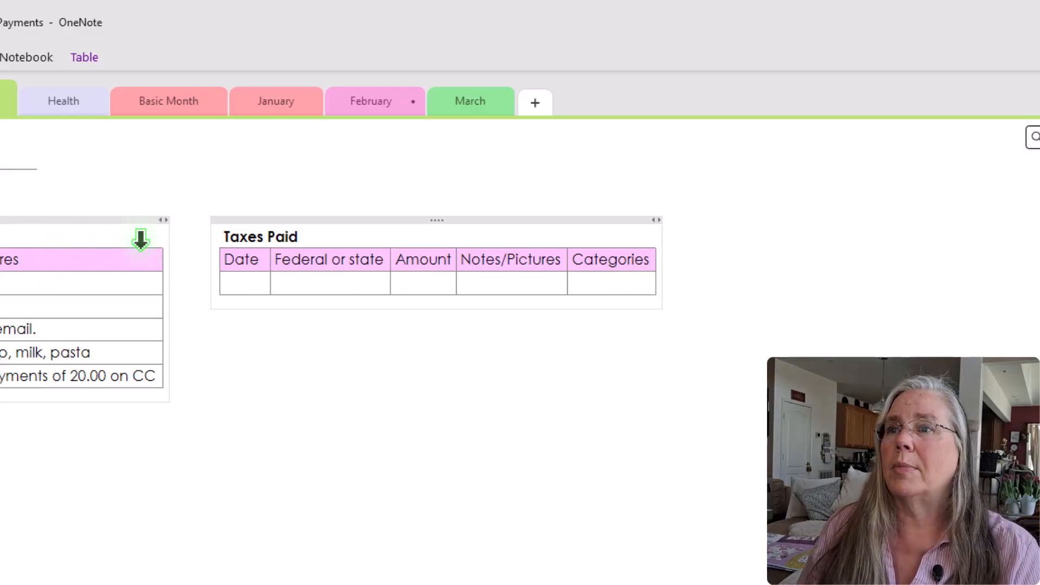
Shade the whole header row of the Taxes Paid table with the light grayish blue from the recent colors.
click(227, 259)
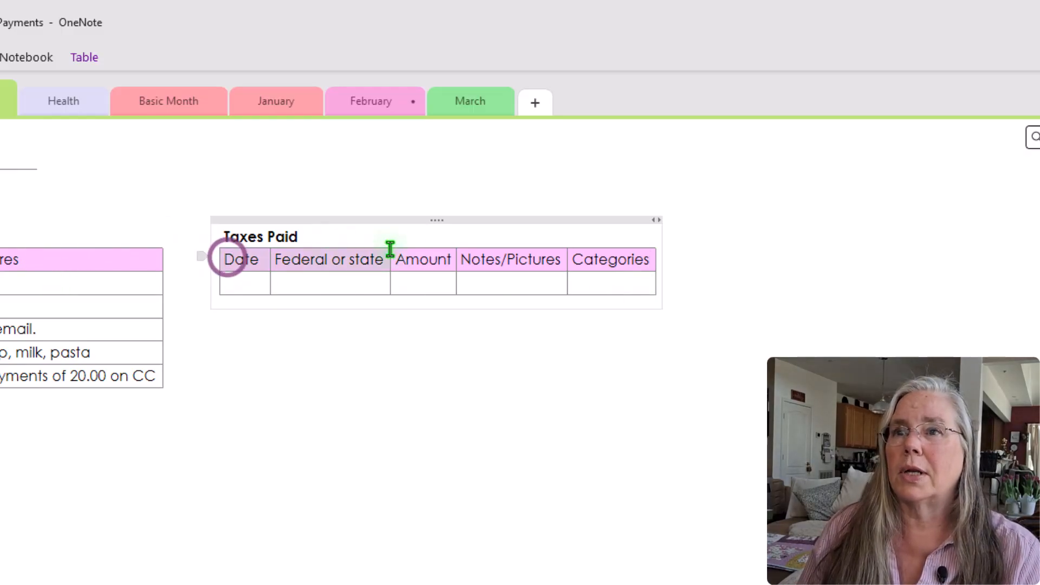
right_click(619, 260)
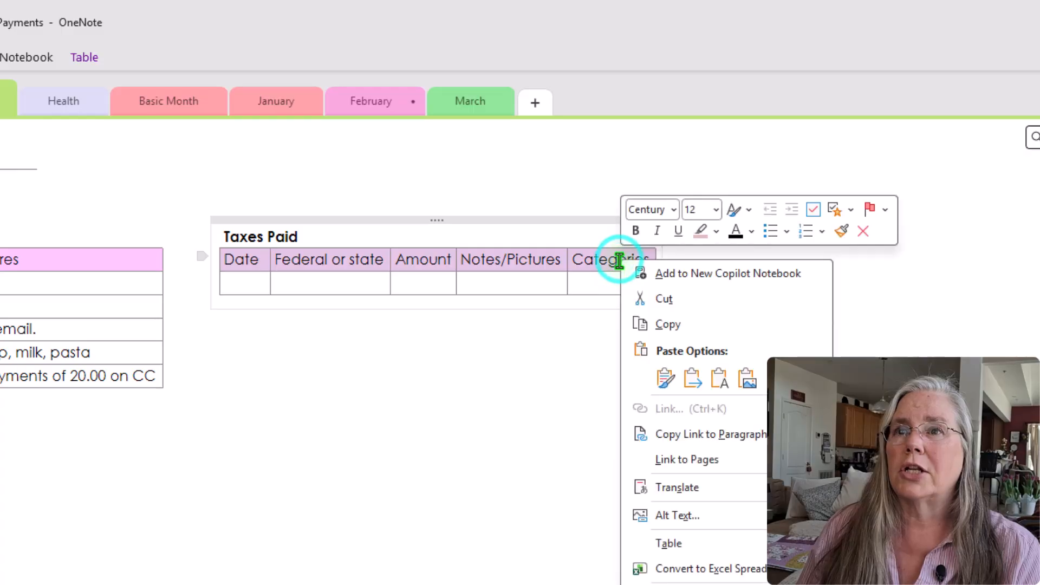
click(619, 260)
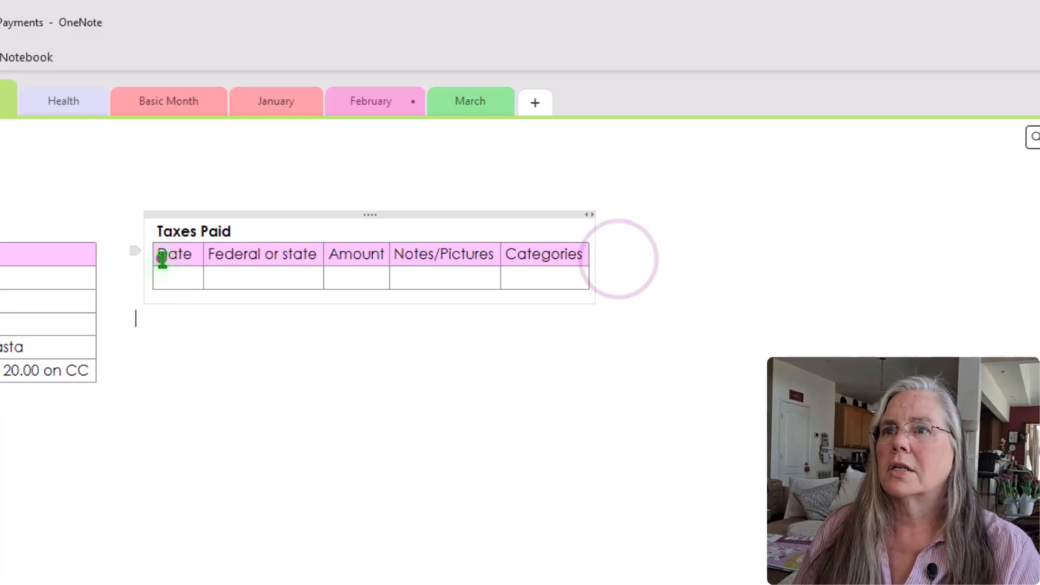
click(158, 261)
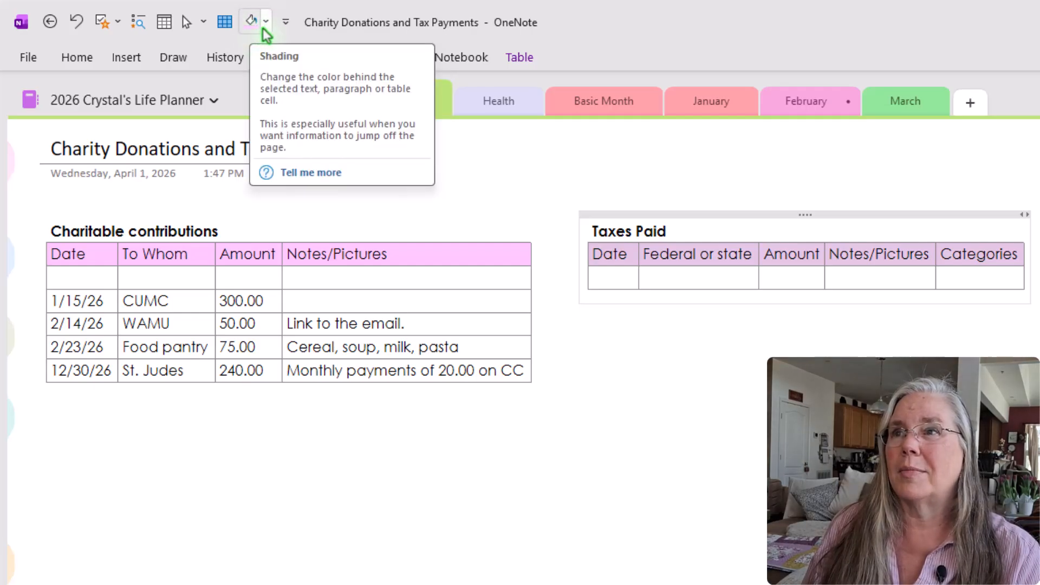
click(266, 24)
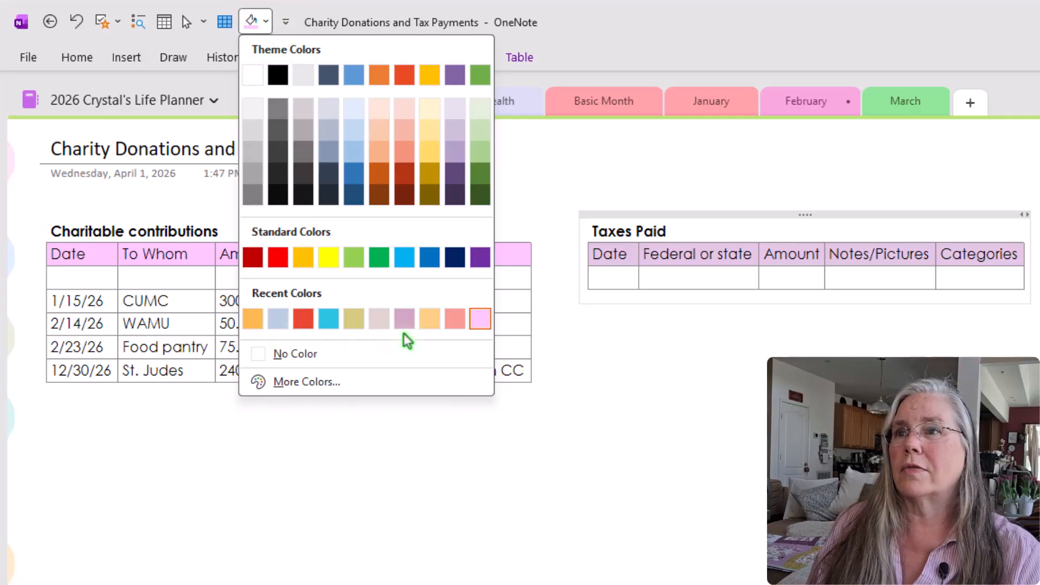
click(279, 319)
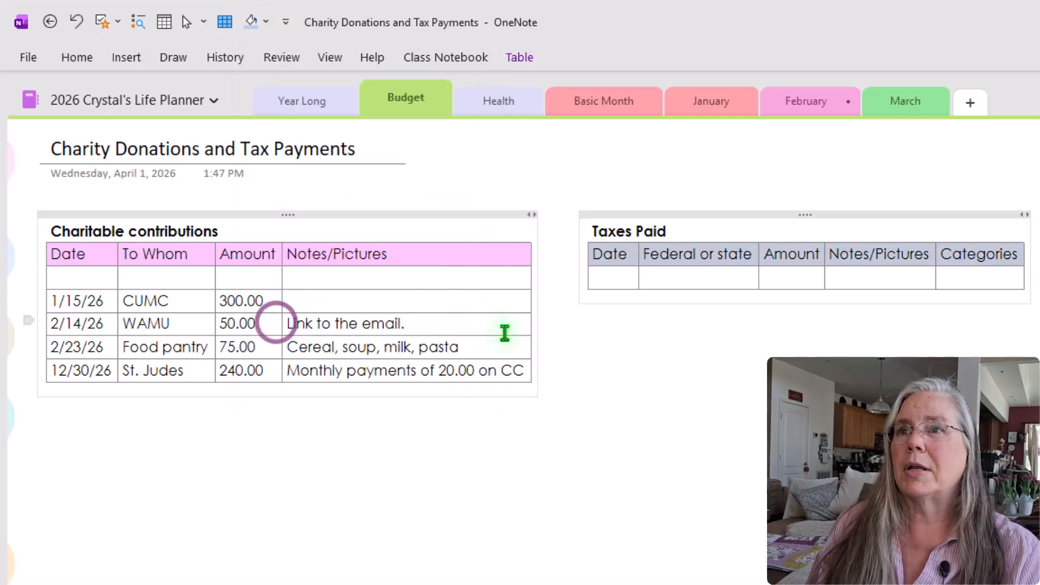
click(658, 404)
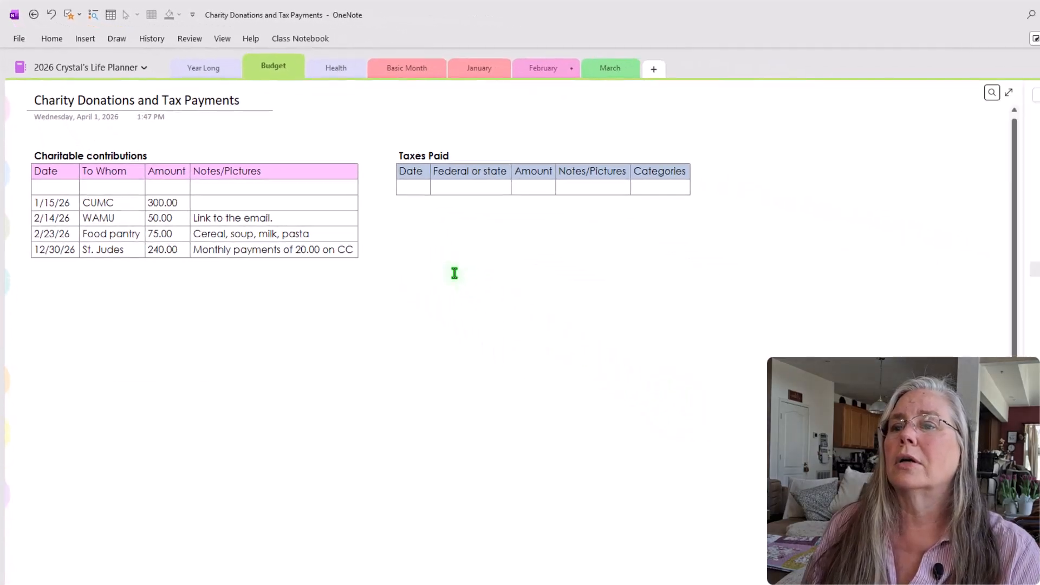
drag(283, 557, 242, 549)
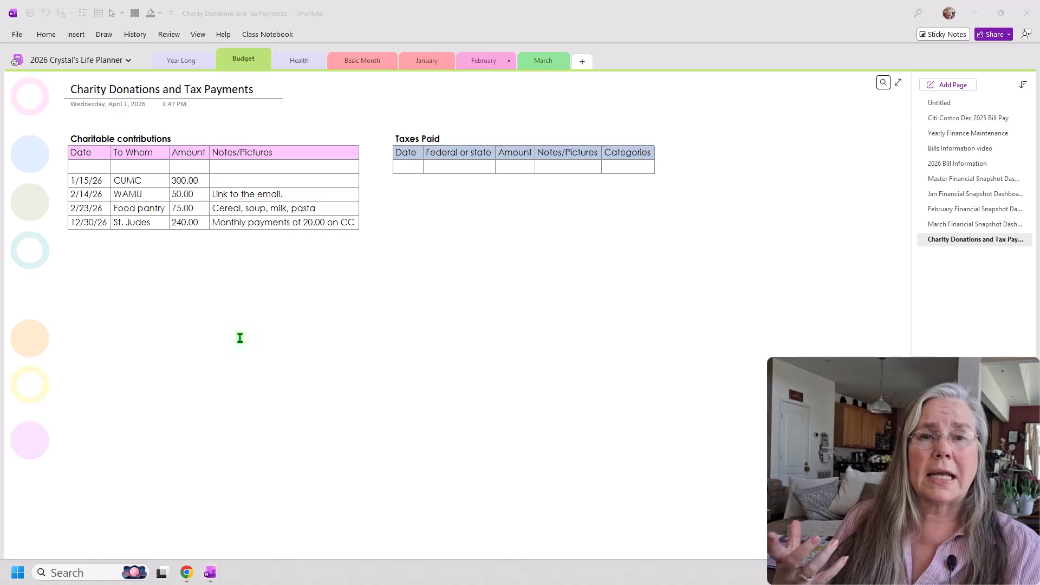
Duplicate the Charitable contributions container into the empty space beyond the Taxes Paid table and retitle the copy "Business expenses".
click(198, 135)
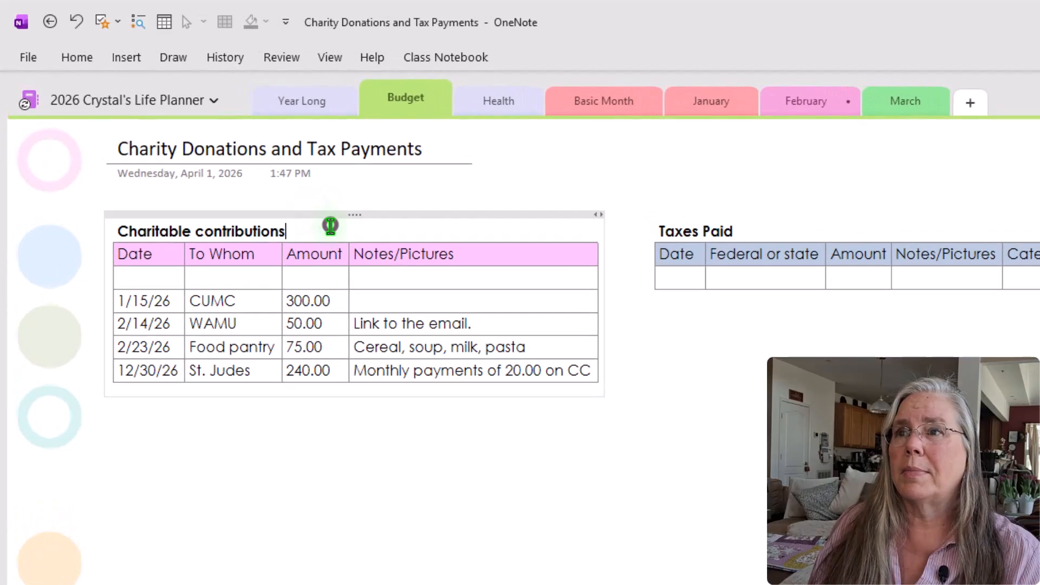
right_click(332, 214)
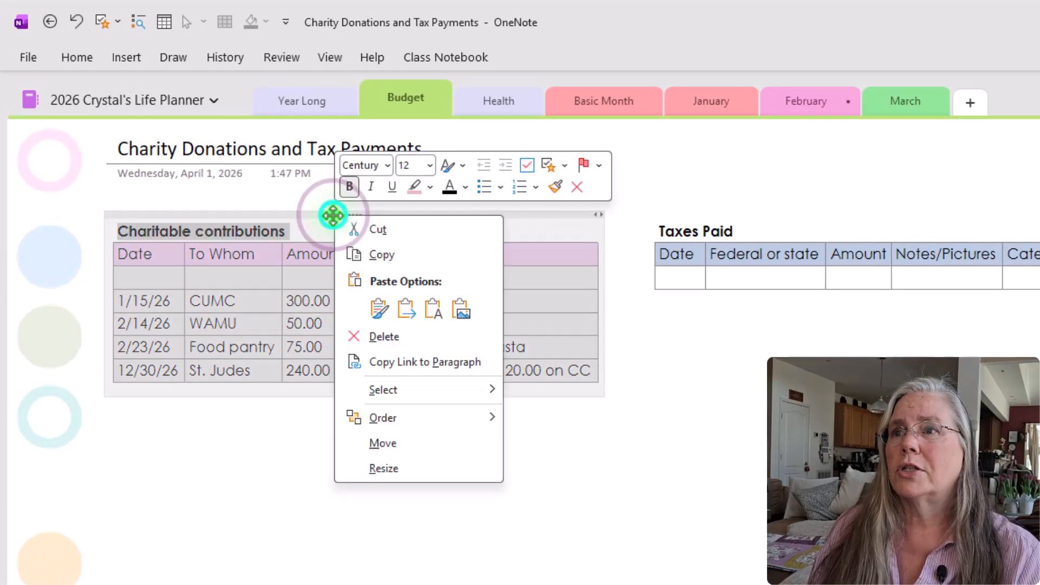
click(380, 254)
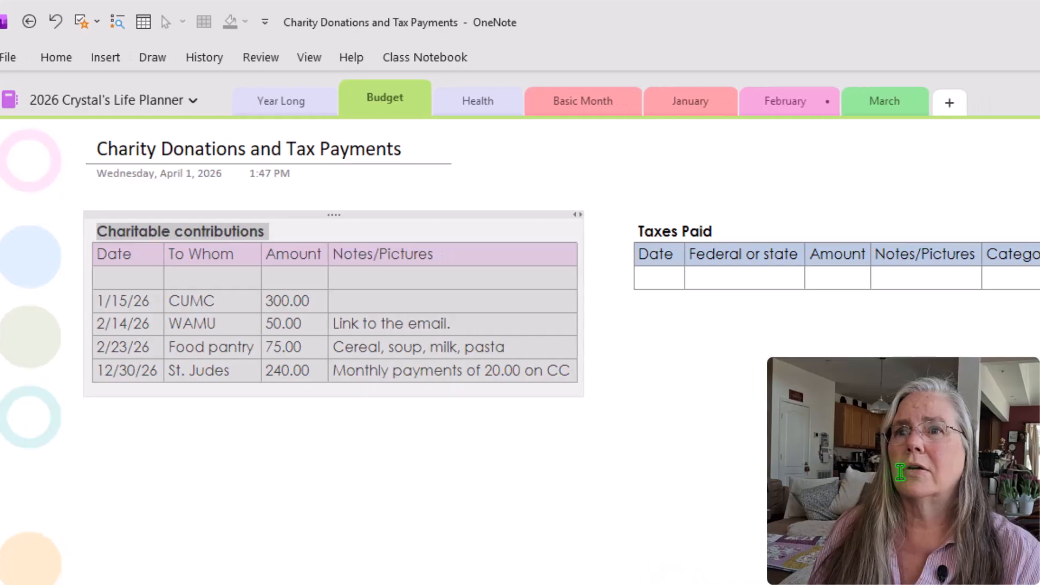
click(459, 219)
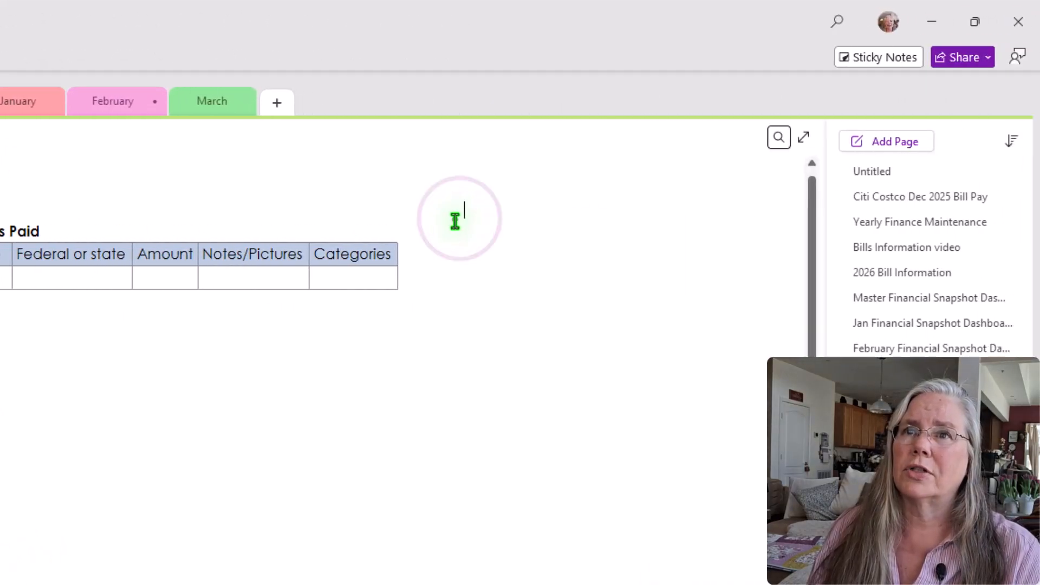
click(454, 220)
right_click(443, 221)
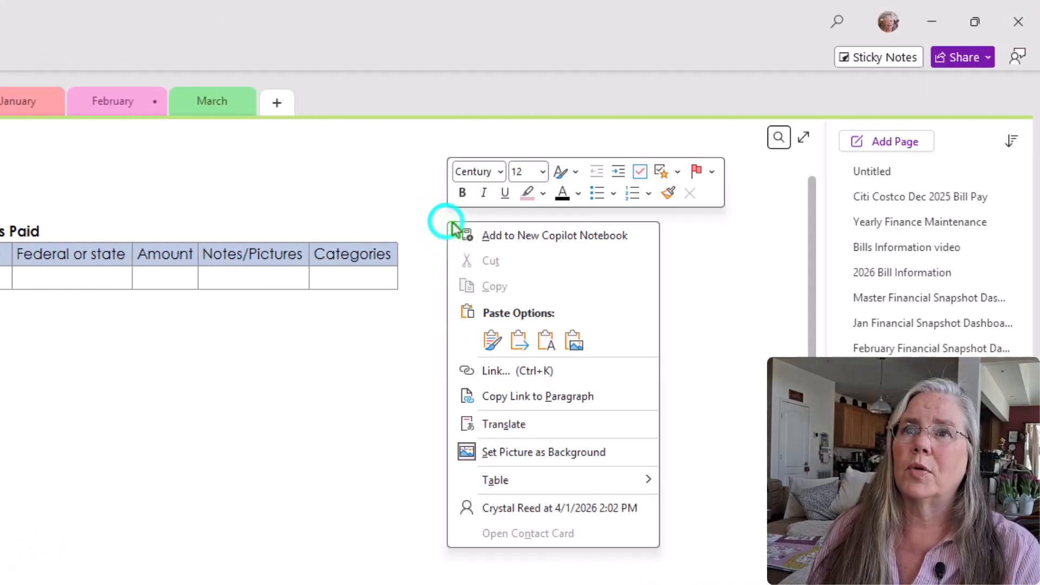
click(486, 337)
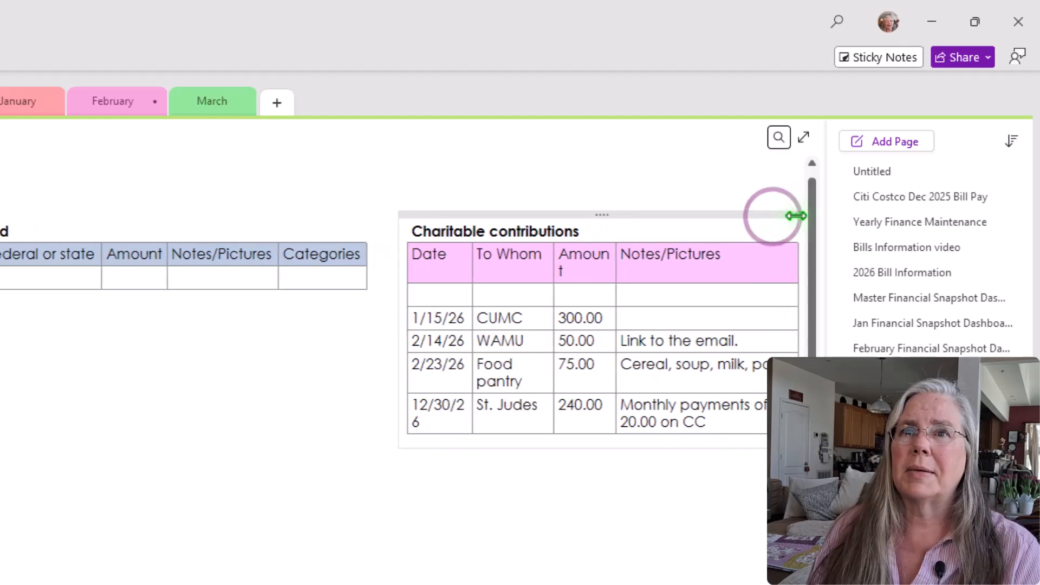
drag(771, 216, 812, 217)
drag(558, 233, 381, 230)
text(Business expenses)
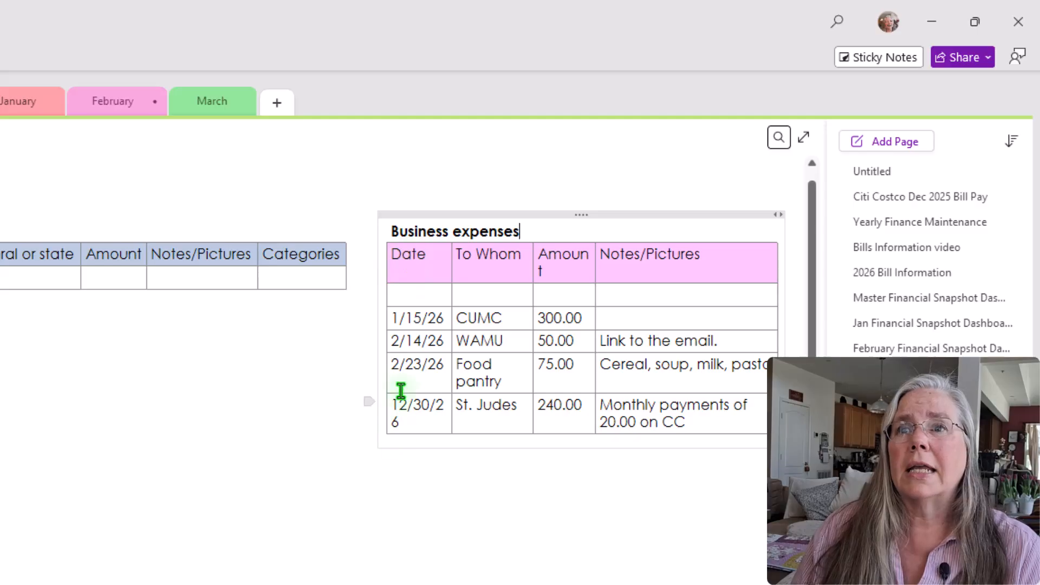
Clear the dates and recipients from the four copied donation rows of the Business expenses table.
drag(400, 321, 409, 399)
key(Delete)
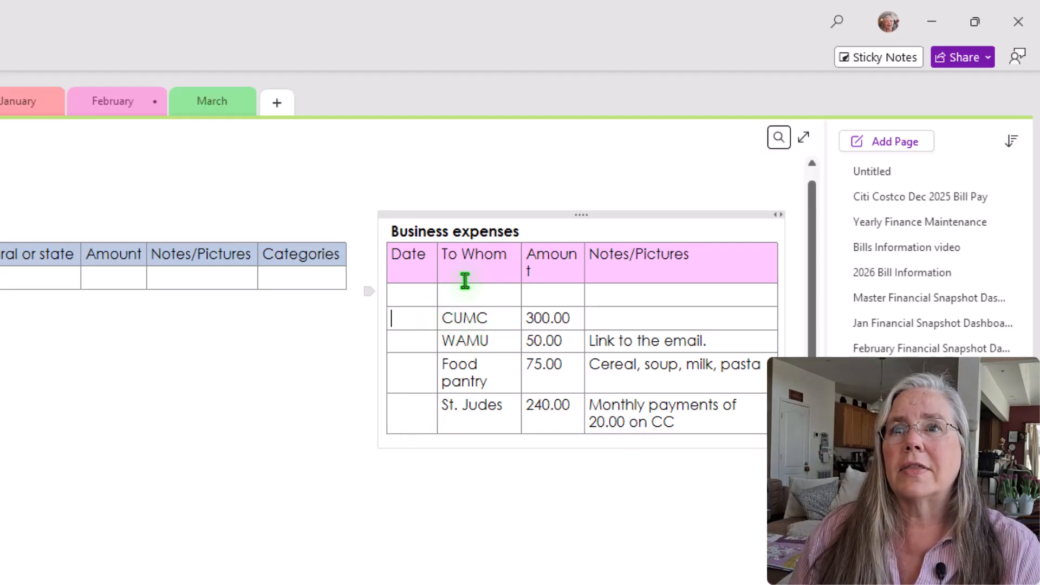
click(507, 257)
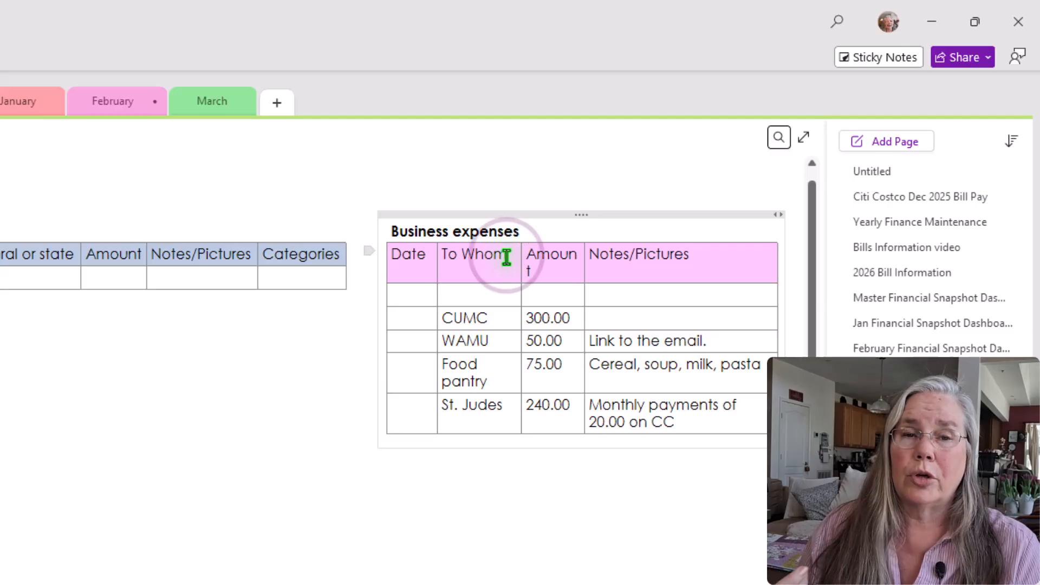
drag(448, 324, 459, 411)
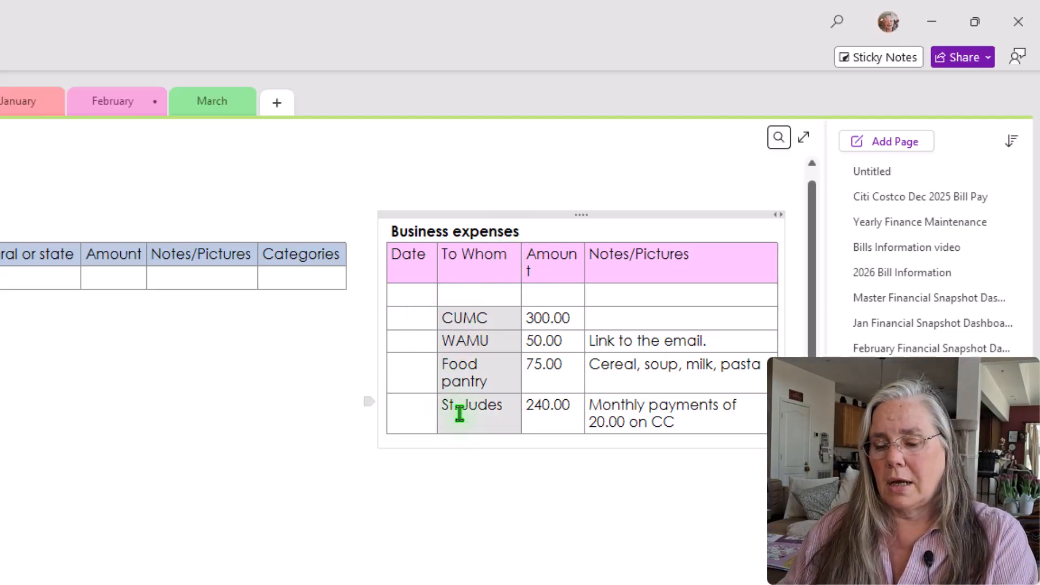
key(Delete)
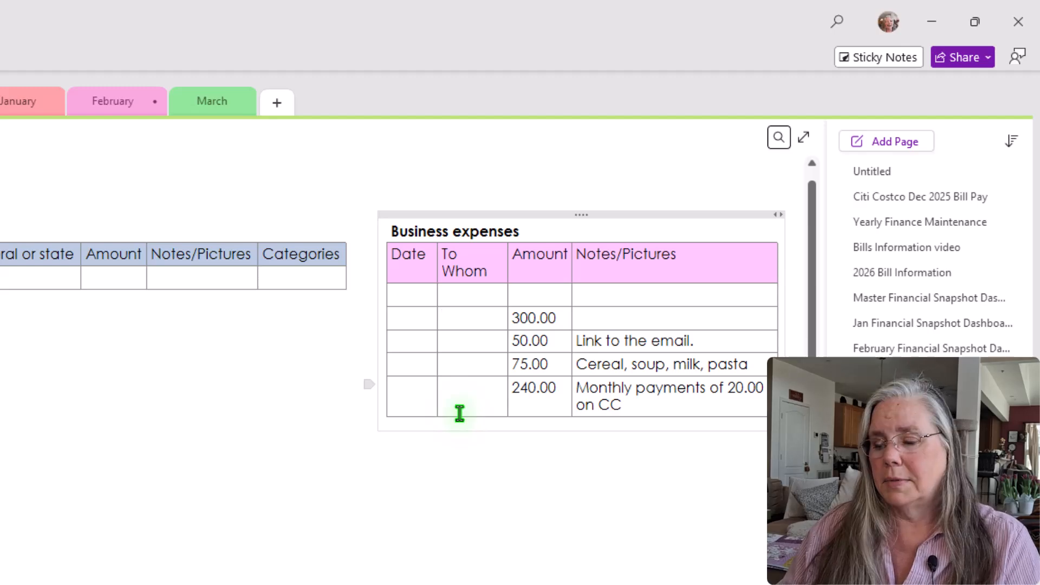
Enter the date 2/25/26 and recipient "Amazon" in the 300.00 row of the Business expenses table.
click(414, 310)
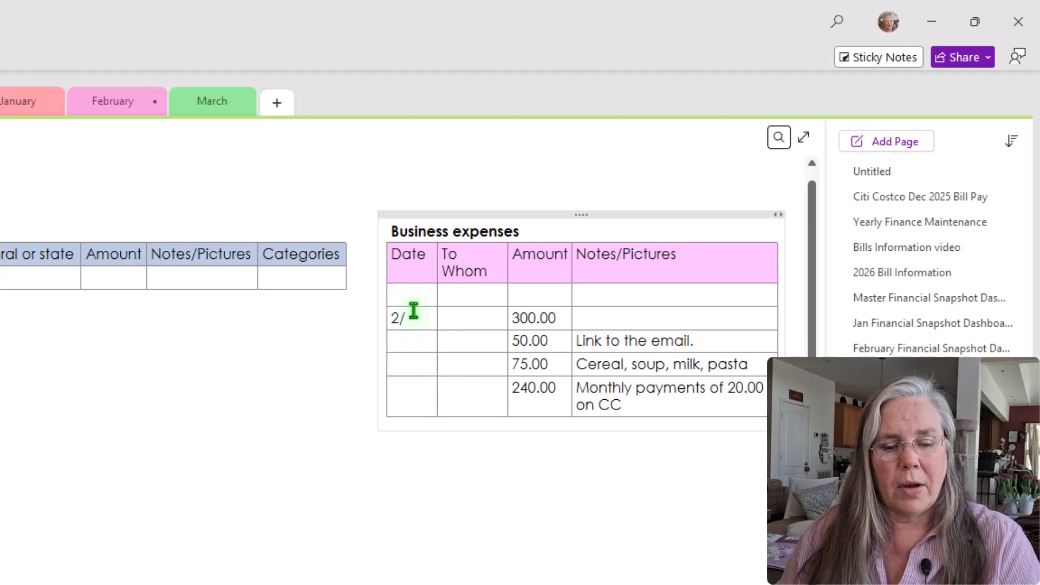
text(2/25/26)
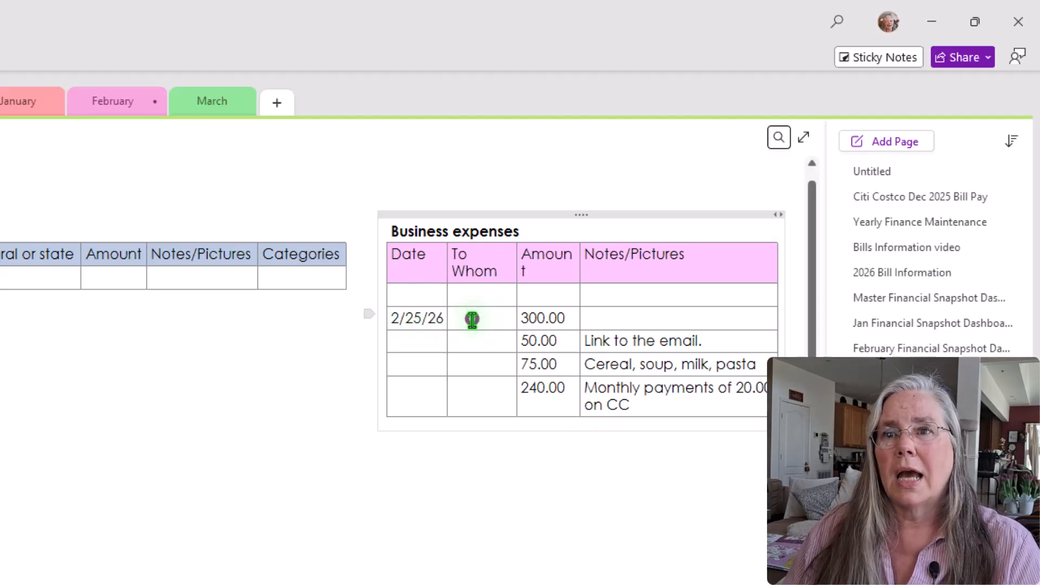
click(473, 320)
text(Anna)
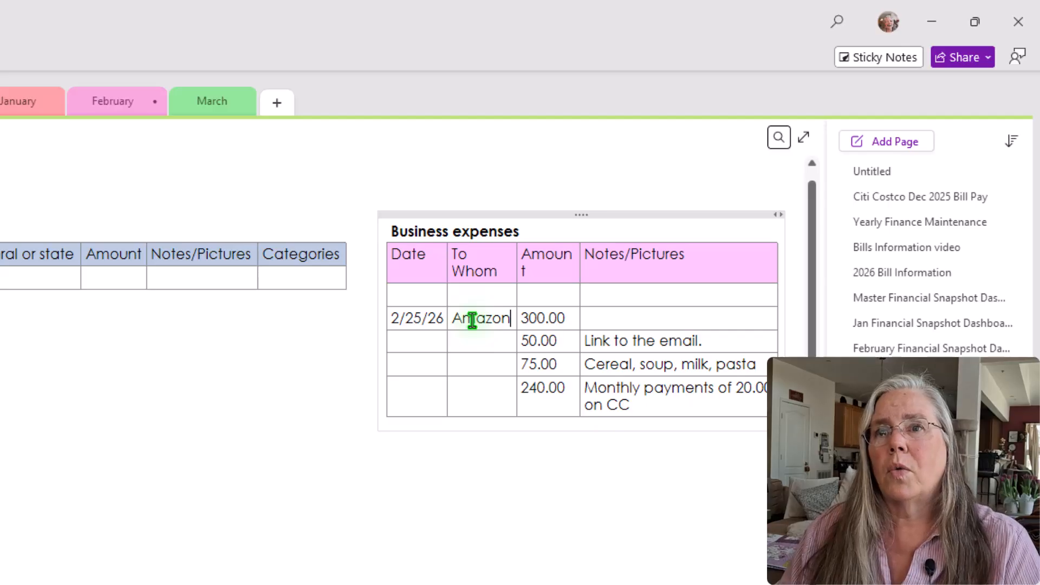
click(606, 322)
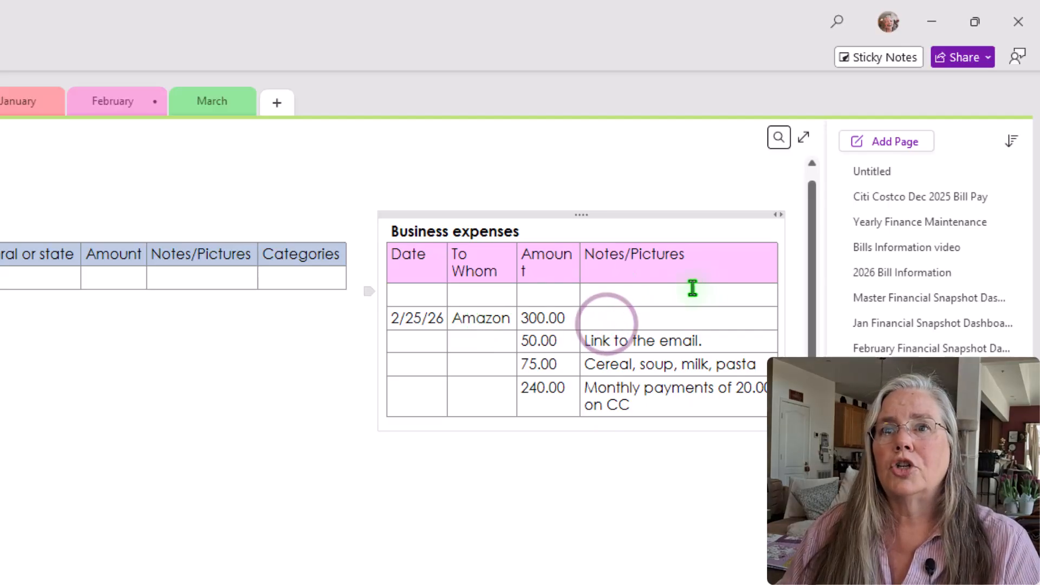
Clear the copied amounts from the Business expenses table and give the Amazon row the amount 42.00 and the note "Microhone".
drag(571, 318, 528, 396)
key(Delete)
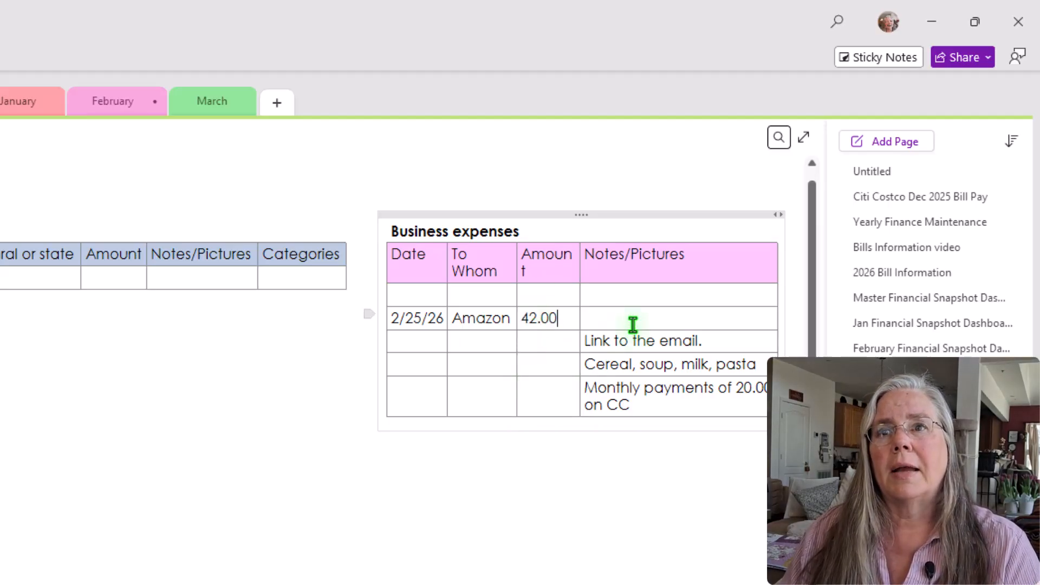
click(605, 322)
text(Micr)
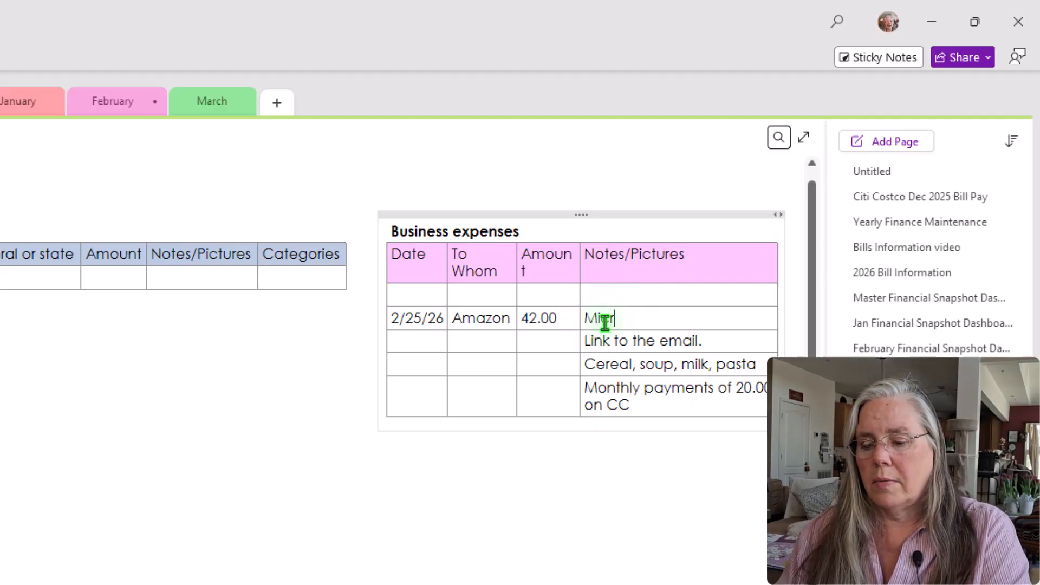
text(ohone)
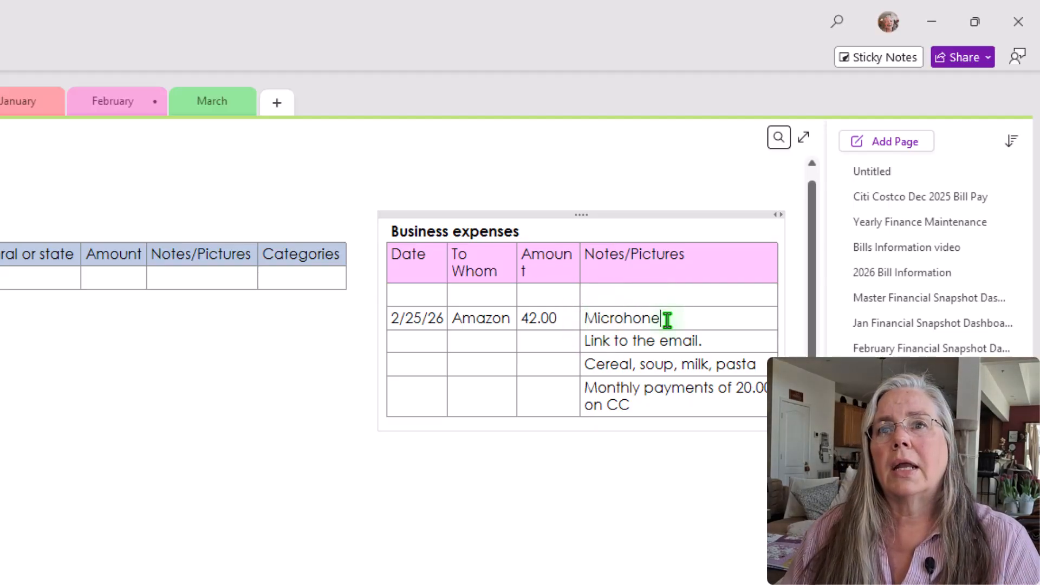
Clear the three copied notes below the Amazon row and correct that row's misspelled note to the suggestion "Microhome".
click(701, 322)
drag(588, 345, 599, 390)
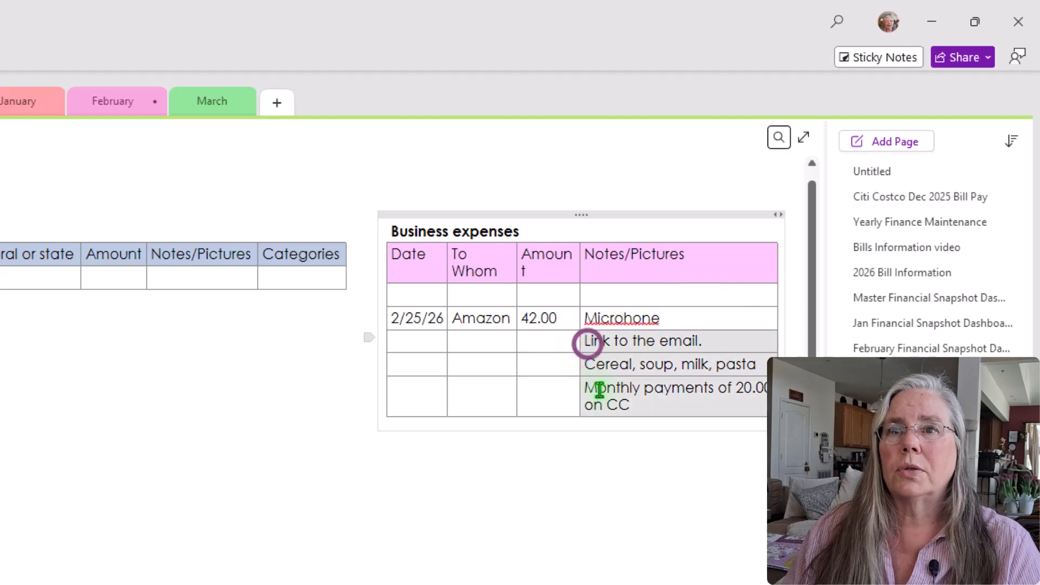
key(Delete)
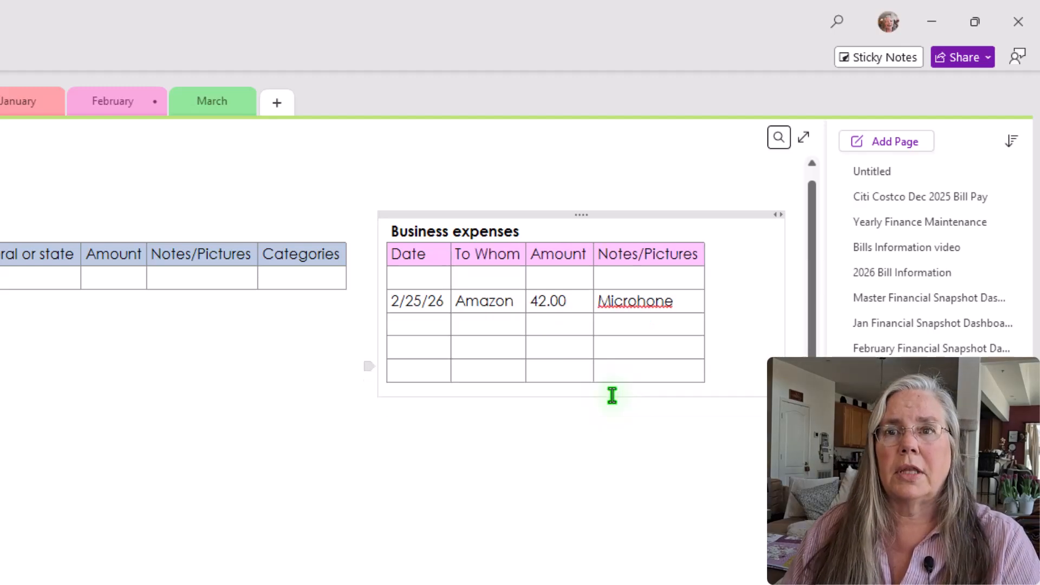
right_click(632, 299)
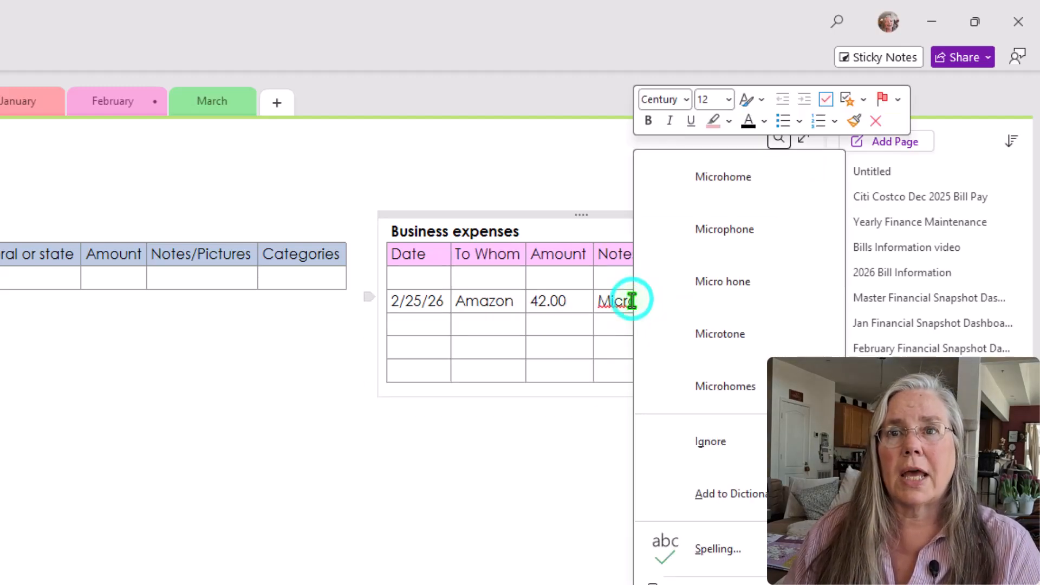
click(701, 178)
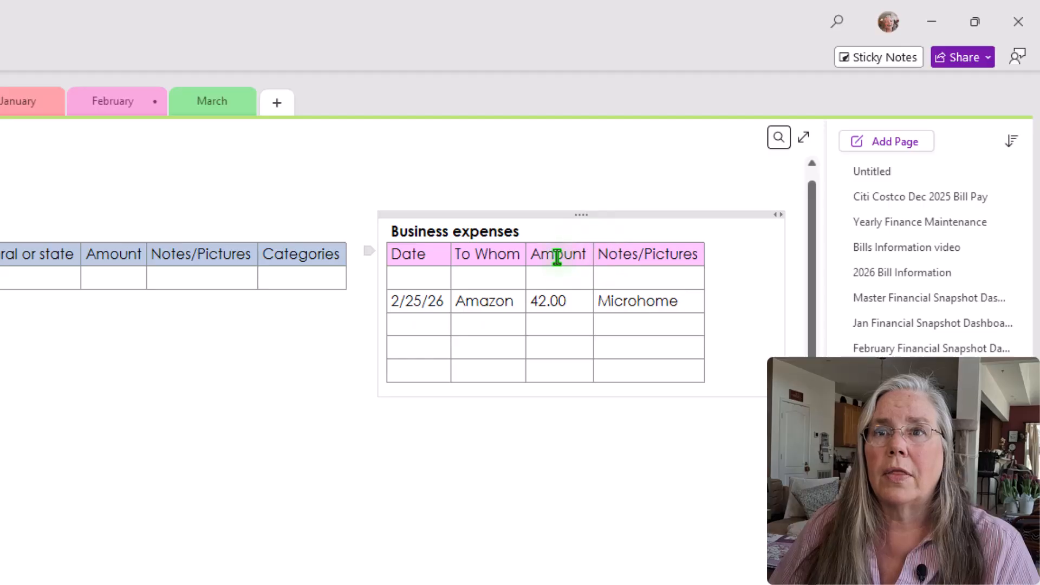
Widen the To Whom column of the Business expenses table to nearly twice its width.
click(523, 255)
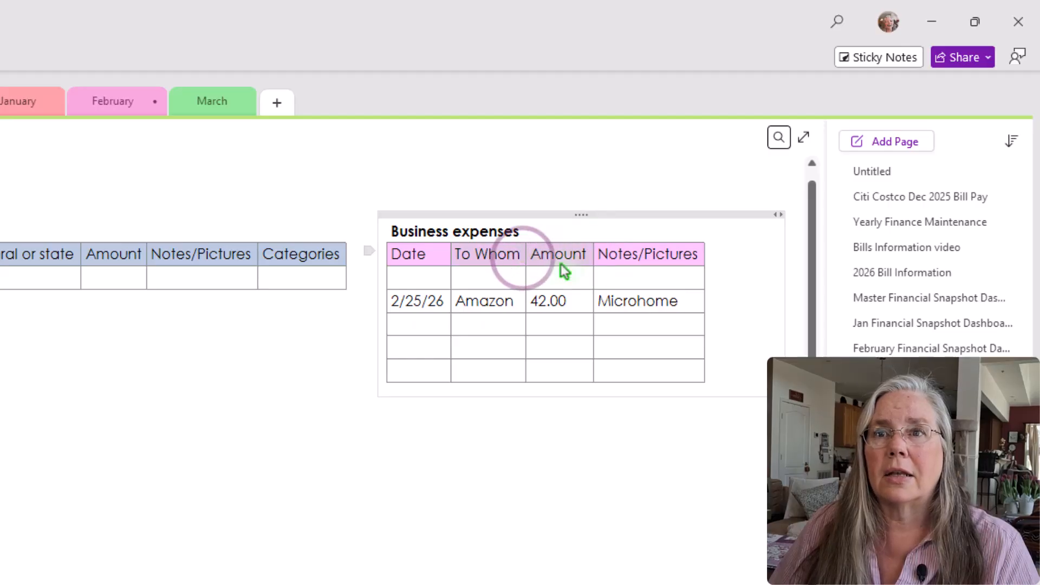
drag(525, 256, 586, 260)
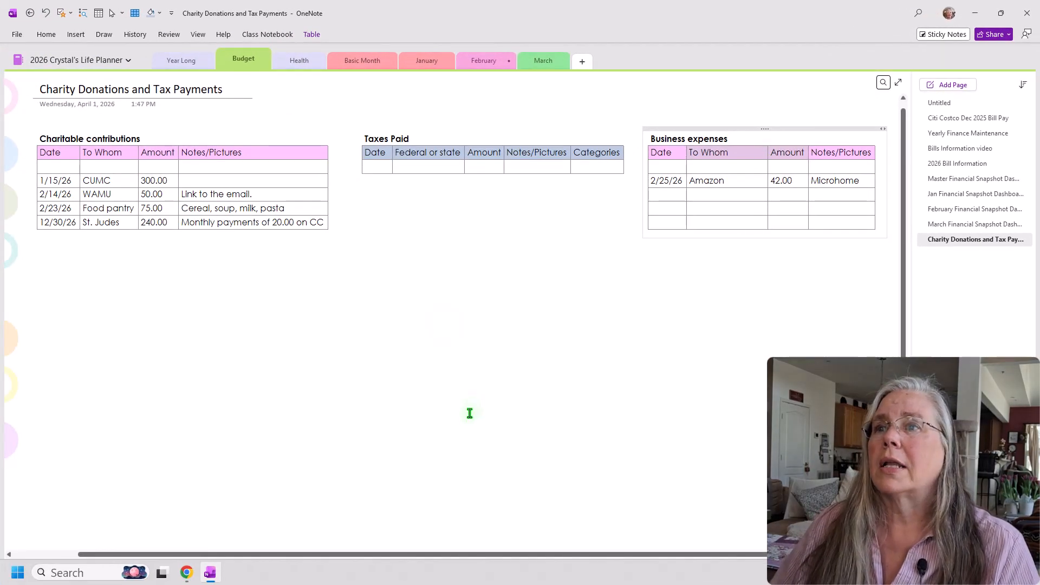
Shade the whole header row of the Business expenses table with the lightest gold theme color.
scroll(470, 413, down, 1)
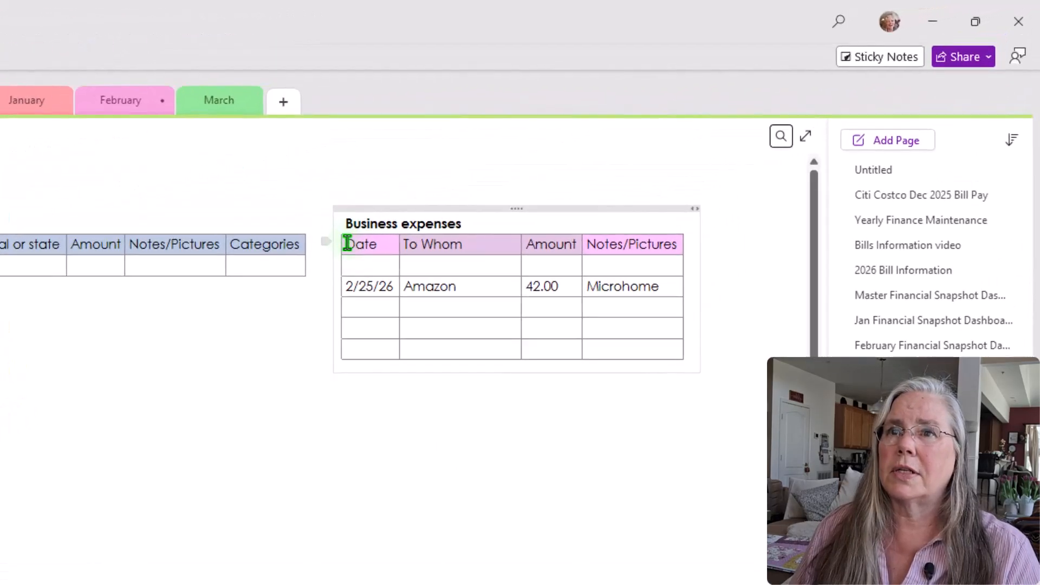
drag(347, 241, 645, 250)
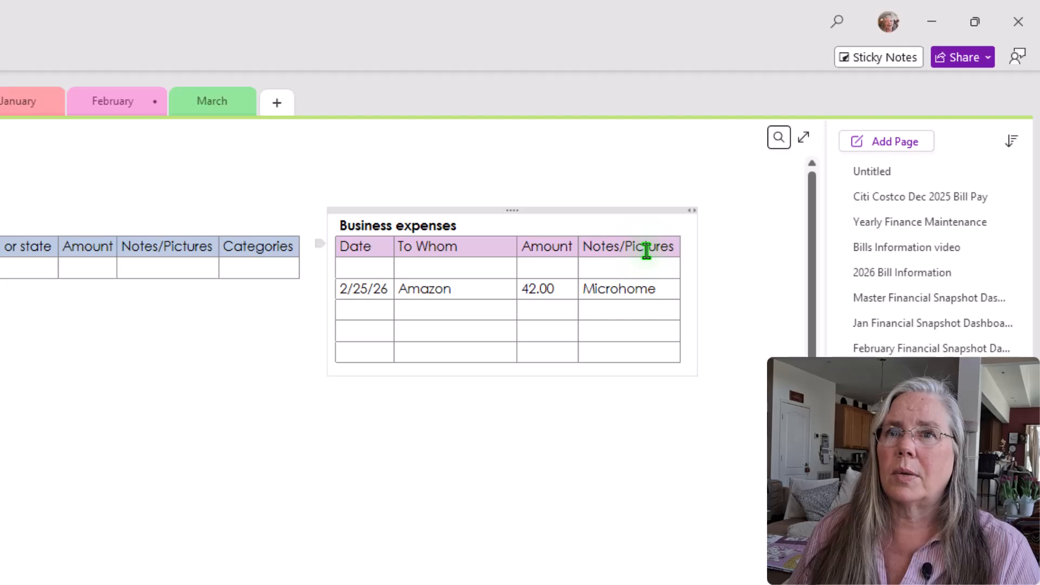
click(267, 21)
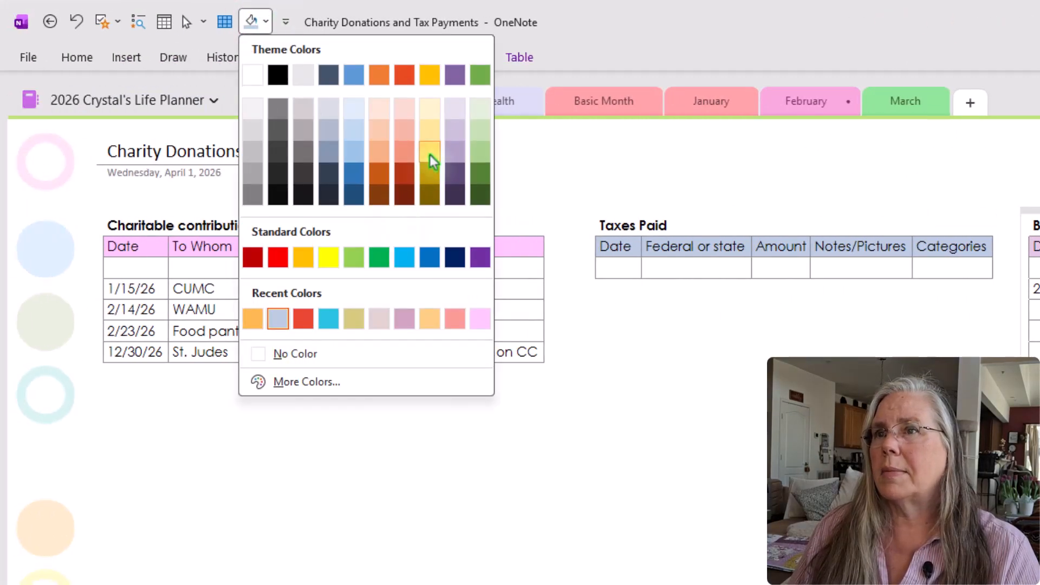
click(431, 107)
click(728, 390)
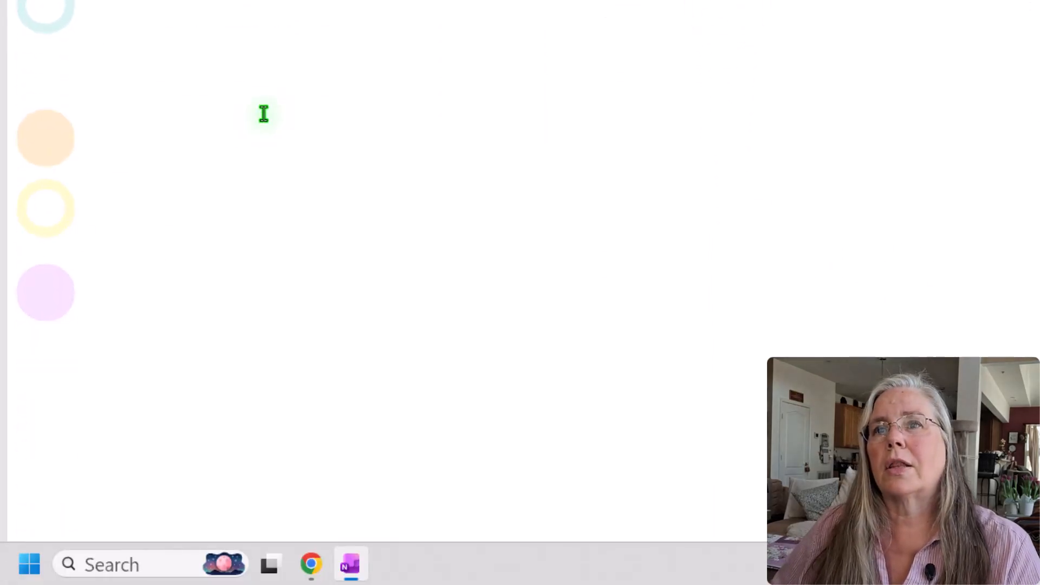
click(264, 114)
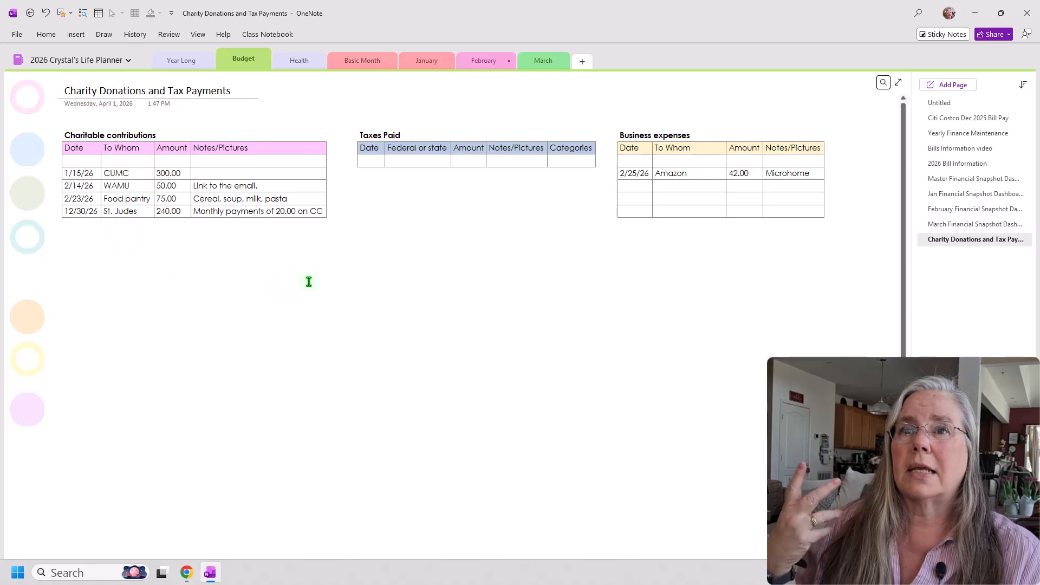
Append one empty row to the end of each of the Taxes Paid, Charitable contributions and Business expenses tables.
click(559, 162)
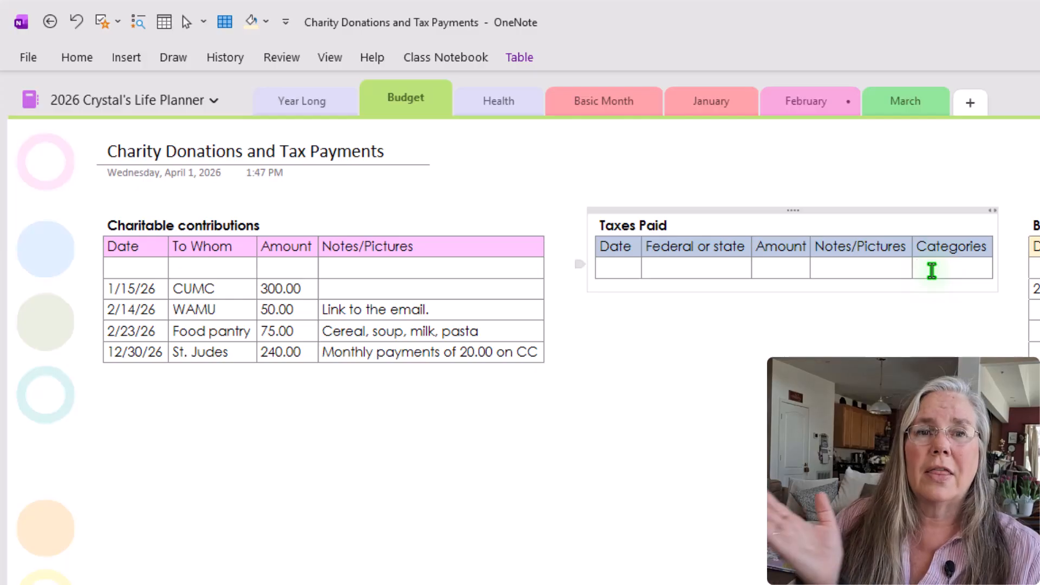
key(Tab)
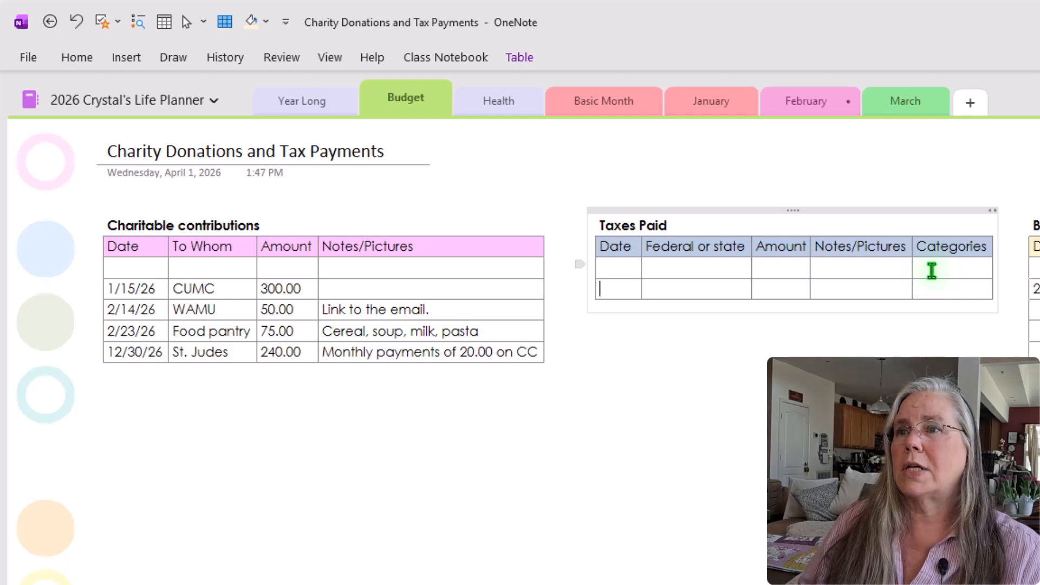
click(542, 349)
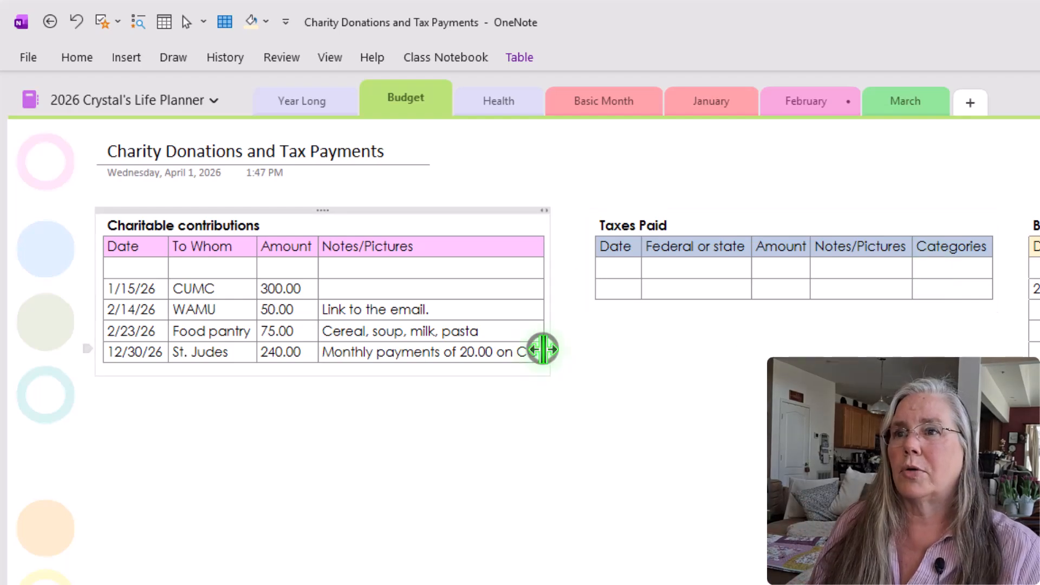
click(539, 350)
key(Tab)
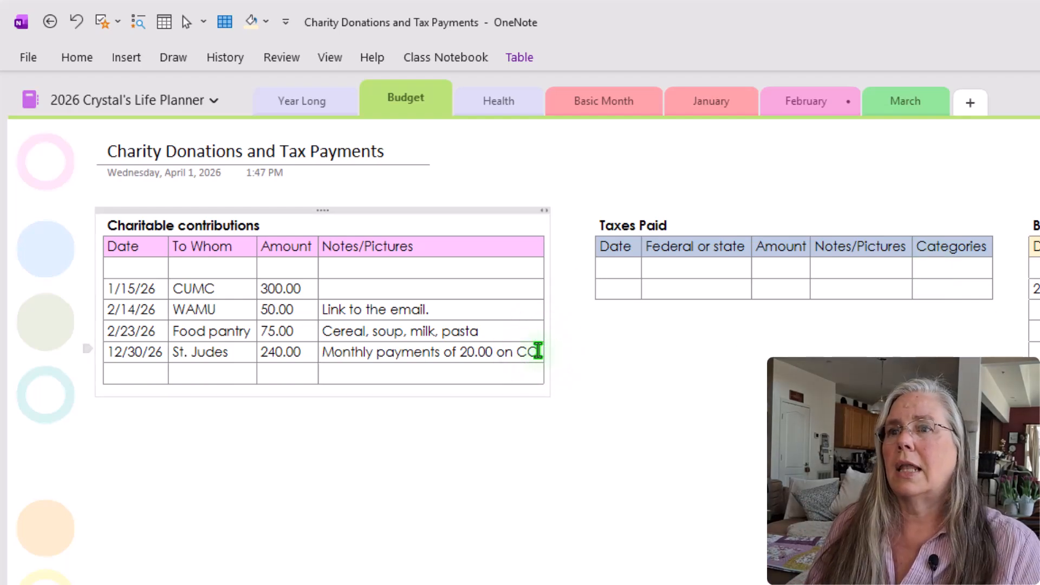
click(624, 264)
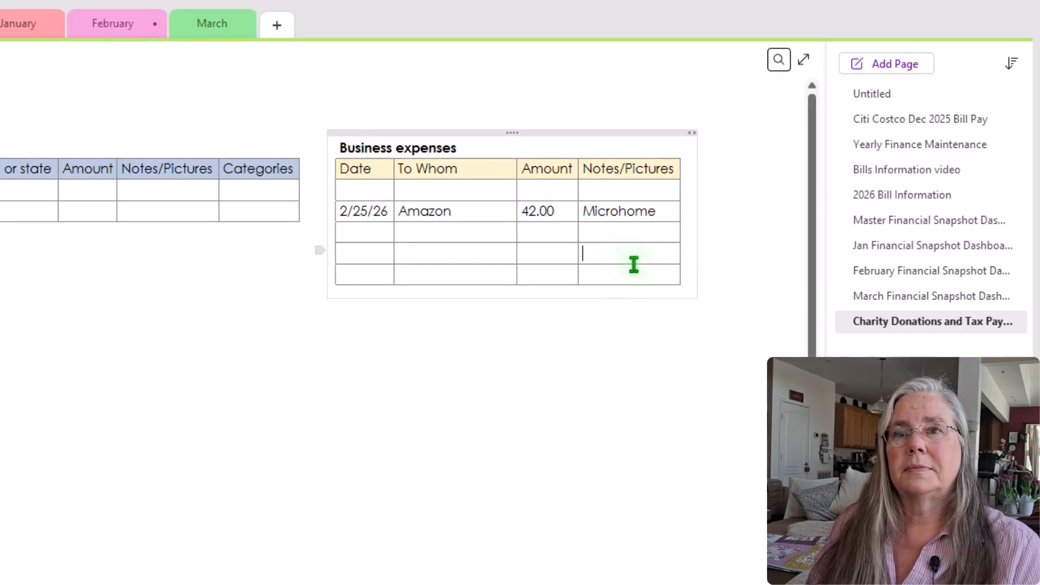
click(629, 276)
key(Tab)
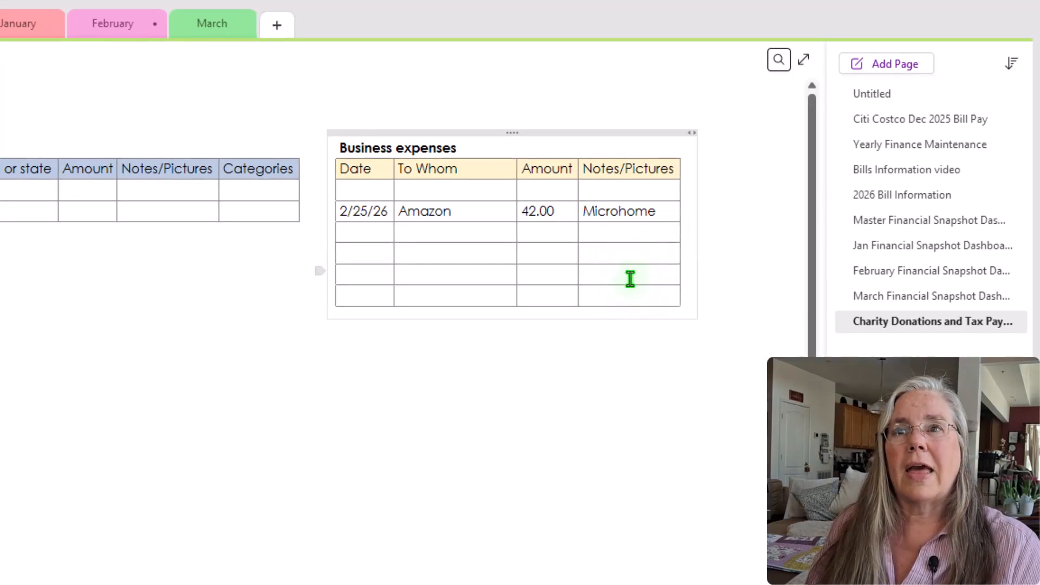